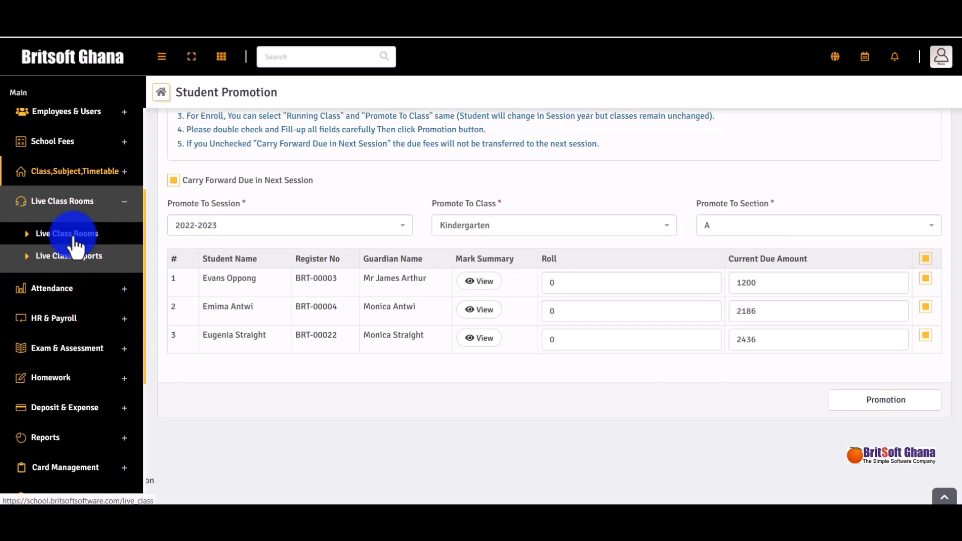
Step: Expand the Attendance menu in the sidebar
left_click(119, 298)
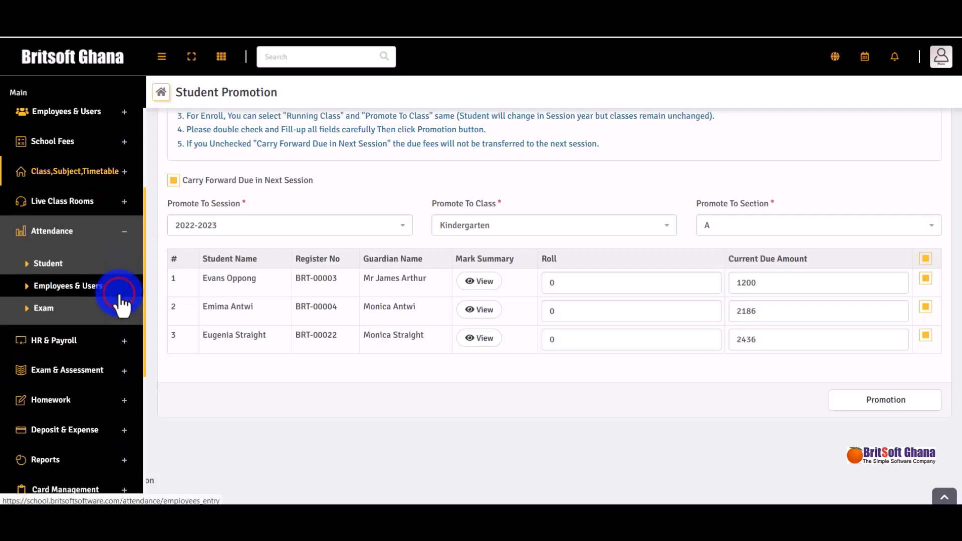
Step: Load the Accra branch's Creche section A students for student attendance
left_click(56, 270)
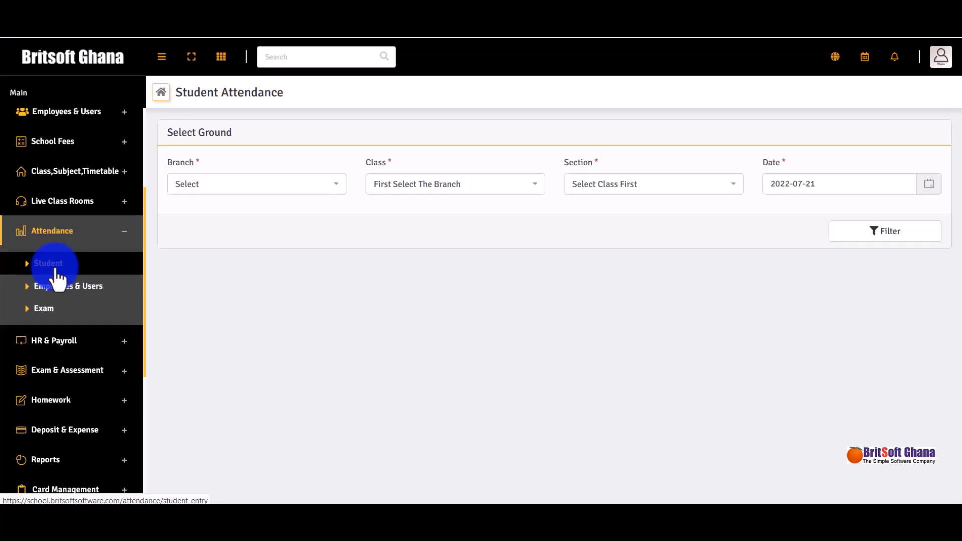
left_click(249, 190)
left_click(255, 225)
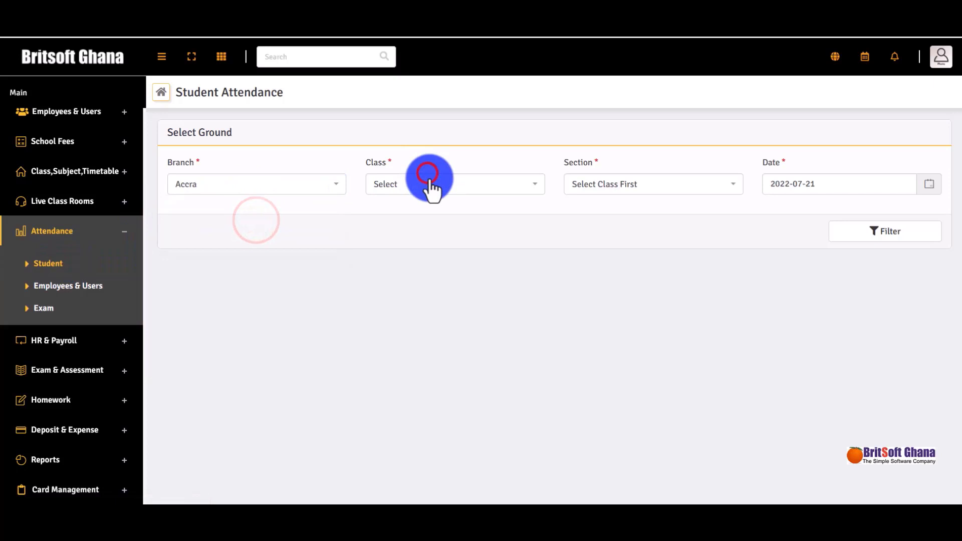
left_click(430, 181)
left_click(431, 224)
left_click(615, 187)
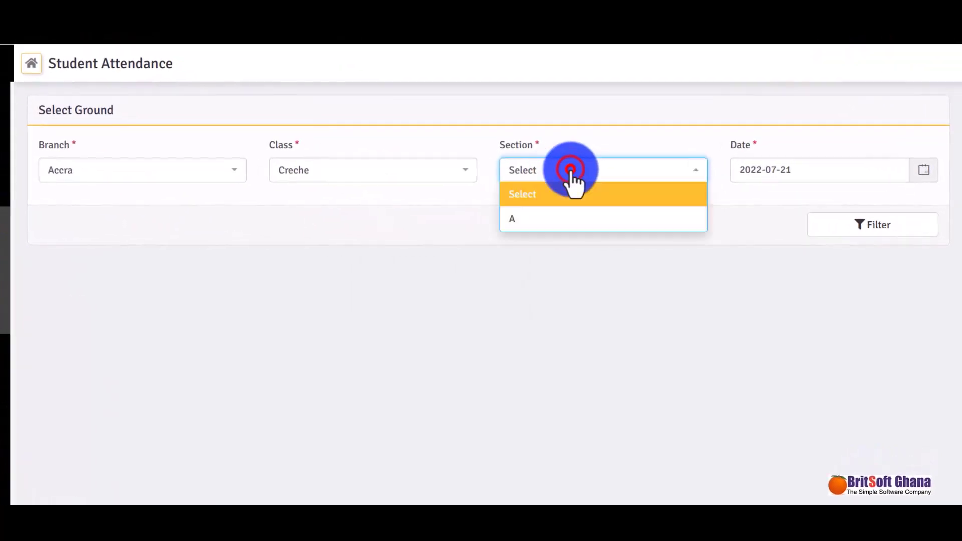
left_click(569, 219)
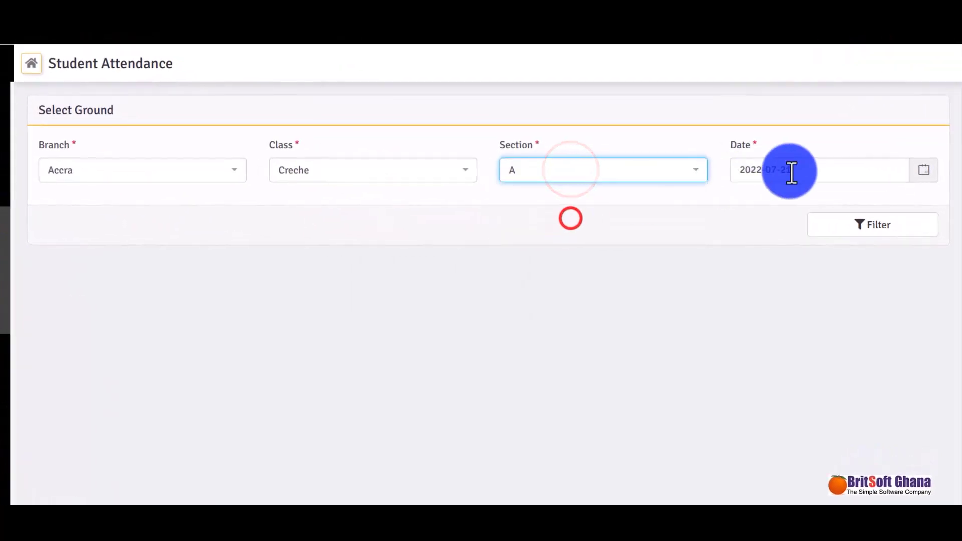
left_click(879, 239)
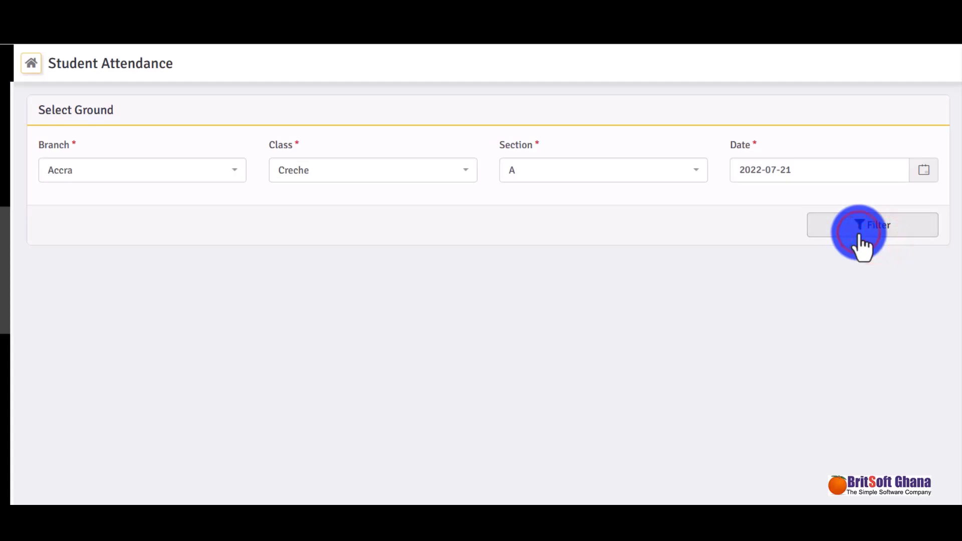
Step: Mark the first and third students Present and the second Absent with remark 'S'
scroll(761, 307, "down", 2)
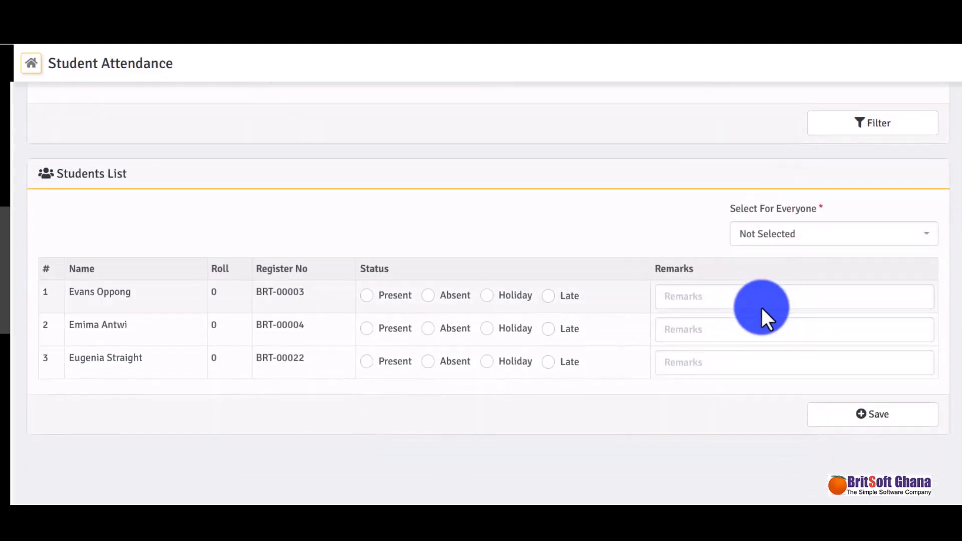
scroll(487, 320, "up", 2)
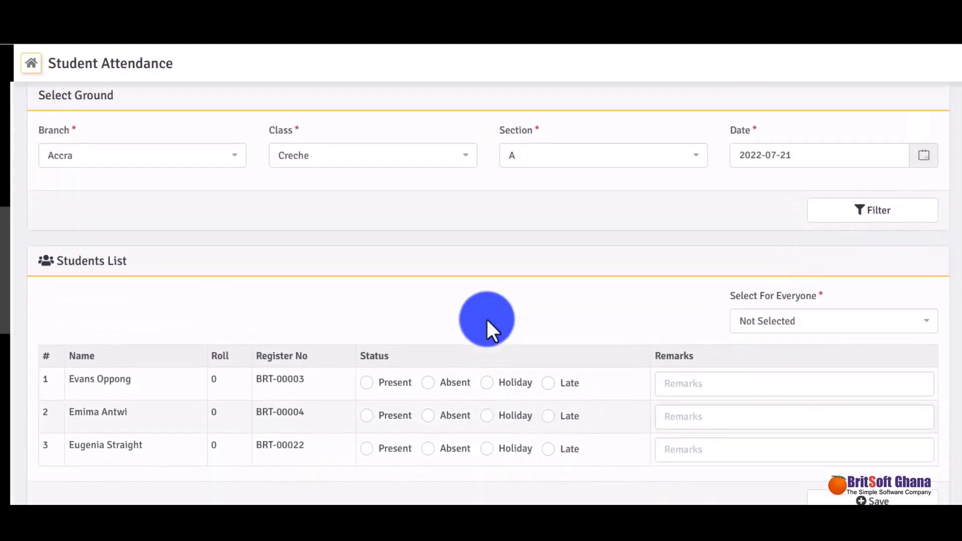
left_click(818, 323)
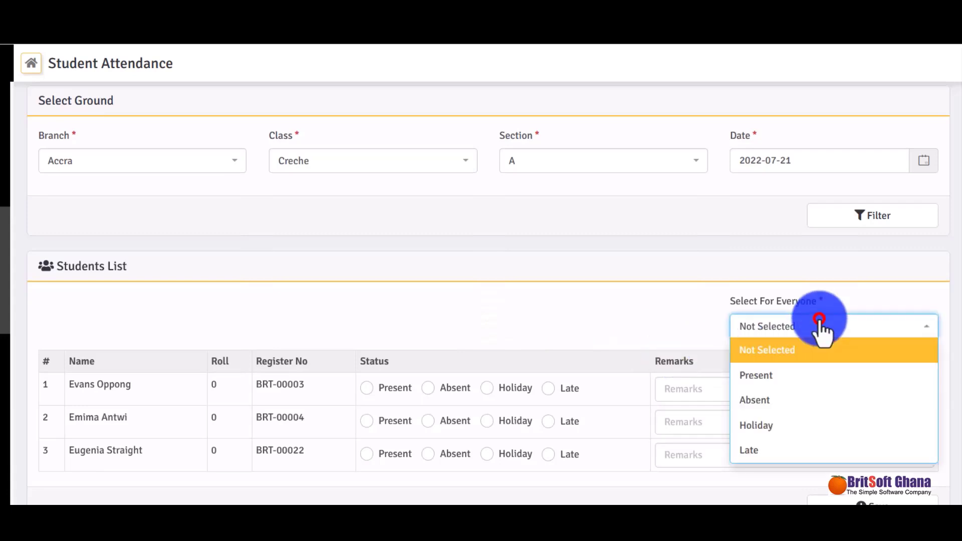
left_click(747, 373)
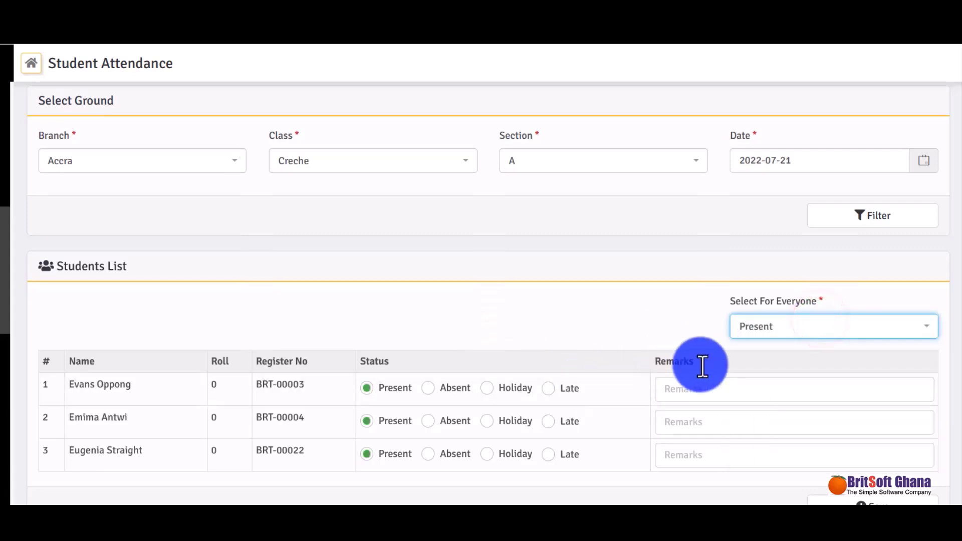
left_click(789, 332)
left_click(789, 414)
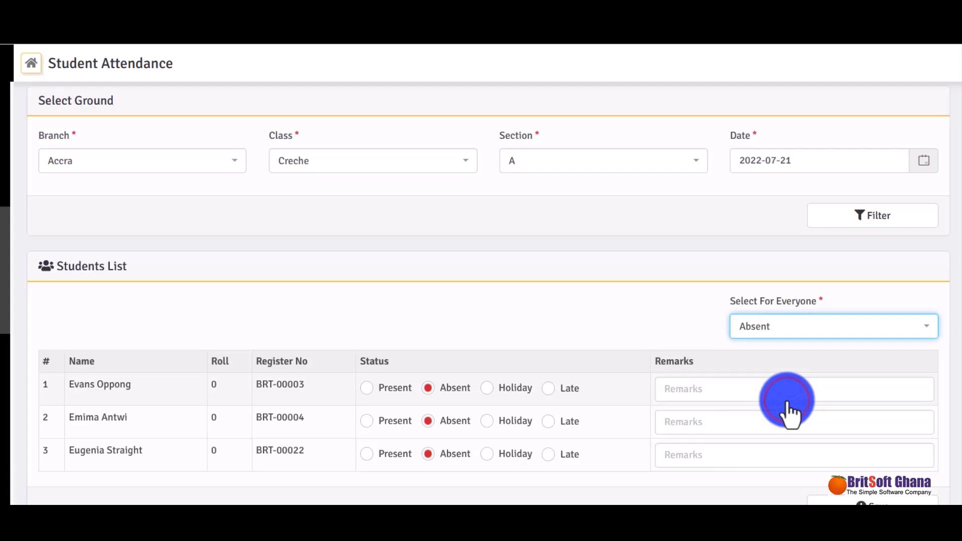
left_click(376, 388)
left_click(376, 389)
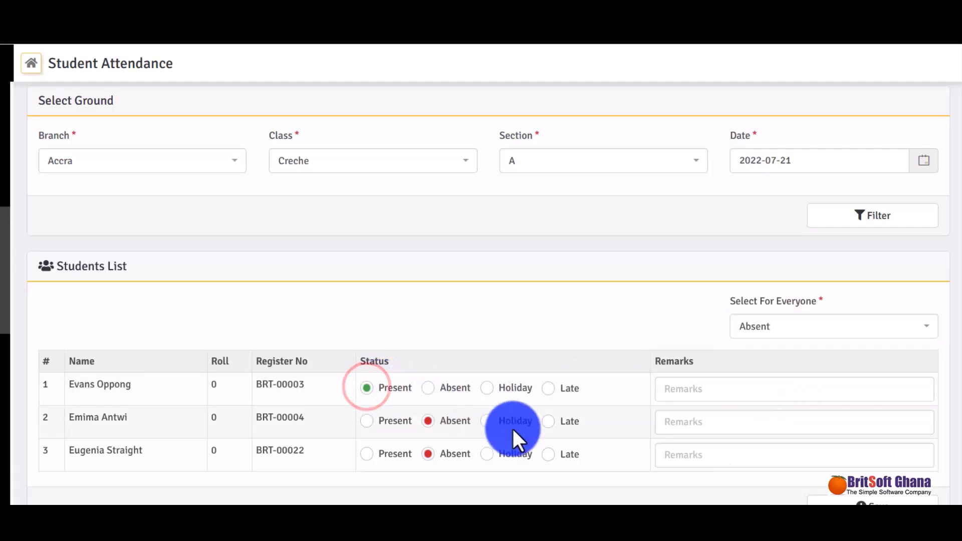
left_click(375, 455)
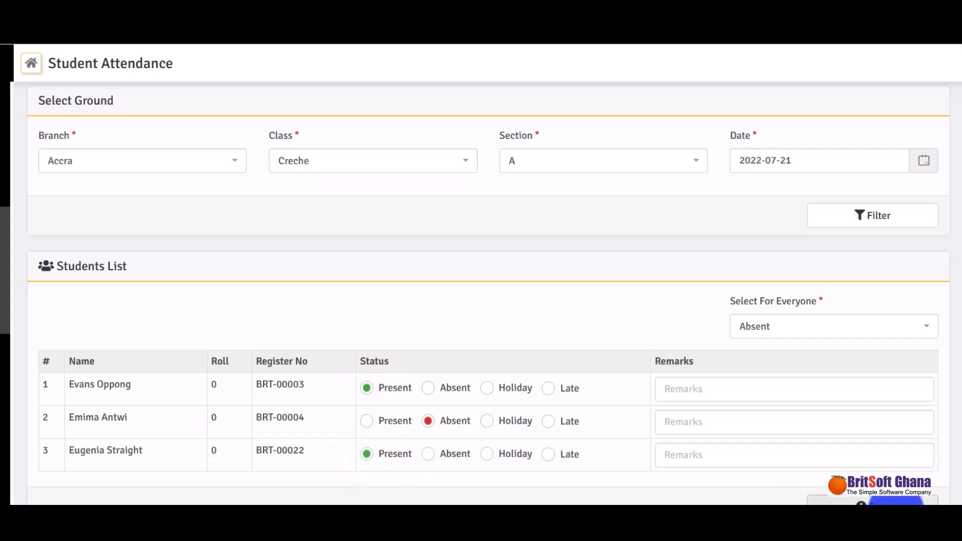
left_click(791, 390)
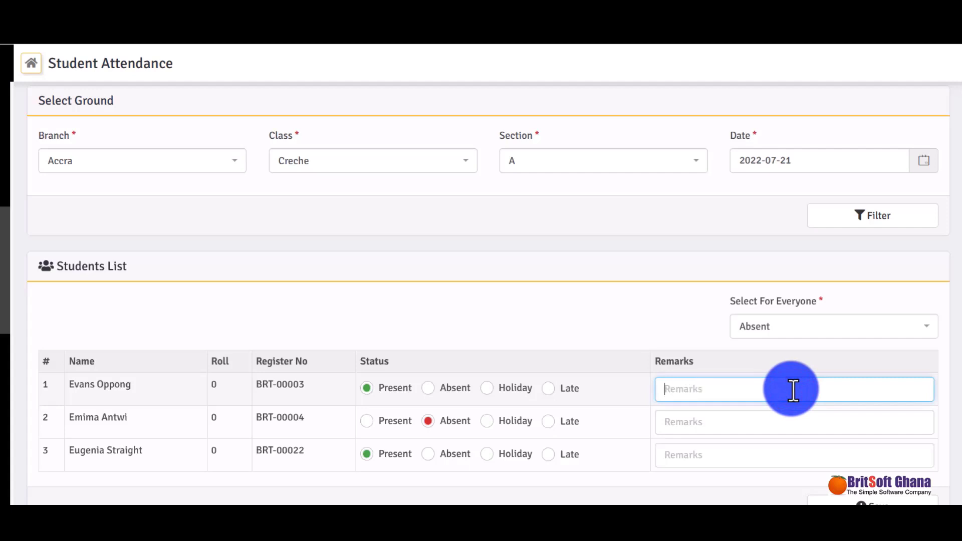
left_click(763, 425)
type("She called in sick")
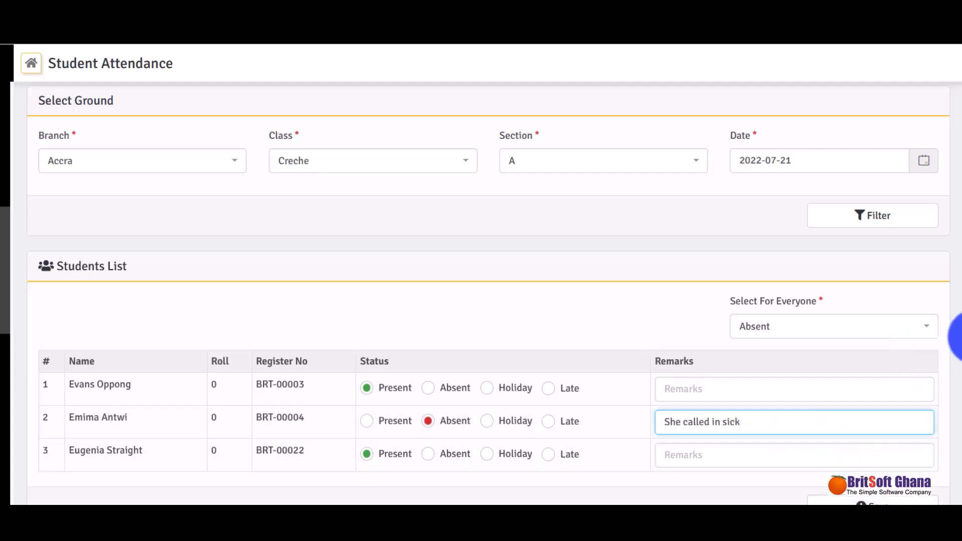
Step: Check the 2022-07-21 attendance date, then go to Employee Attendance
scroll(956, 316, "down", 1)
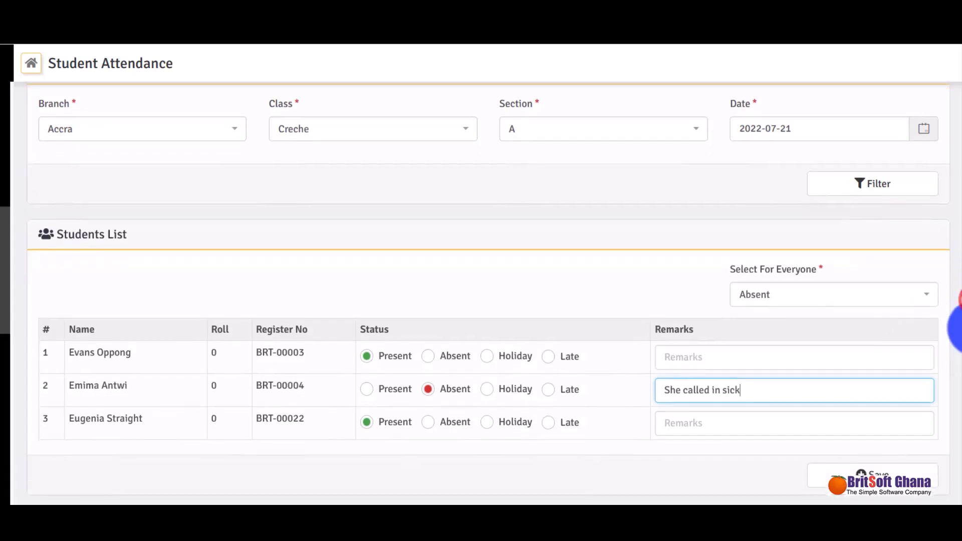
scroll(956, 281, "up", 1)
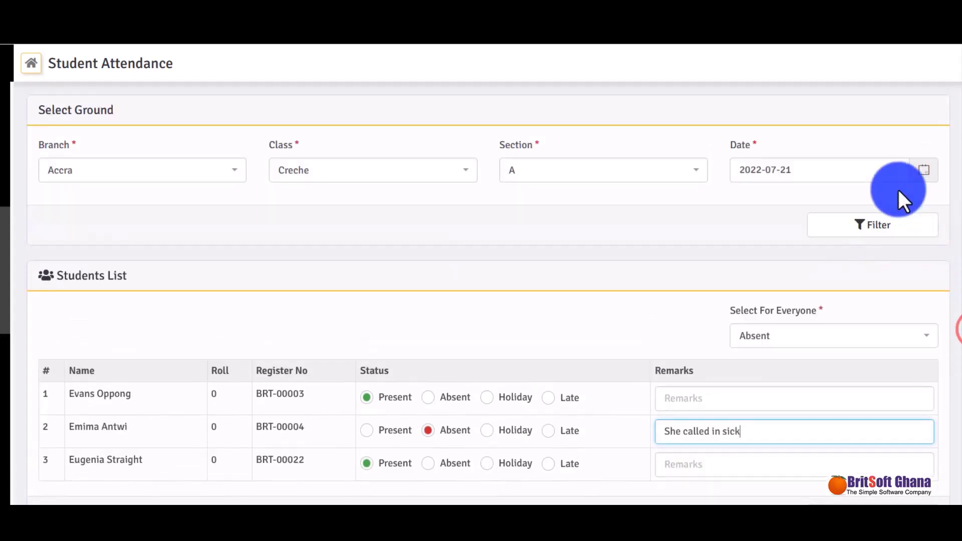
left_click(858, 165)
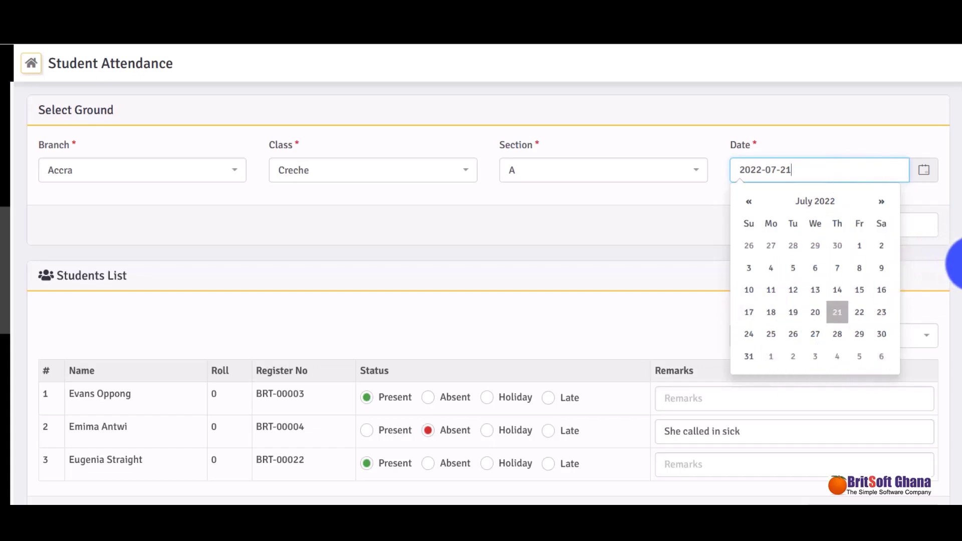
key("Escape")
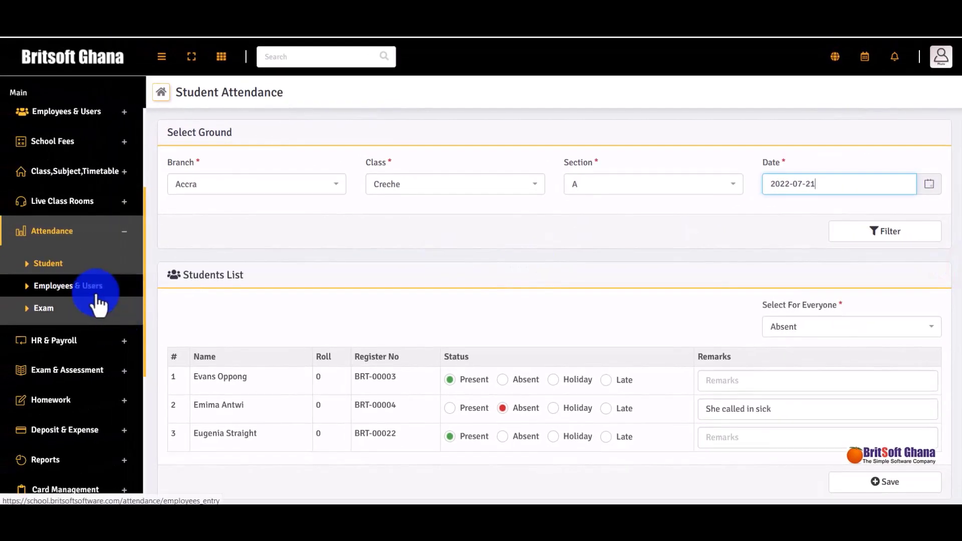
left_click(95, 293)
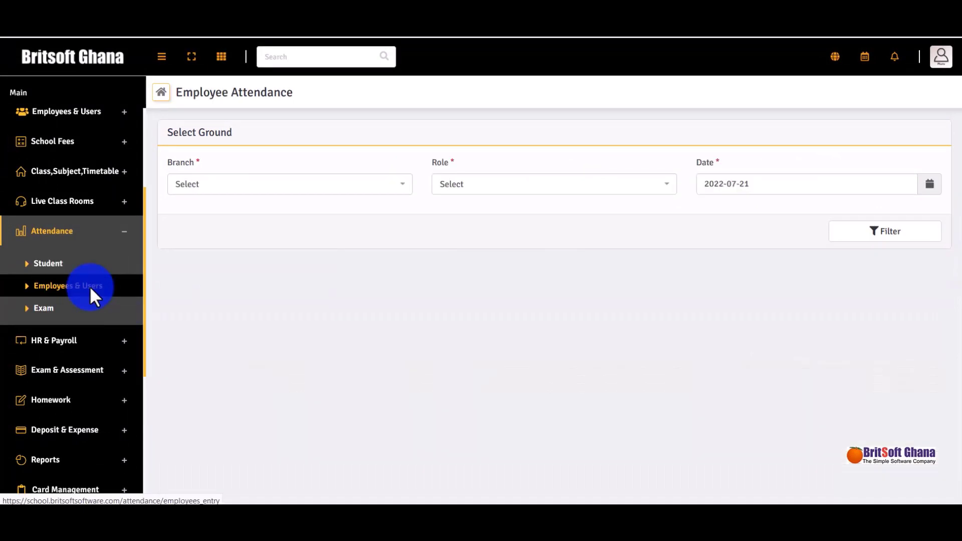
Step: Filter Employee Attendance to list the Accra branch's Admin staff
left_click(263, 182)
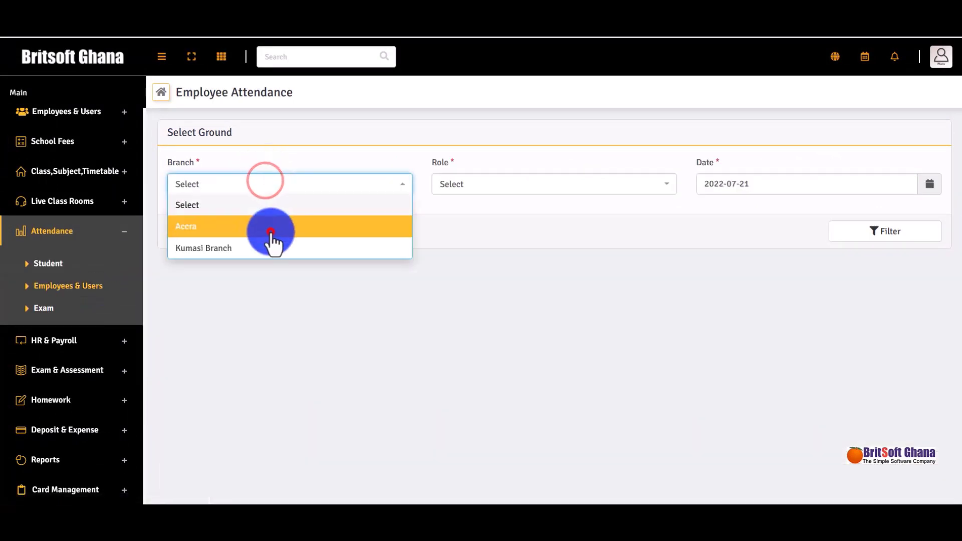
left_click(271, 231)
left_click(525, 185)
left_click(523, 224)
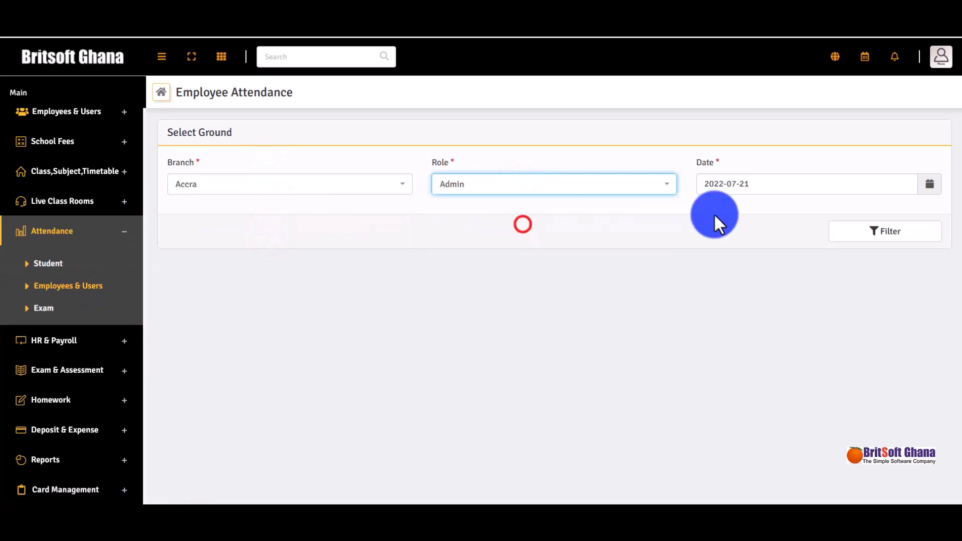
left_click(859, 237)
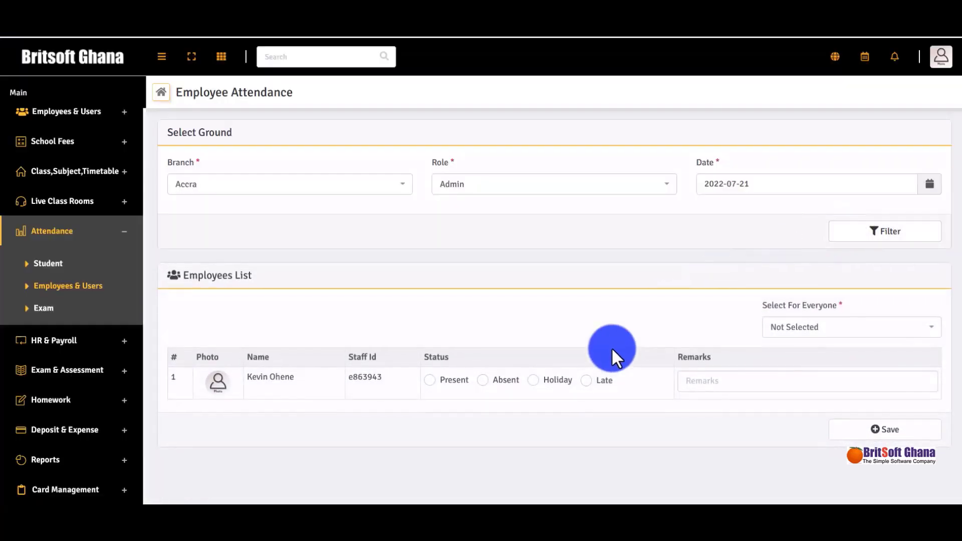
Step: Review the Admin staff list and expand HR & Payroll > Payroll in the sidebar
scroll(611, 347, "down", 1)
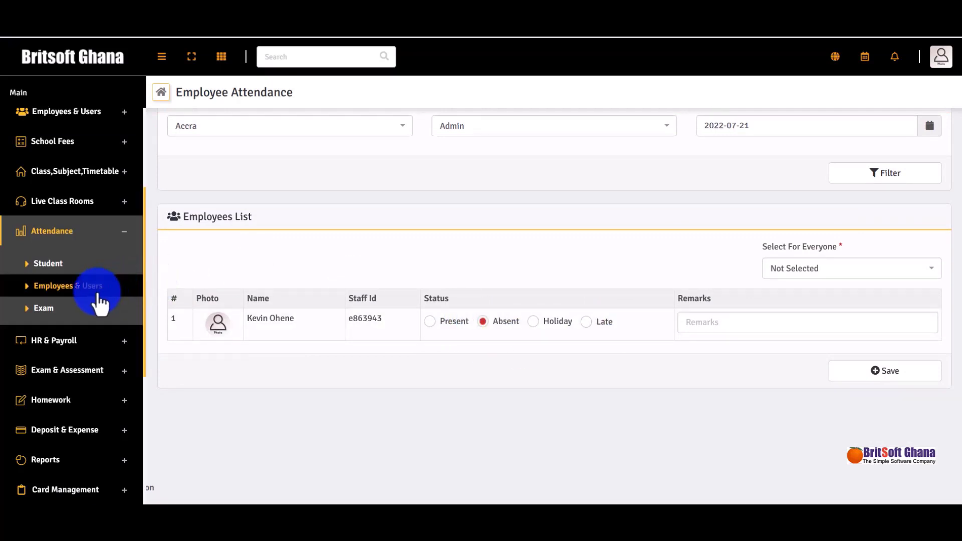
scroll(191, 264, "down", 1)
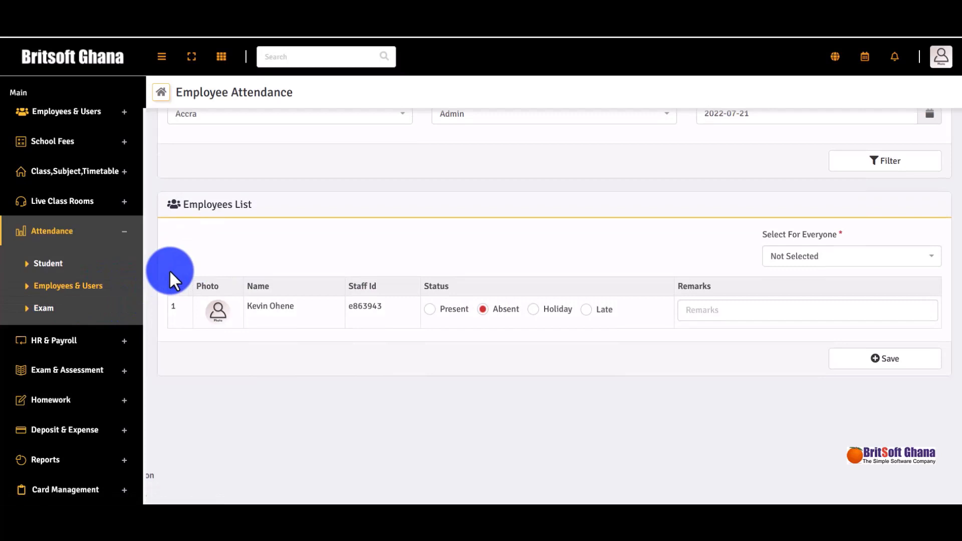
left_click(122, 346)
left_click(101, 293)
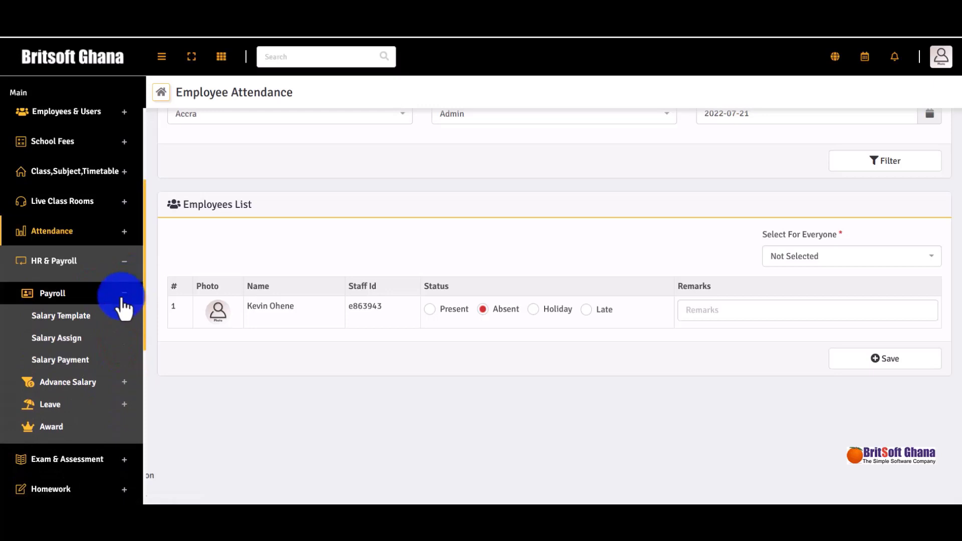
Step: Open the Accra grade A salary template and check 600 basic, 650 allowances, net GHS 1240
left_click(90, 316)
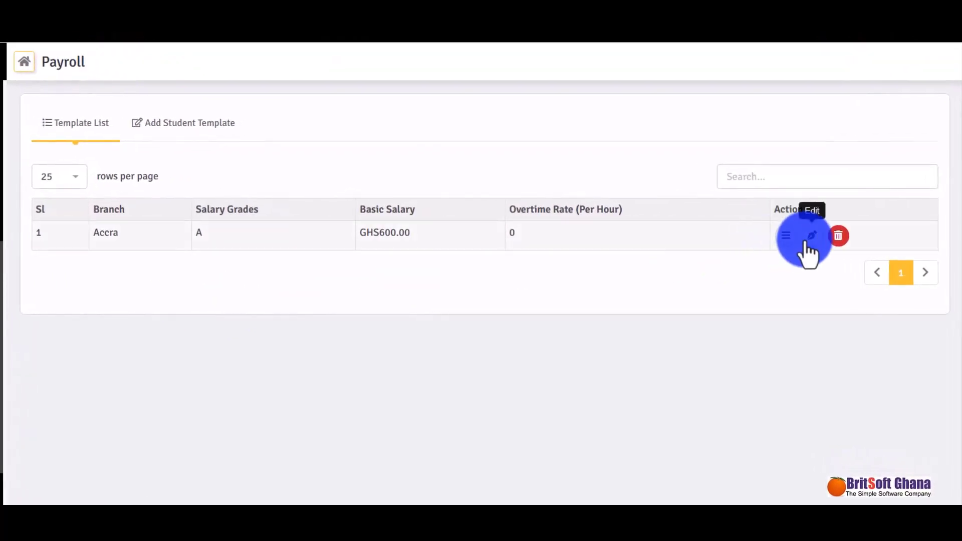
left_click(806, 237)
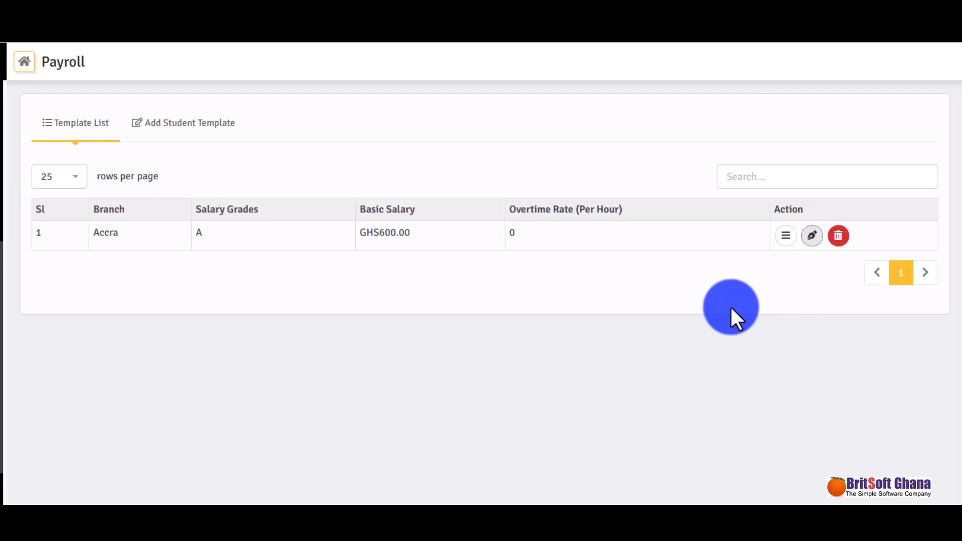
scroll(729, 306, "down", 2)
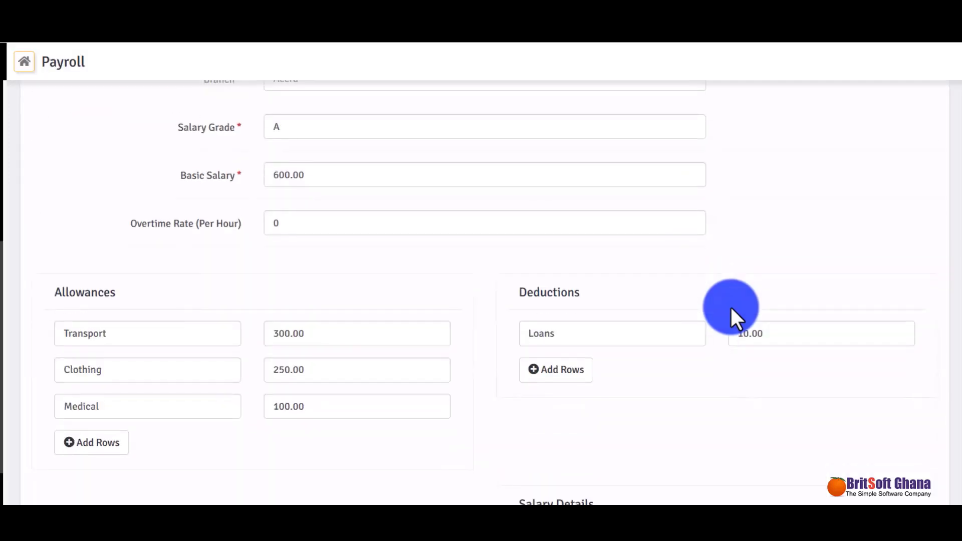
scroll(730, 306, "up", 1)
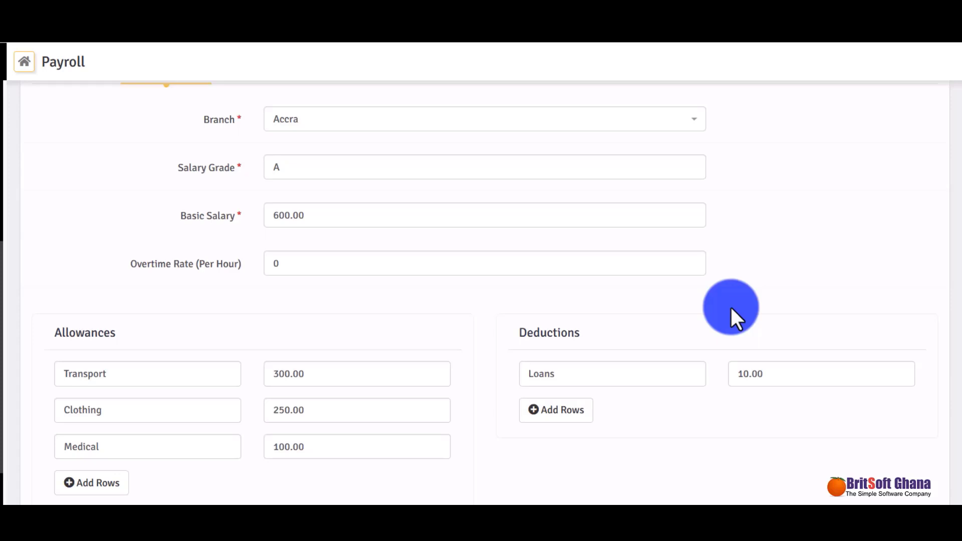
left_click_drag(956, 248, 955, 301)
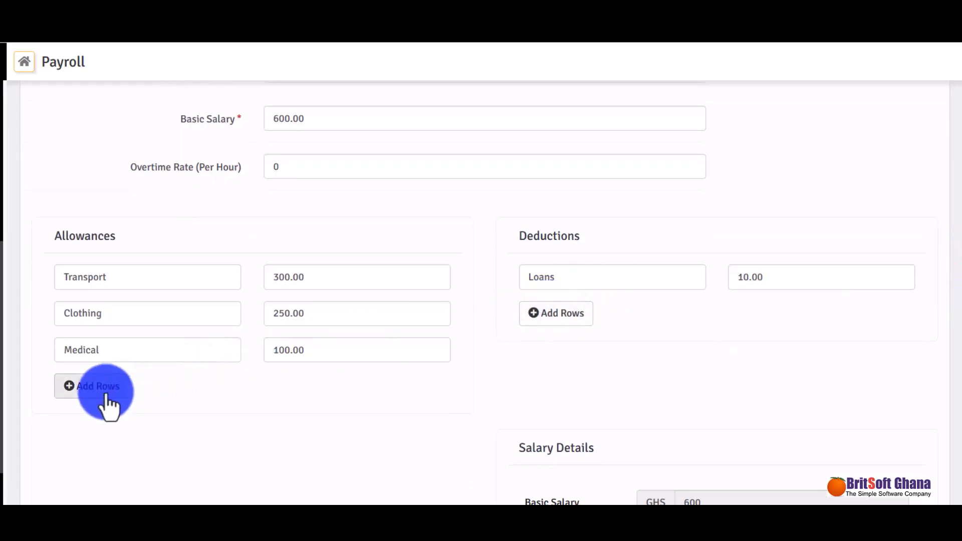
scroll(869, 346, "up", 1)
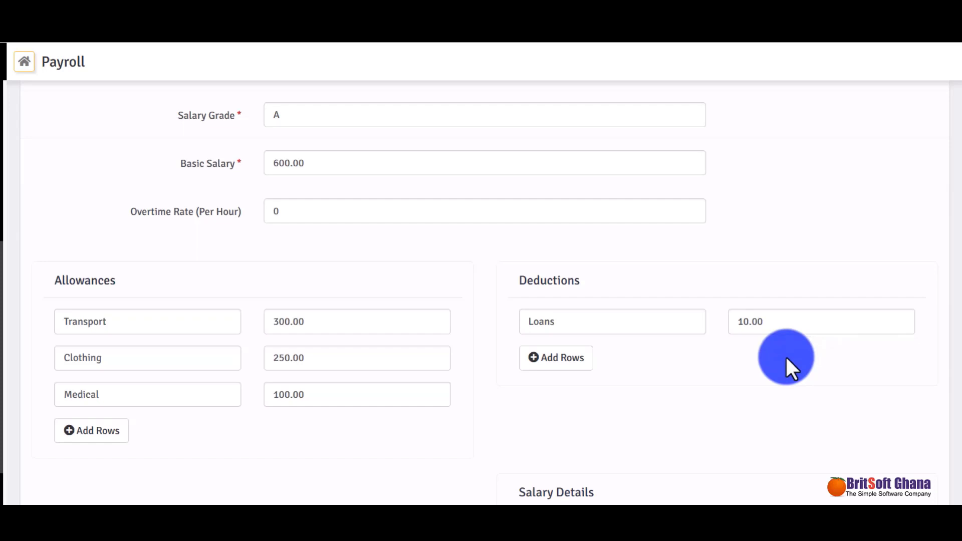
scroll(854, 383, "down", 2)
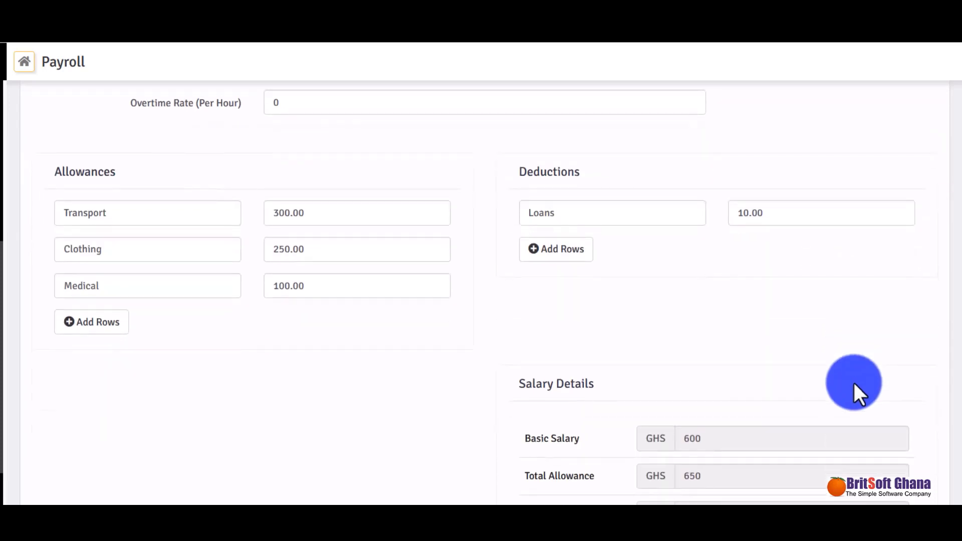
scroll(854, 382, "down", 2)
scroll(853, 383, "down", 1)
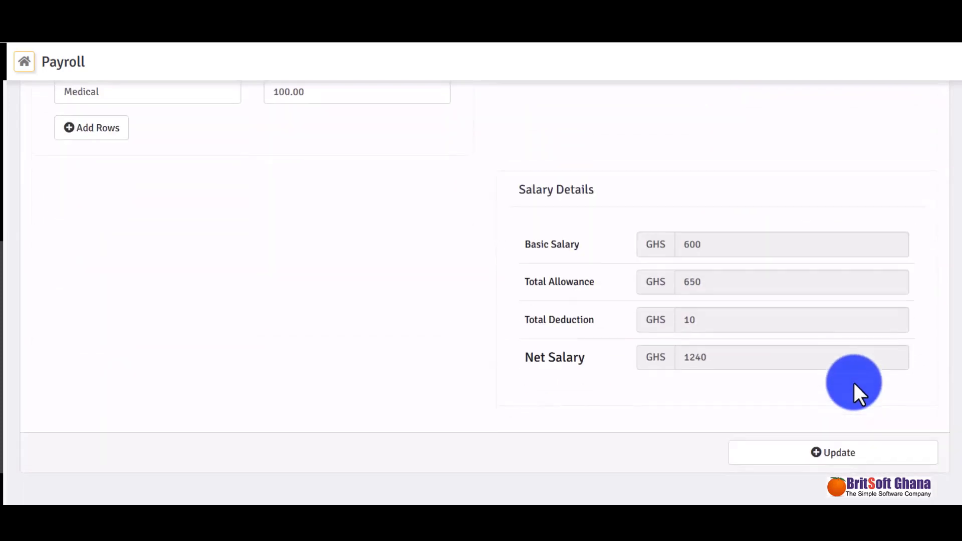
scroll(853, 383, "up", 5)
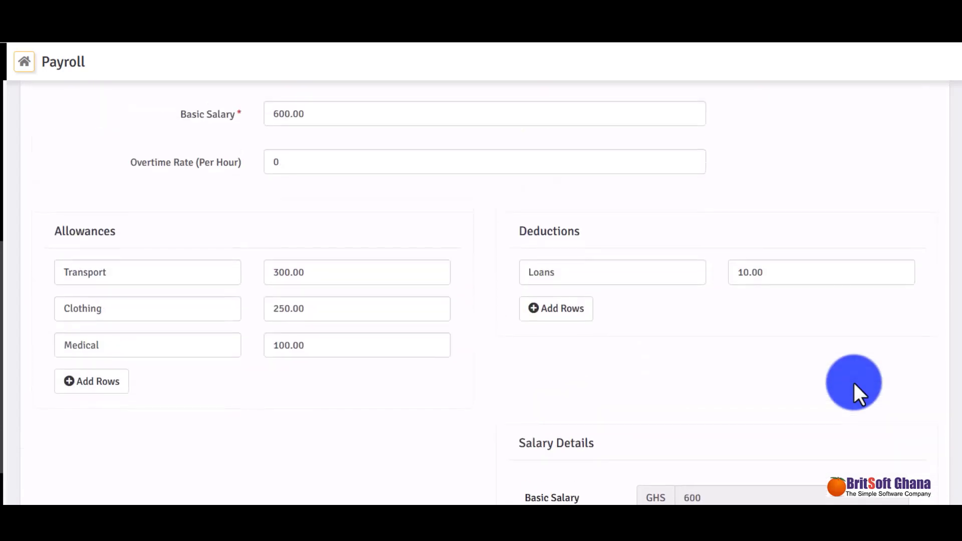
scroll(854, 383, "up", 3)
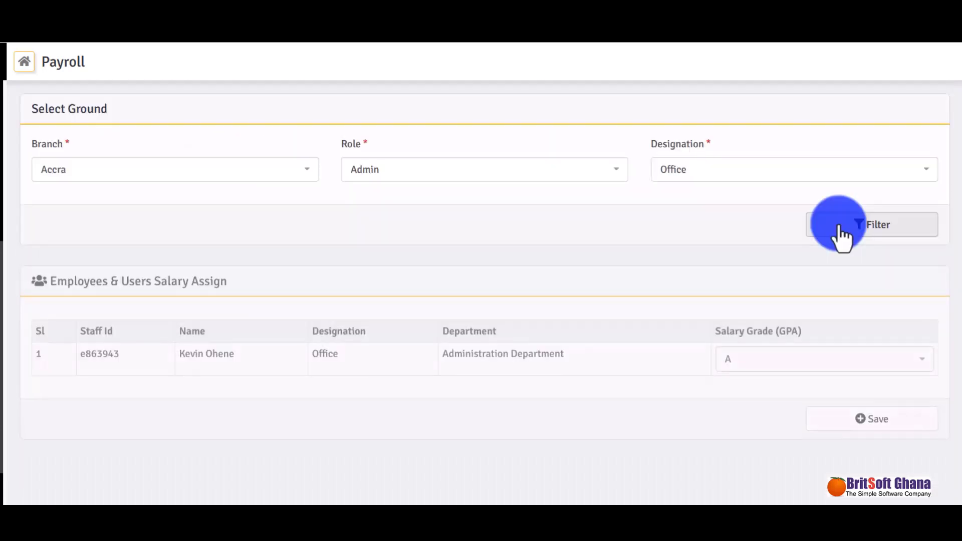
Step: Confirm the Accra admin office employee holds grade A, then open Salary Payment for 2022-07
left_click(839, 230)
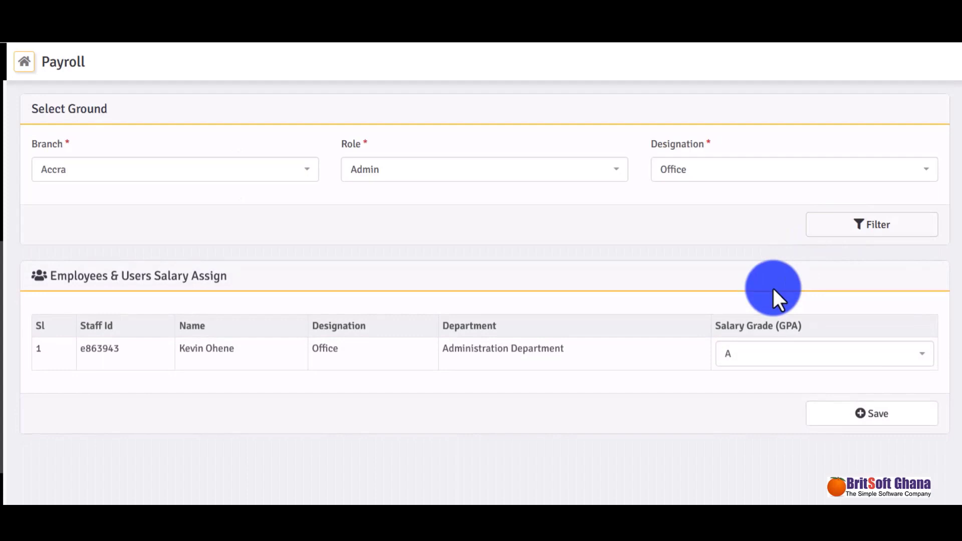
left_click(785, 351)
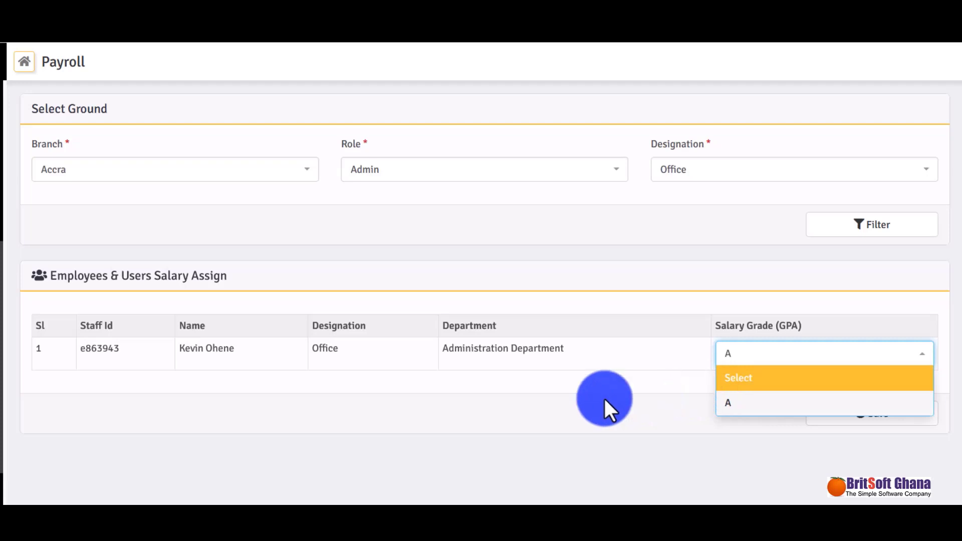
left_click(67, 380)
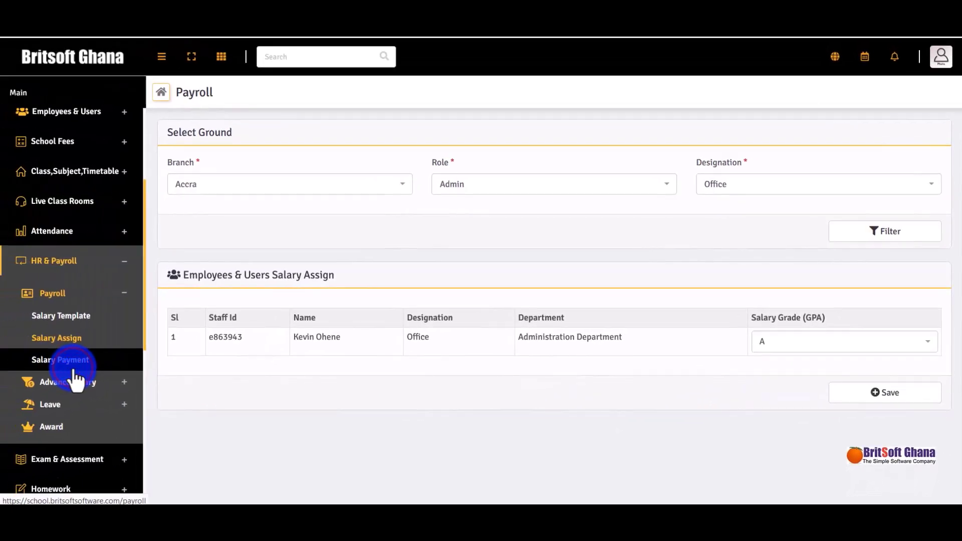
left_click(217, 349)
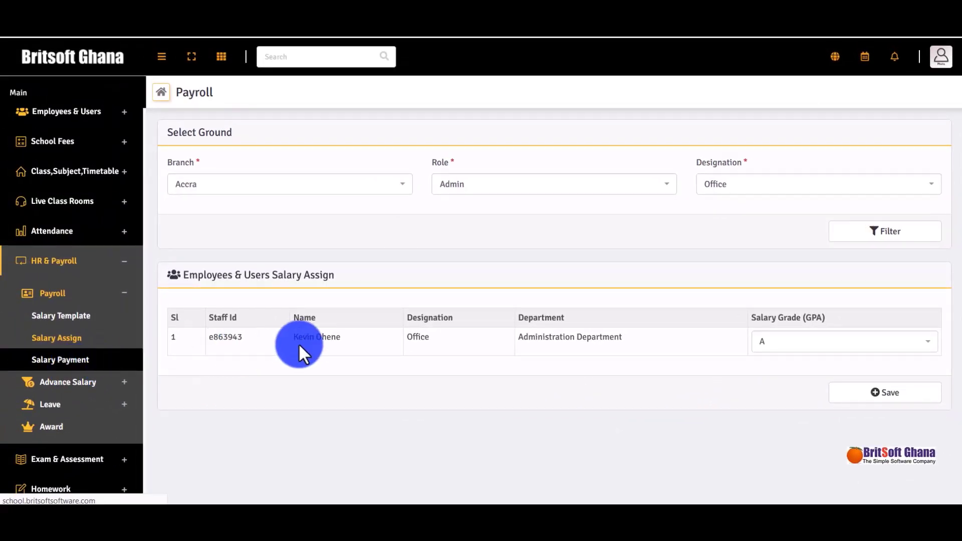
left_click(214, 341)
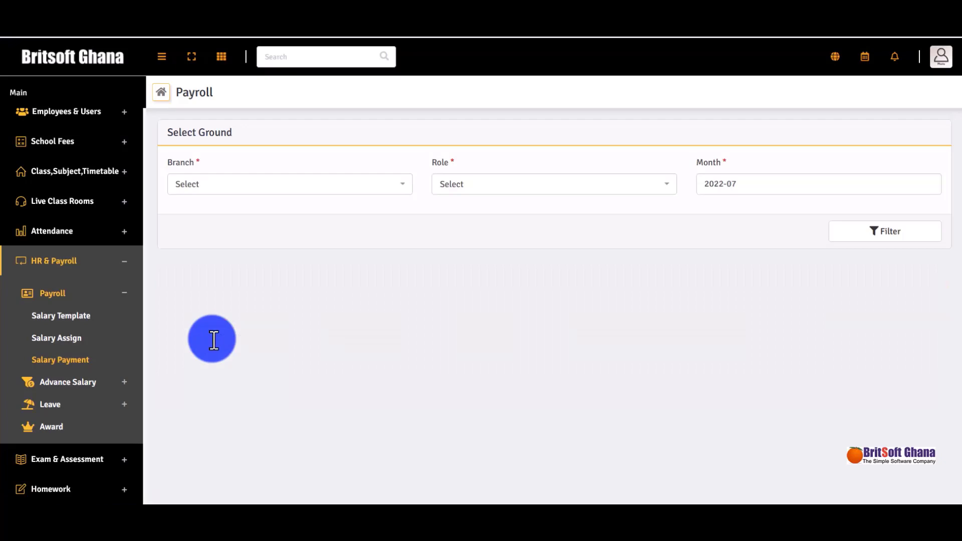
Step: Filter Salary Payment to Accra teachers and switch the month to 2022-08
left_click(254, 187)
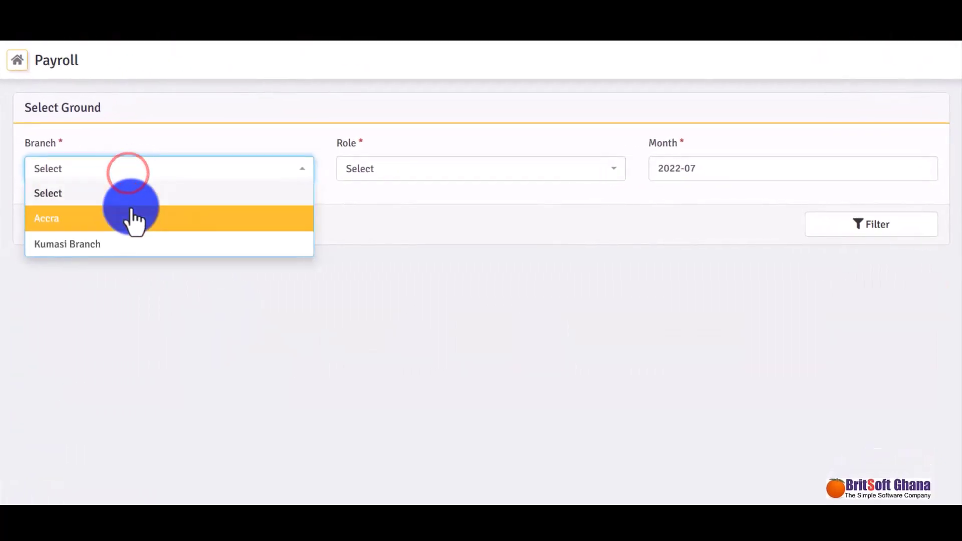
left_click(133, 220)
left_click(404, 181)
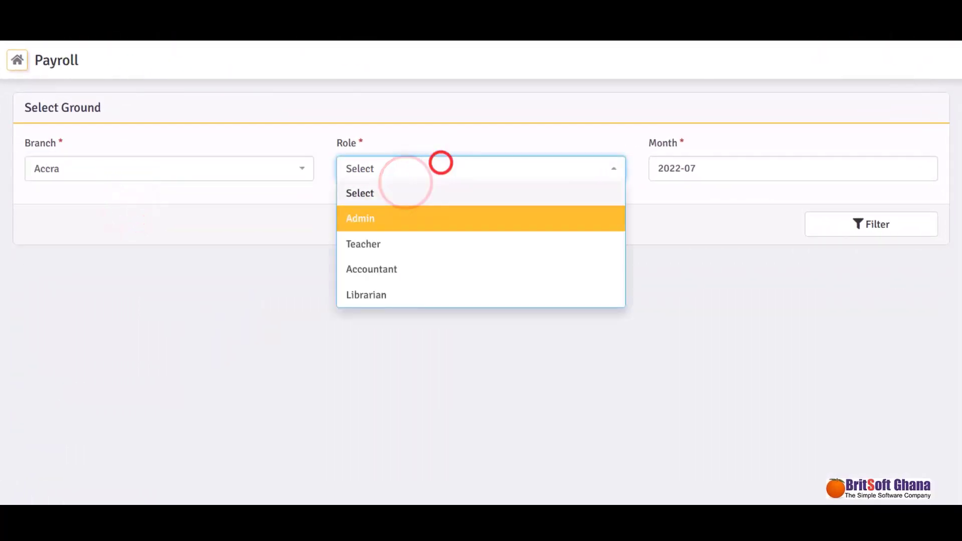
left_click(364, 244)
left_click(877, 225)
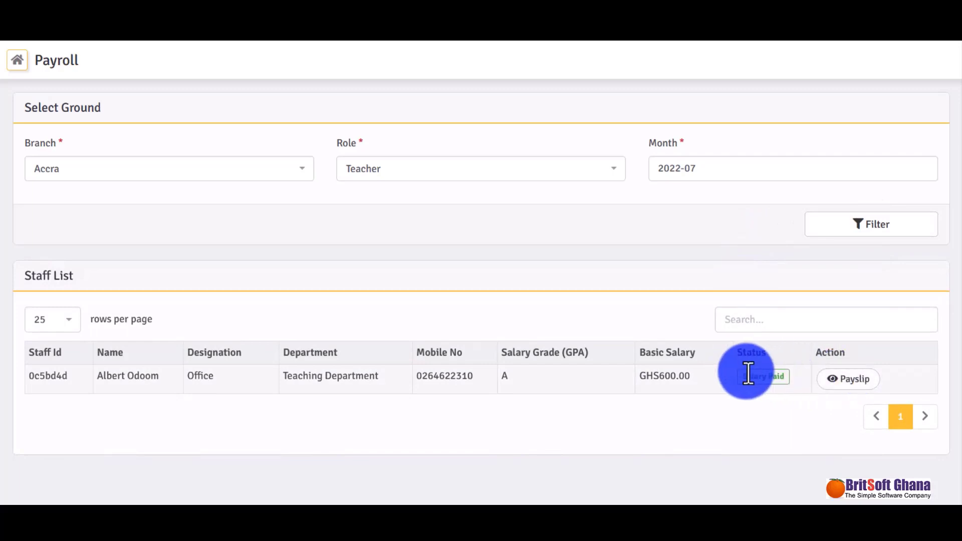
left_click(756, 168)
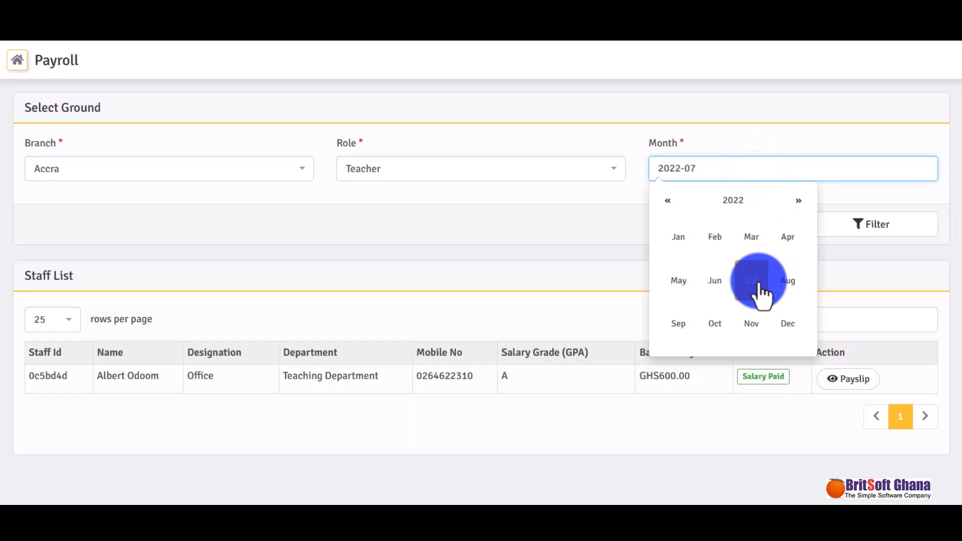
left_click(792, 281)
left_click(866, 231)
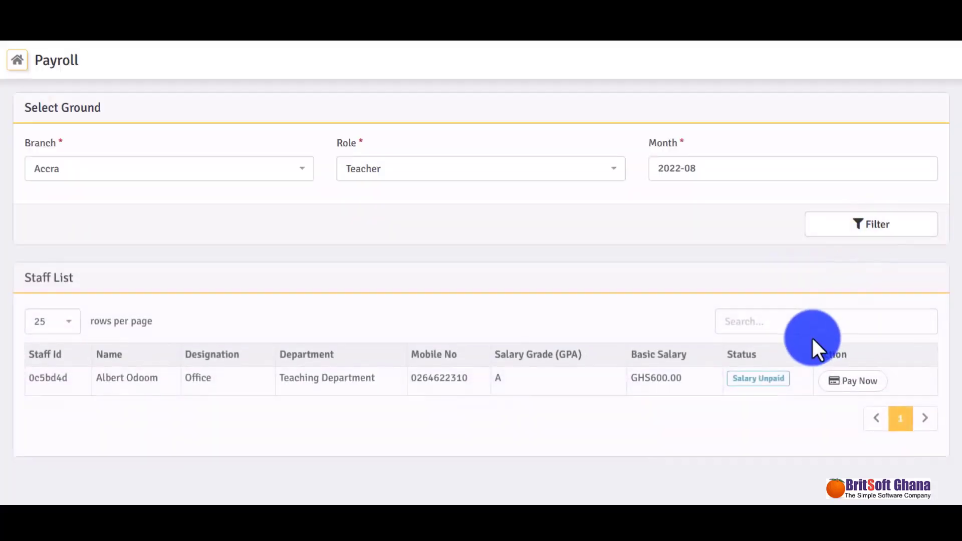
Step: Open the unpaid Accra teacher's Pay Now form and review net salary 1240 and Pay Via options
left_click(855, 384)
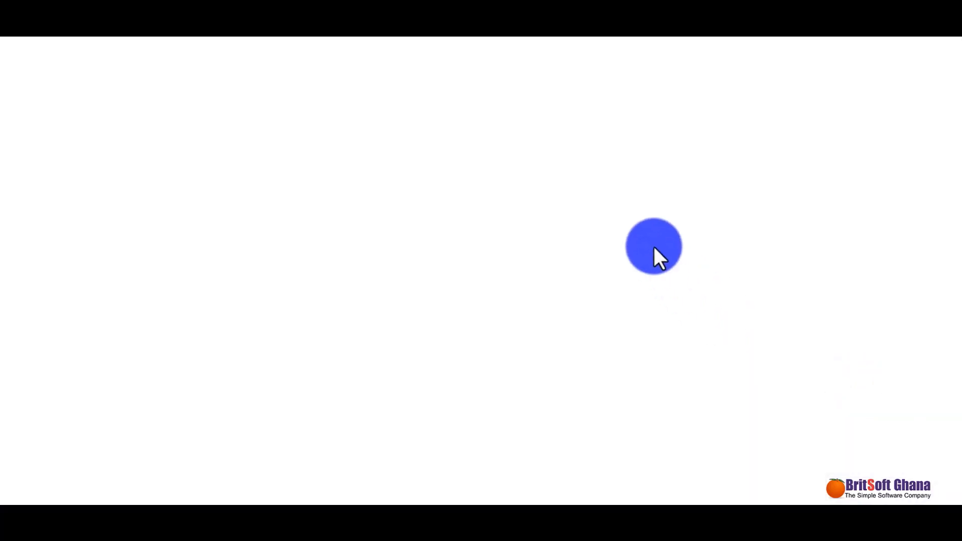
scroll(696, 287, "down", 4)
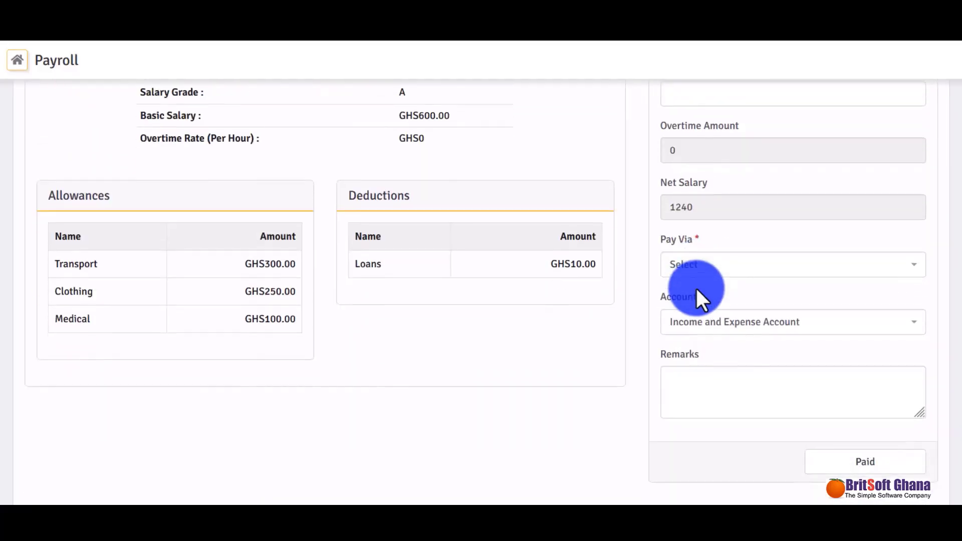
scroll(696, 286, "up", 3)
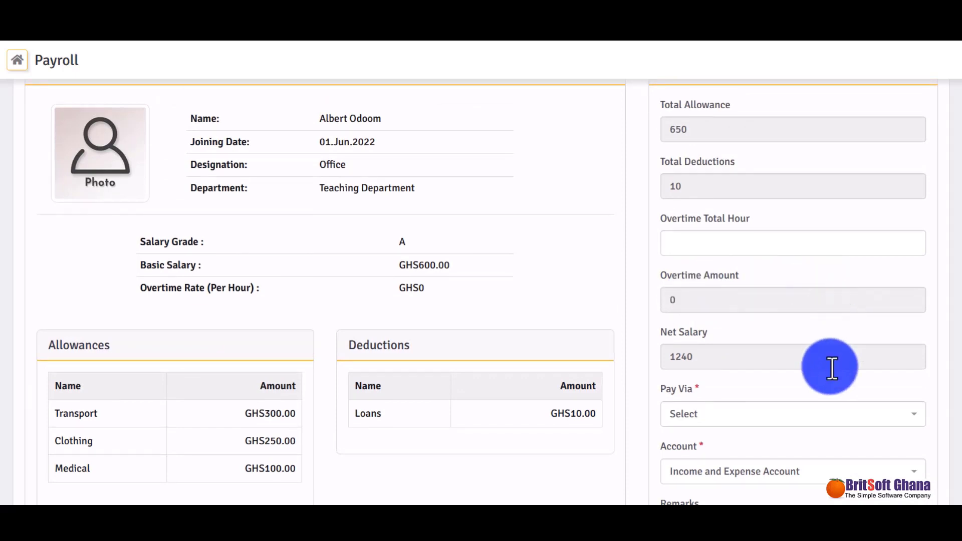
scroll(832, 368, "down", 1)
left_click(859, 349)
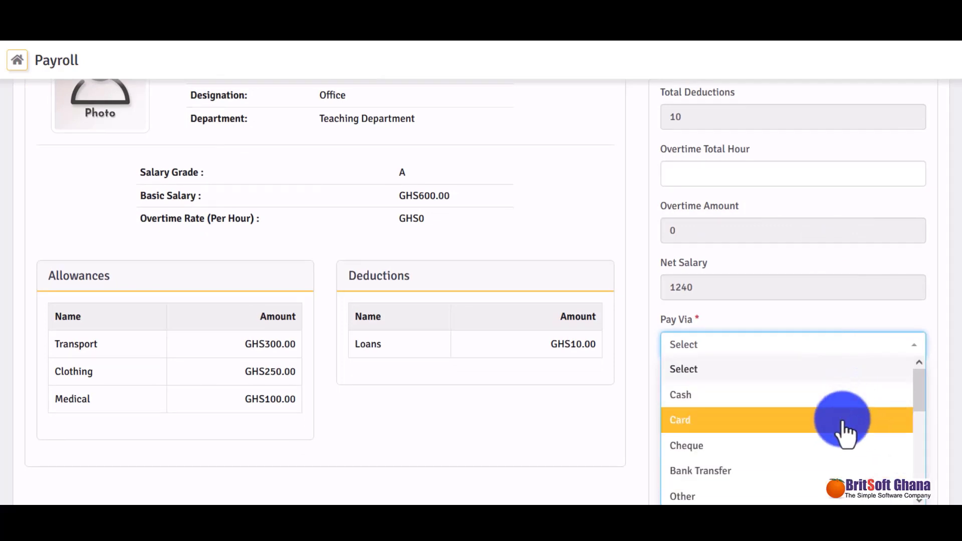
left_click(934, 320)
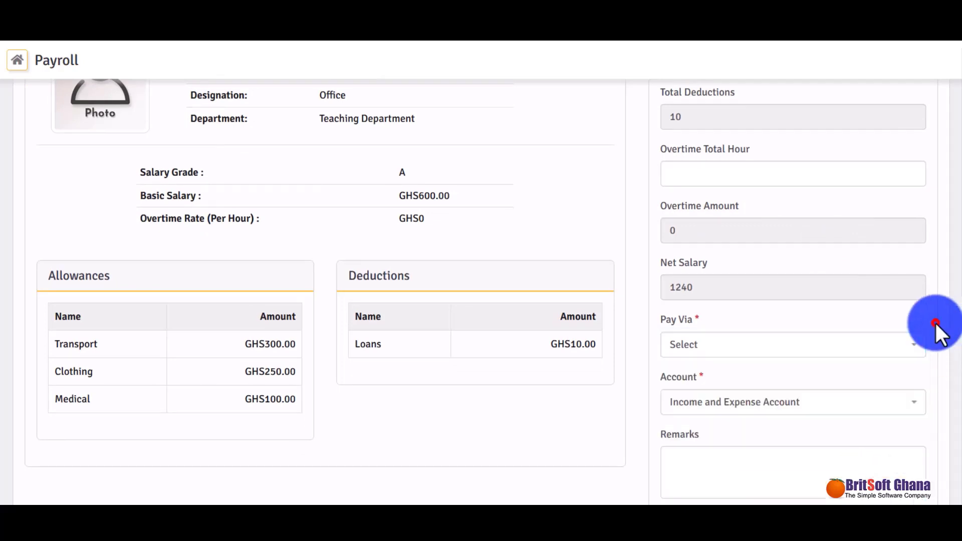
scroll(887, 426, "down", 2)
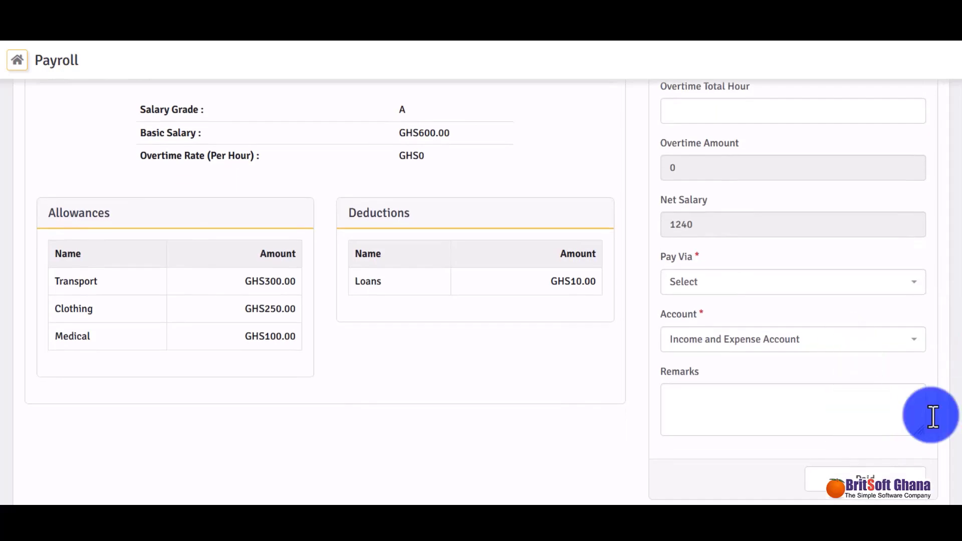
scroll(955, 420, "down", 1)
scroll(954, 426, "up", 5)
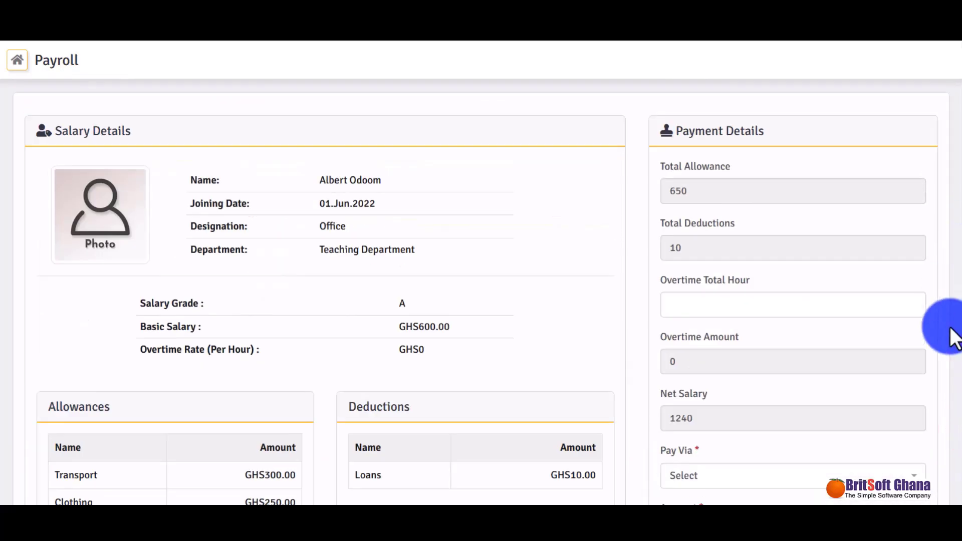
scroll(954, 391, "down", 5)
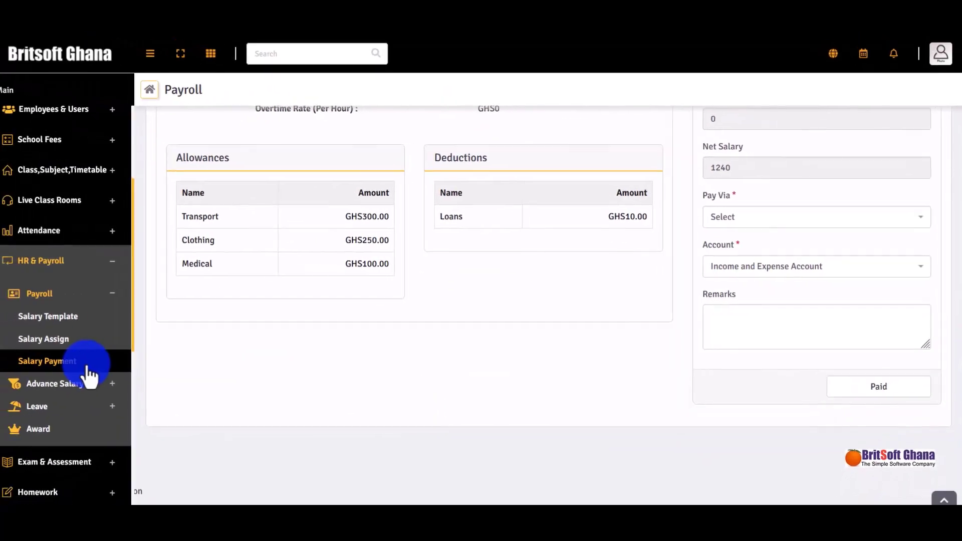
Step: Expand the Advance Salary, Leave, and Exam & Assessment > Exam menus in the sidebar
left_click(103, 382)
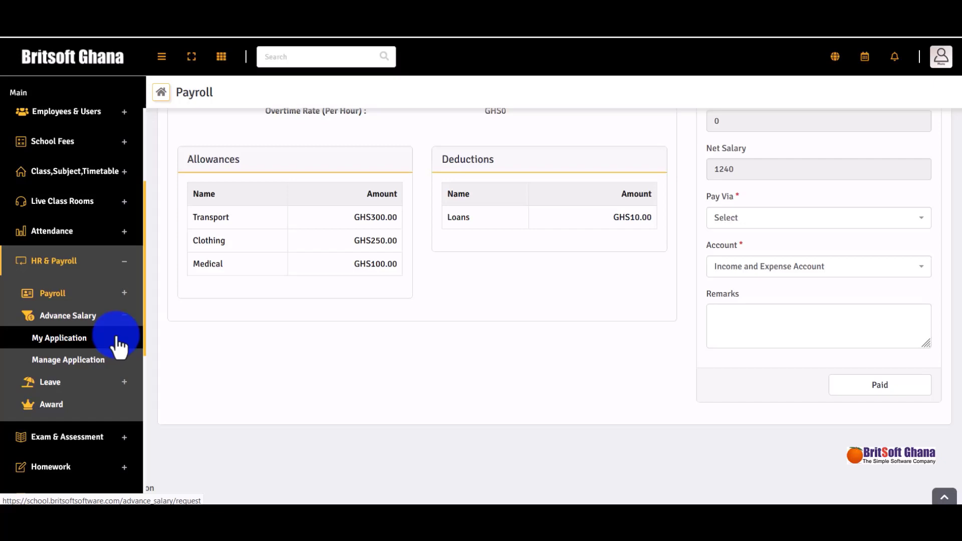
left_click(115, 382)
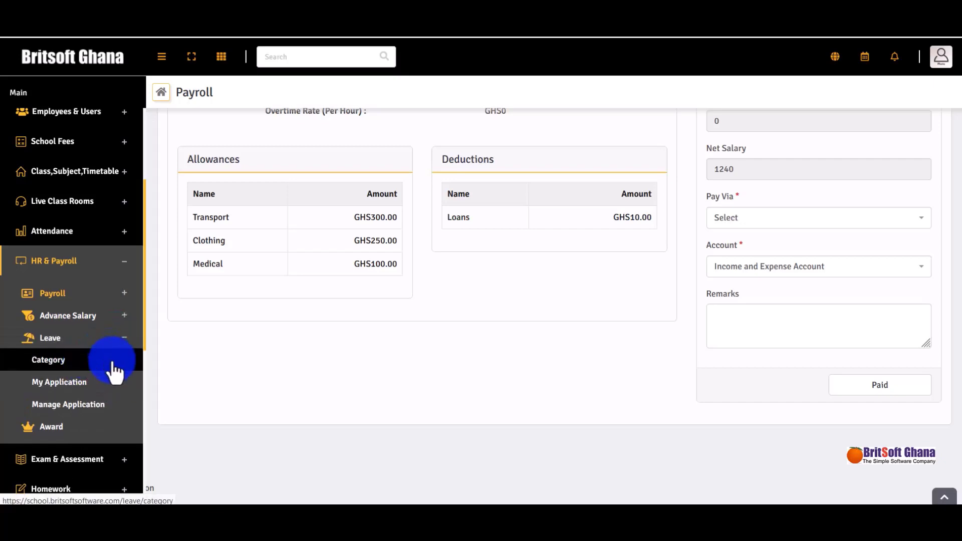
scroll(111, 444, "down", 3)
left_click(119, 369)
scroll(121, 380, "down", 5)
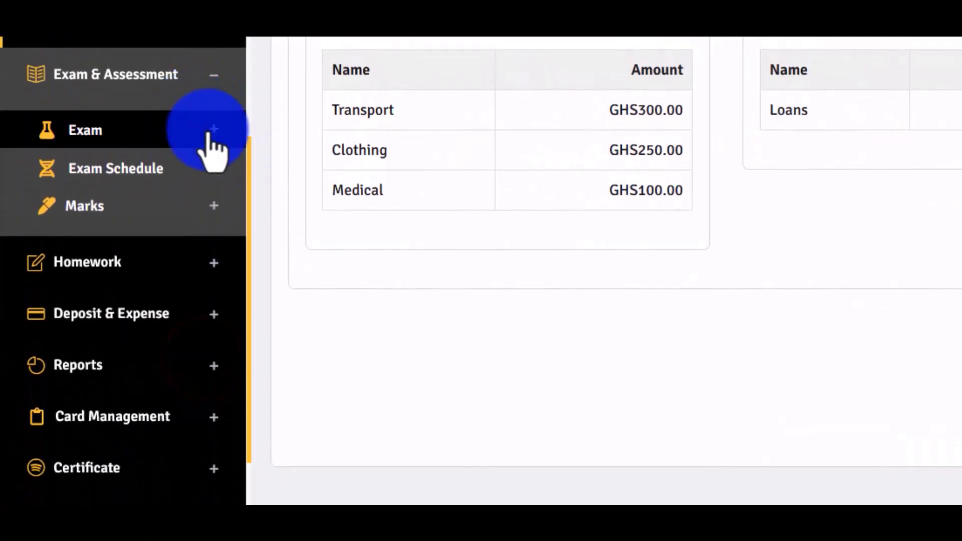
left_click(209, 128)
Step: View the Exam Term, Exam Hall and Mark Distribution pages in turn
left_click(111, 167)
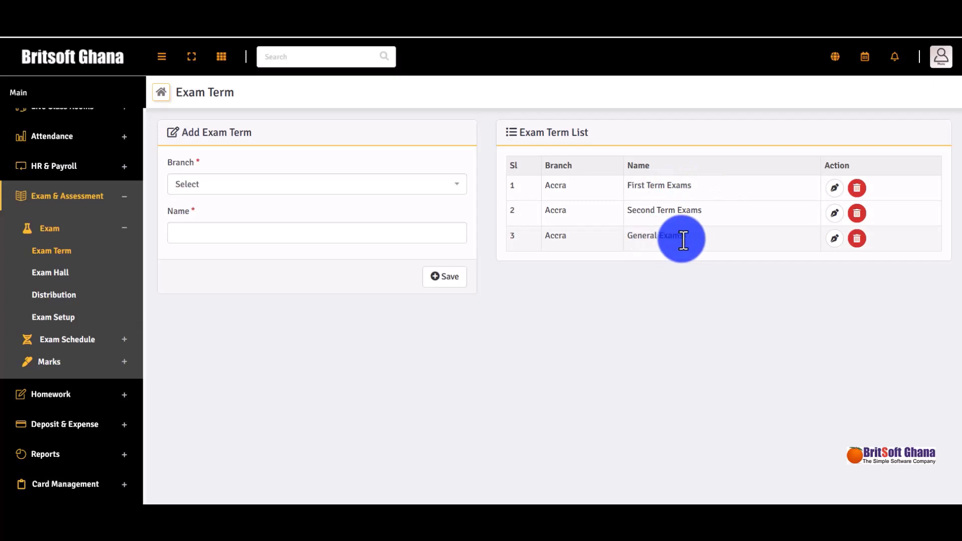
left_click(59, 276)
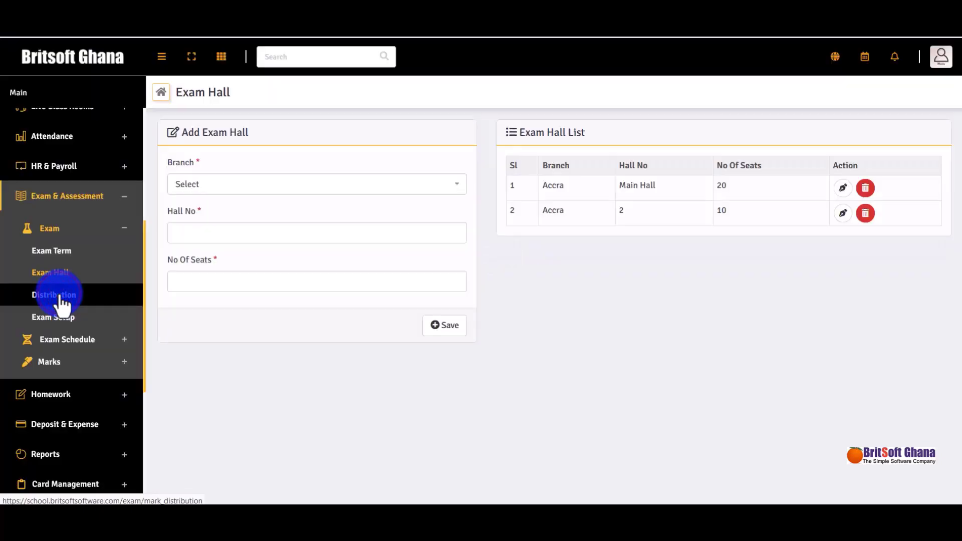
left_click(59, 296)
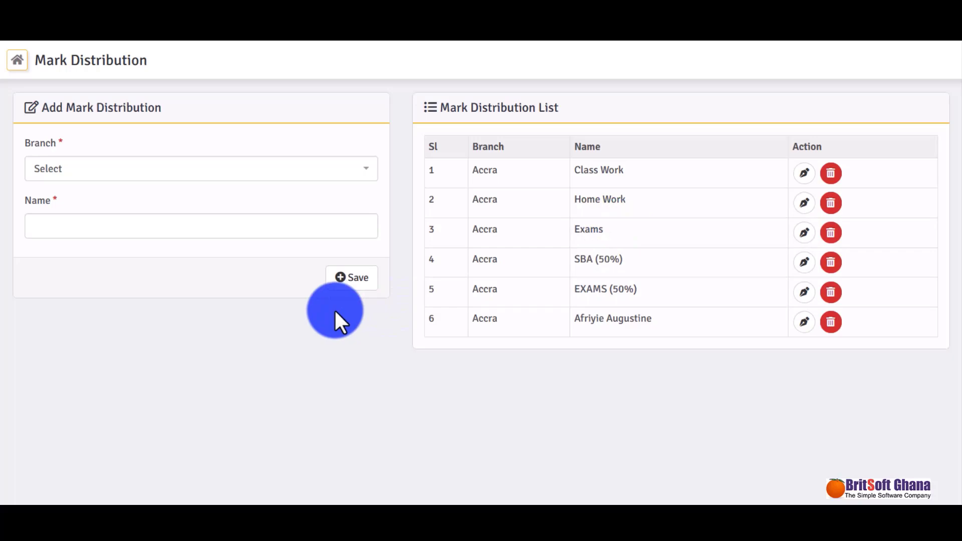
Step: Start a new Accra exam and name it 'Second Term Exams for Creche'
left_click(65, 321)
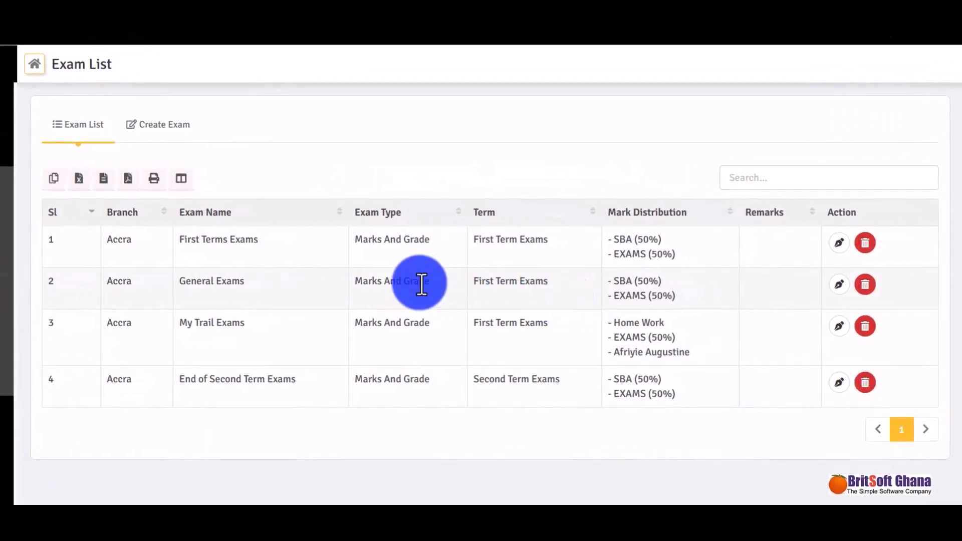
left_click(165, 125)
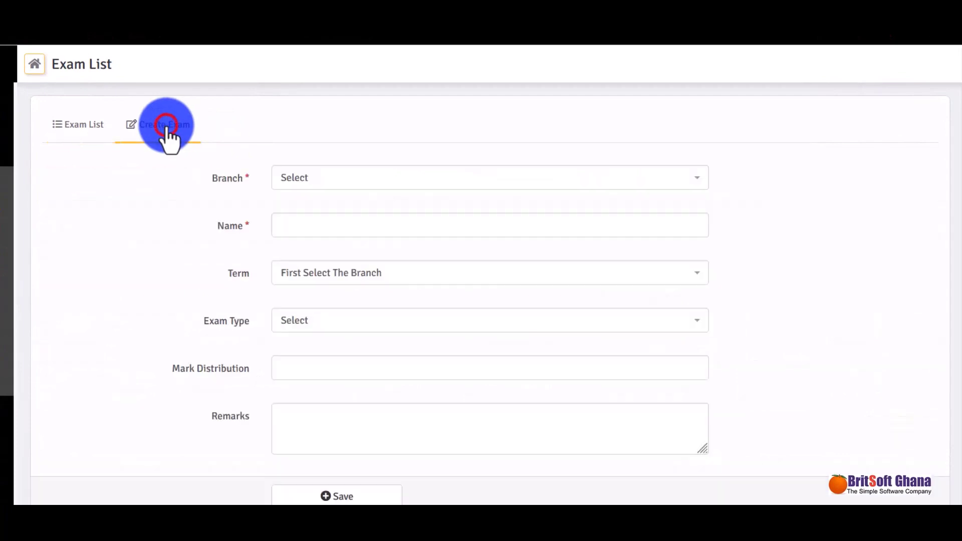
left_click(341, 181)
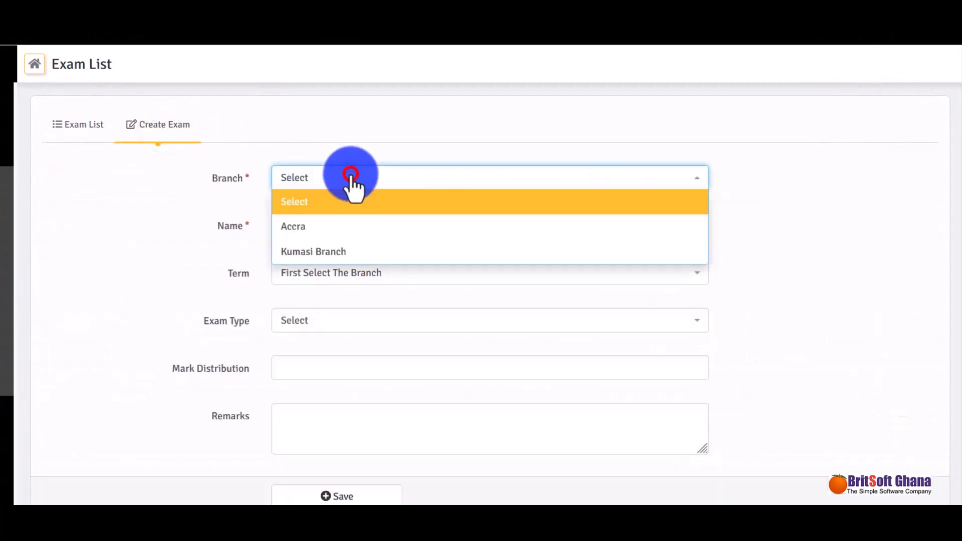
left_click(349, 228)
left_click(349, 224)
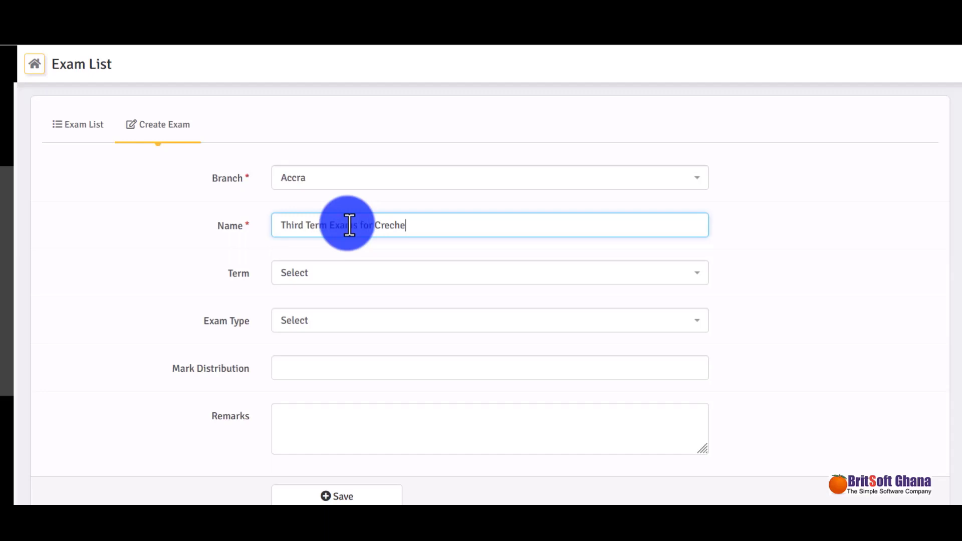
left_click(332, 280)
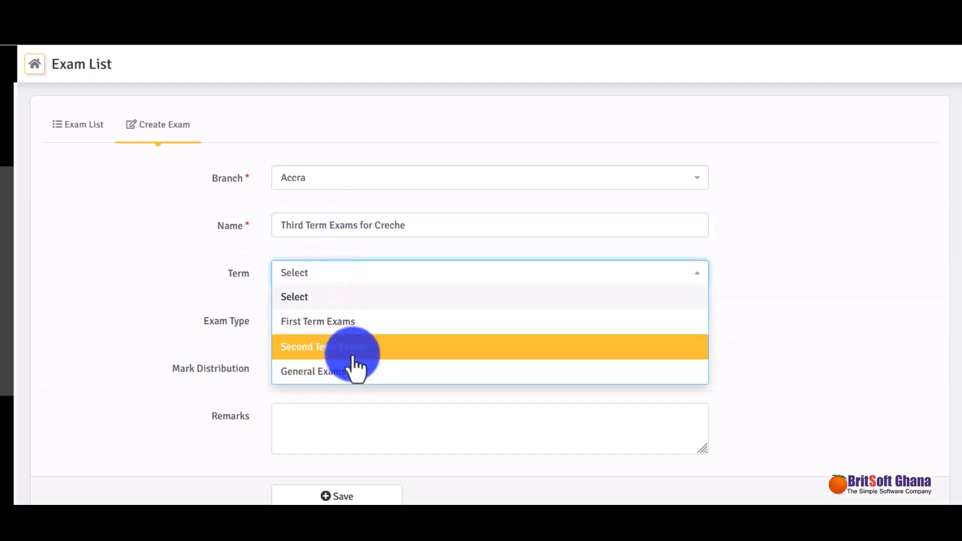
left_click_drag(307, 224, 277, 226)
type("Second")
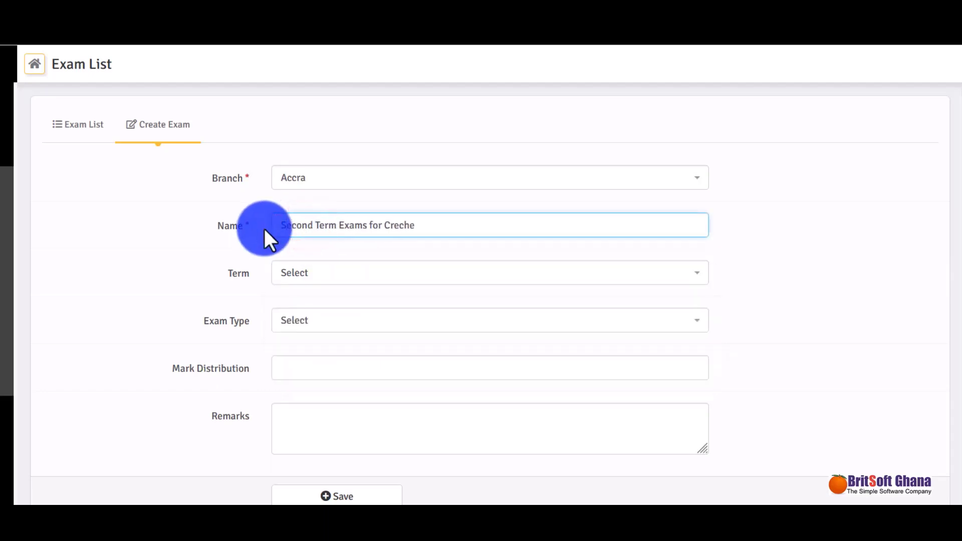
Step: Set the exam's term to Second Term Exams and type to Marks And Grade
left_click(335, 273)
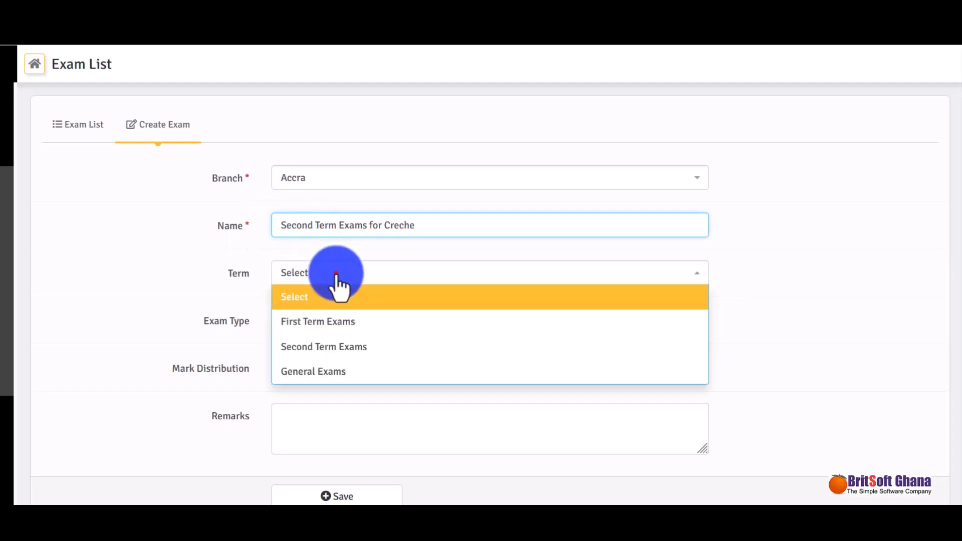
left_click(346, 351)
left_click(357, 321)
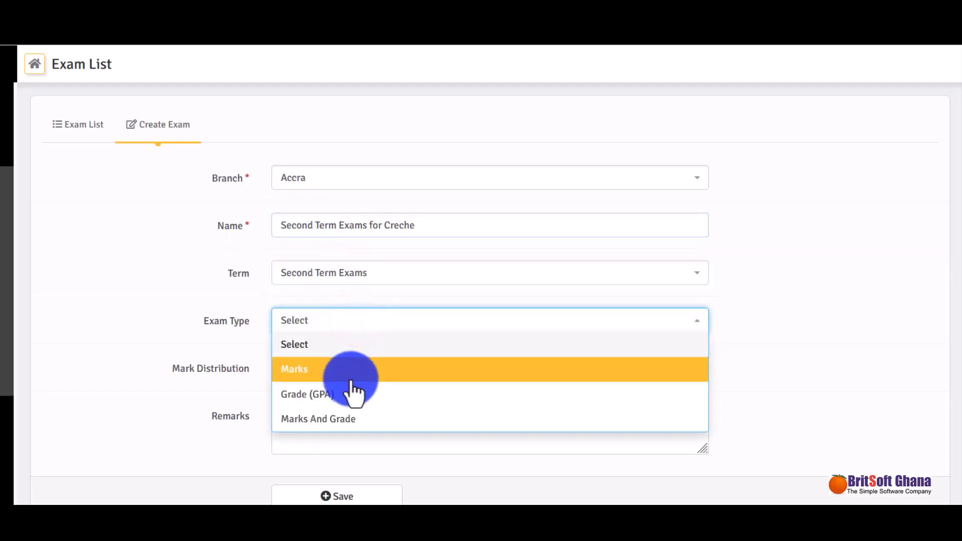
left_click(351, 417)
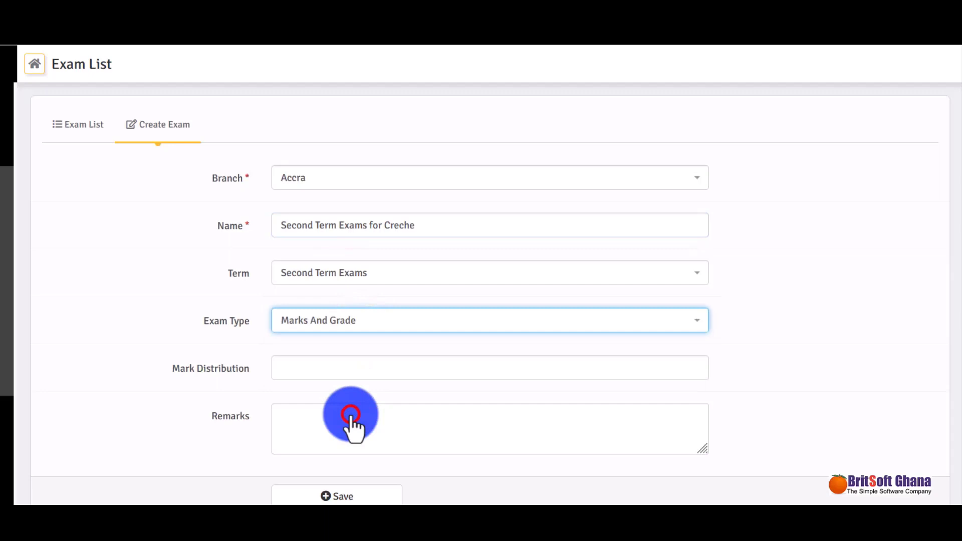
Step: Add Class Work, Home Work and EXAMS (50%) distributions and save the exam
left_click(348, 369)
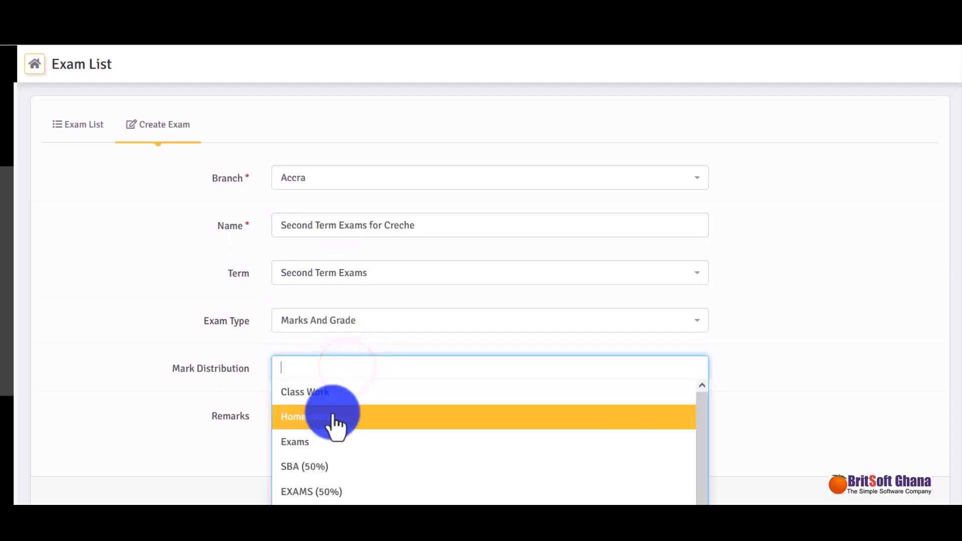
left_click(333, 392)
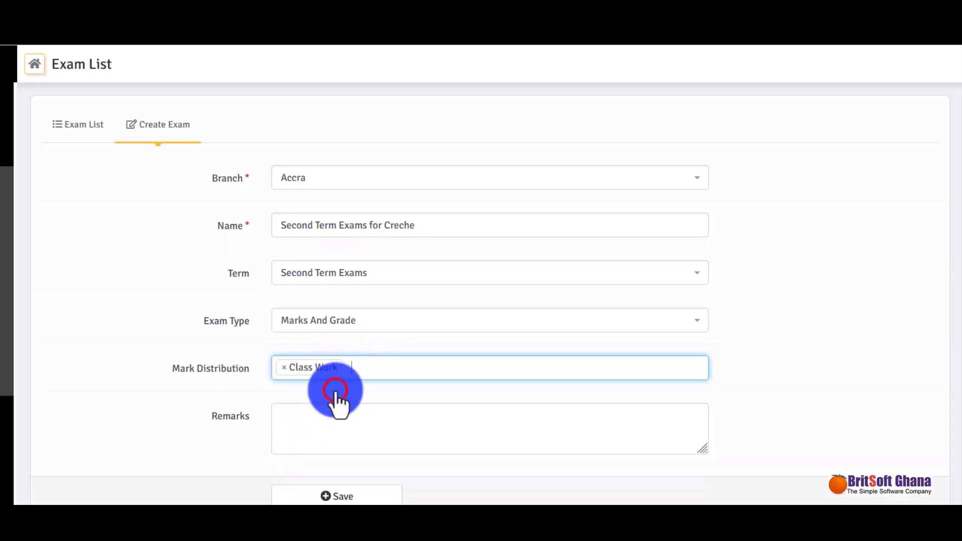
left_click(396, 371)
left_click(381, 419)
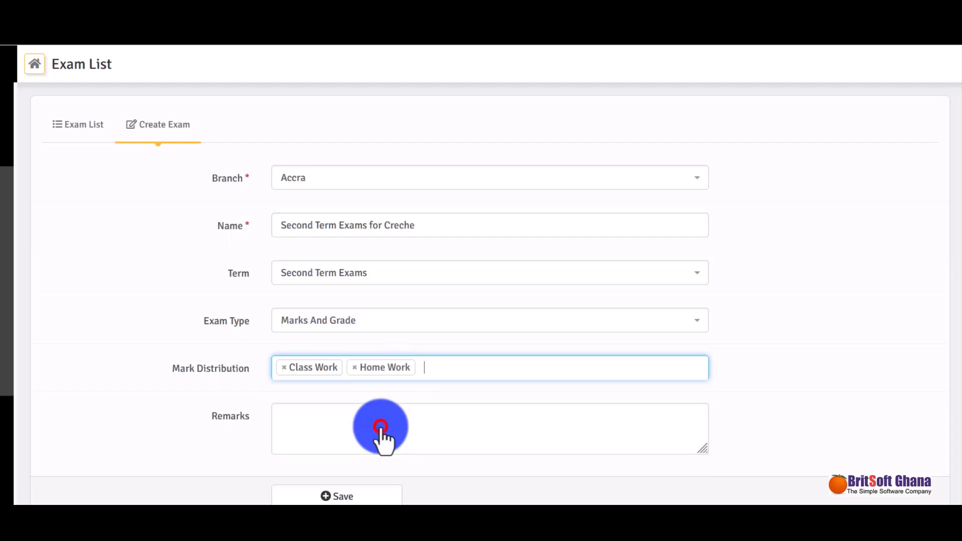
left_click(480, 372)
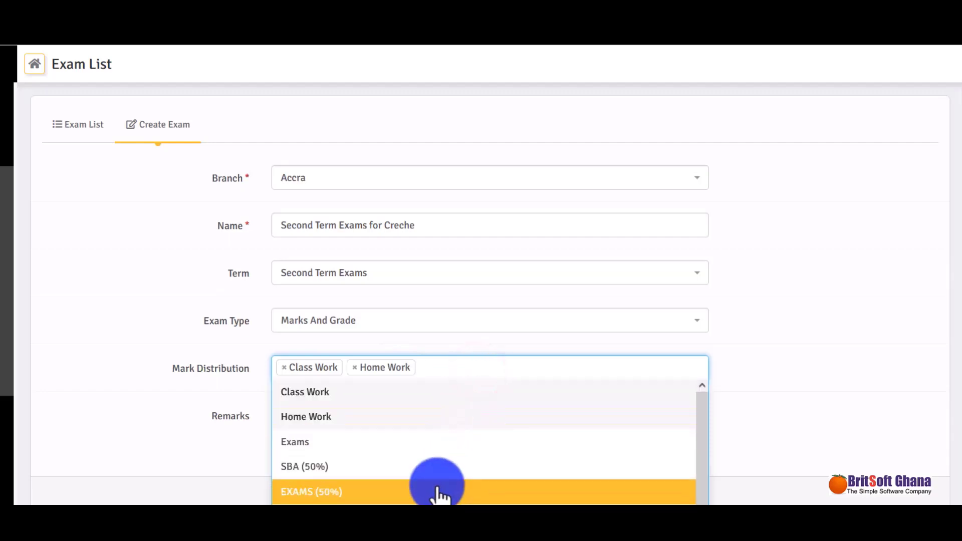
left_click(439, 493)
left_click(390, 495)
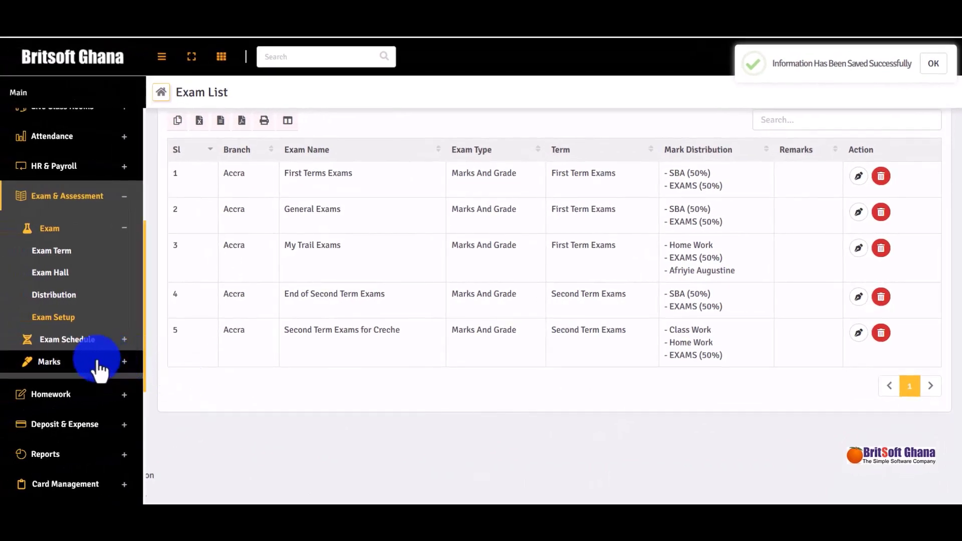
Step: Filter Exam Schedule to Accra Creche section A and view the First Terms Exams timetable
left_click(118, 343)
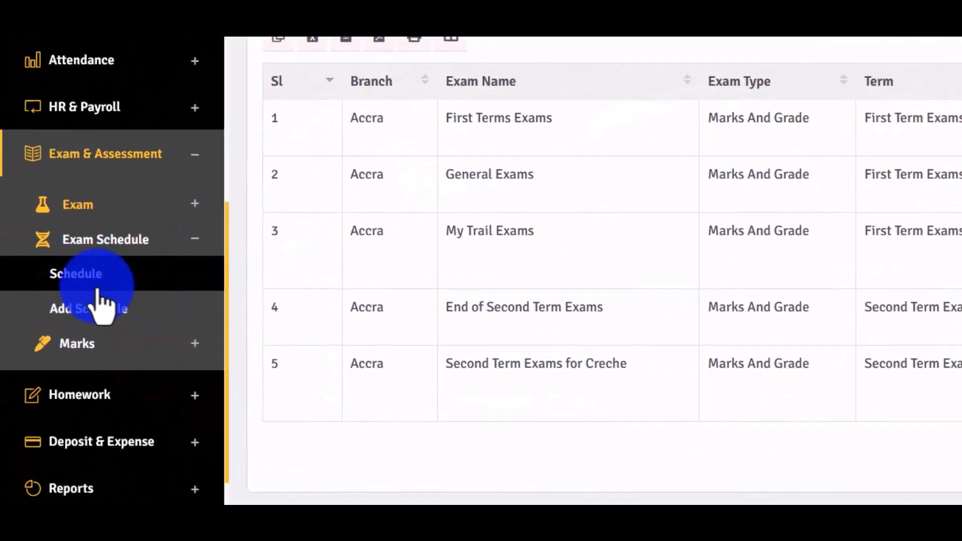
left_click(106, 290)
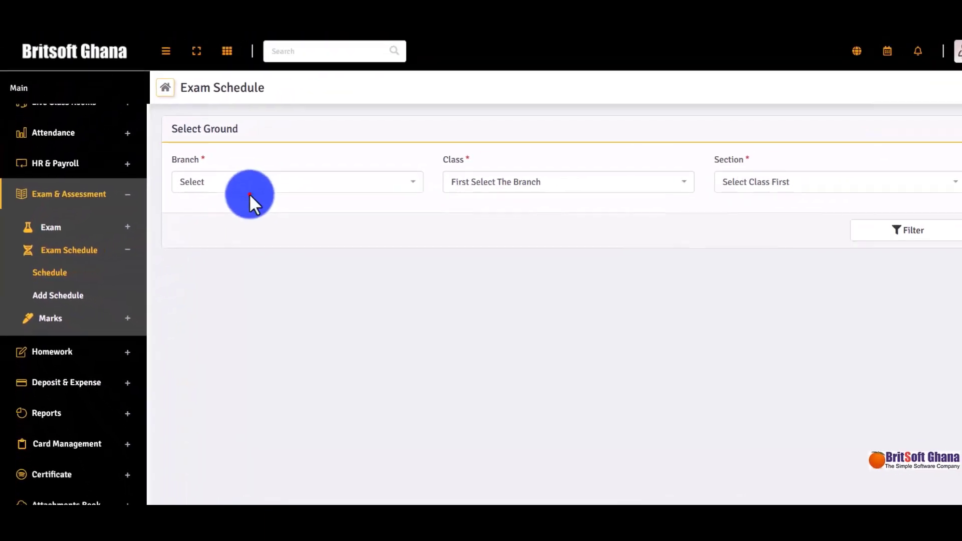
left_click(280, 186)
left_click(289, 220)
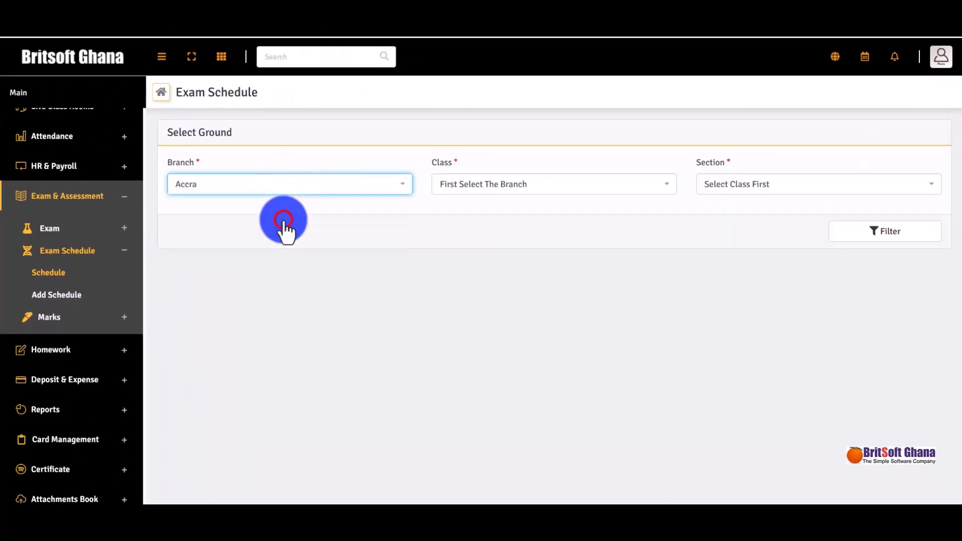
left_click(506, 185)
left_click(507, 220)
left_click(707, 188)
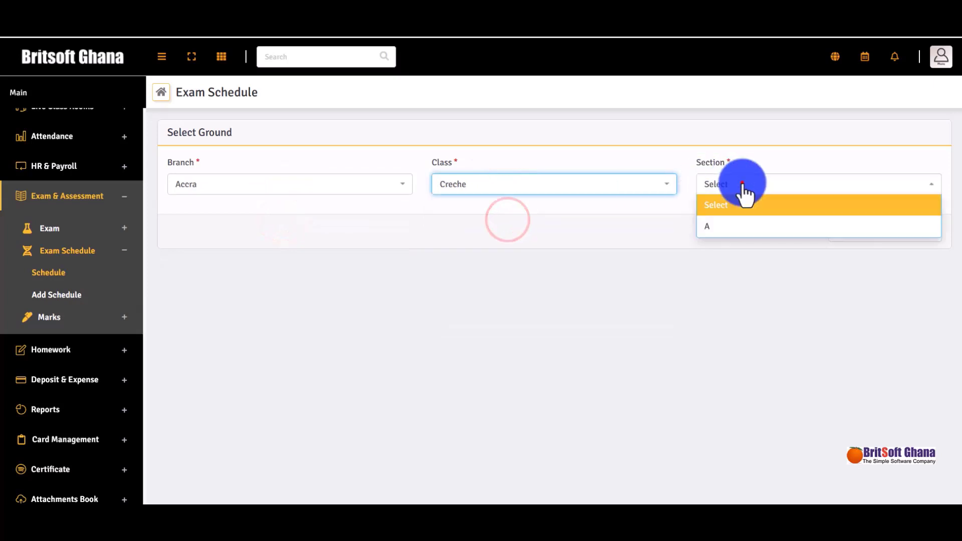
left_click(741, 224)
left_click(857, 231)
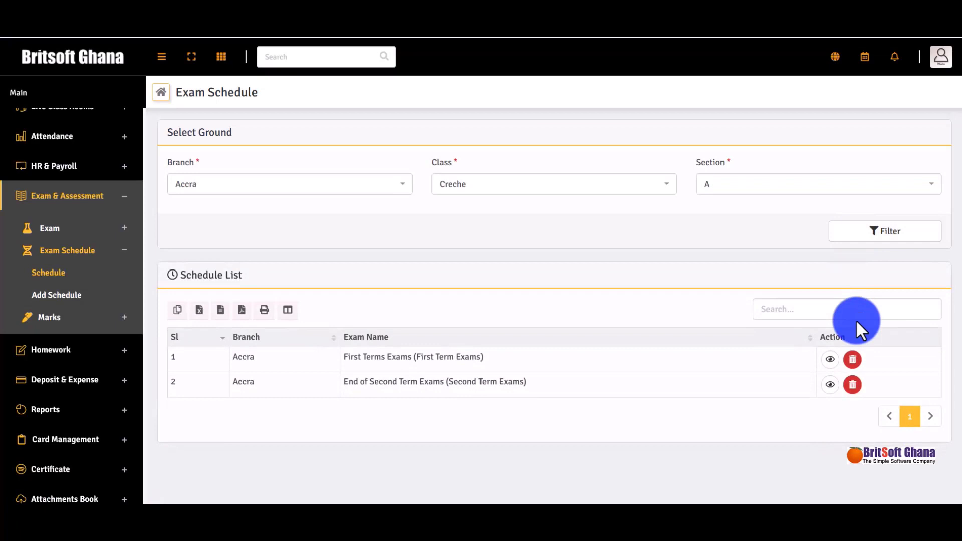
left_click(828, 360)
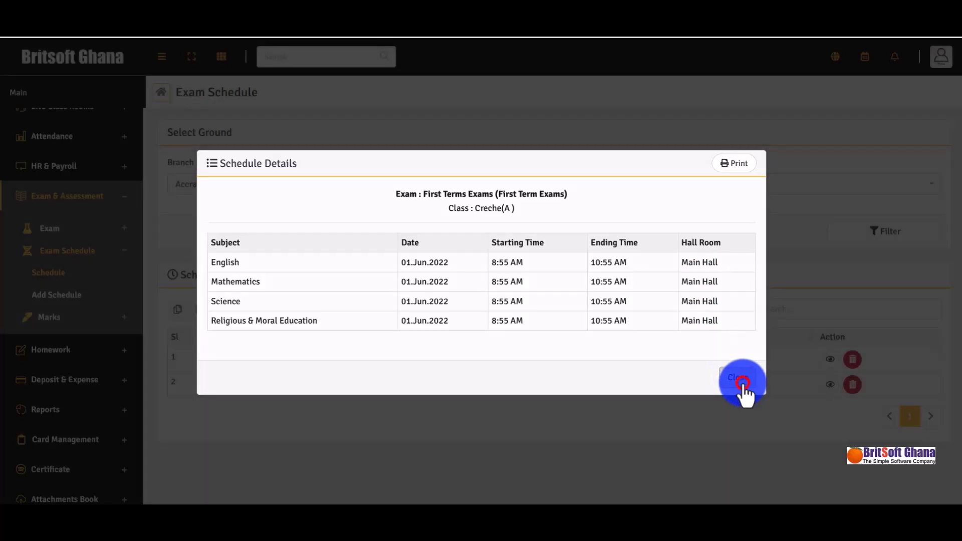
left_click(742, 382)
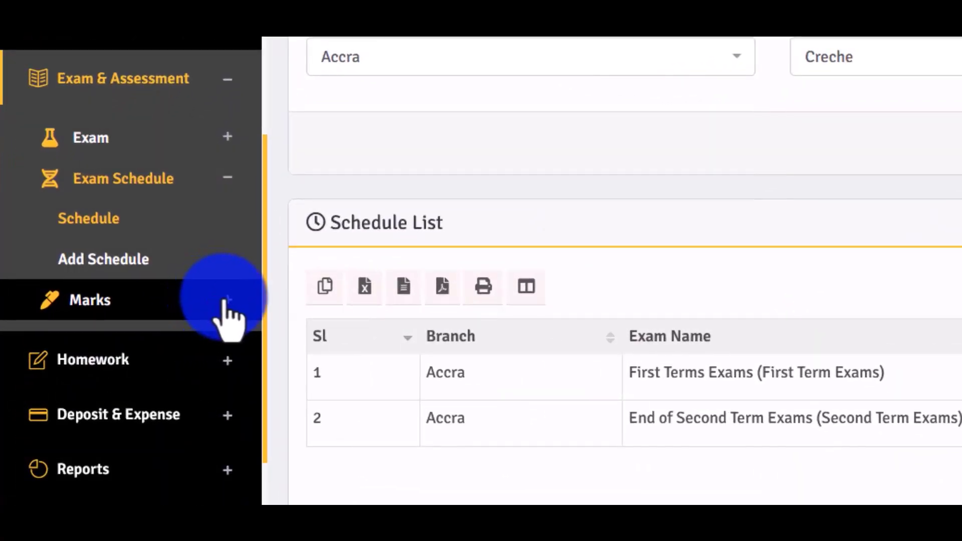
Step: Open Mark Entries and select branch Accra and exam First Terms Exams
left_click(221, 301)
left_click(152, 259)
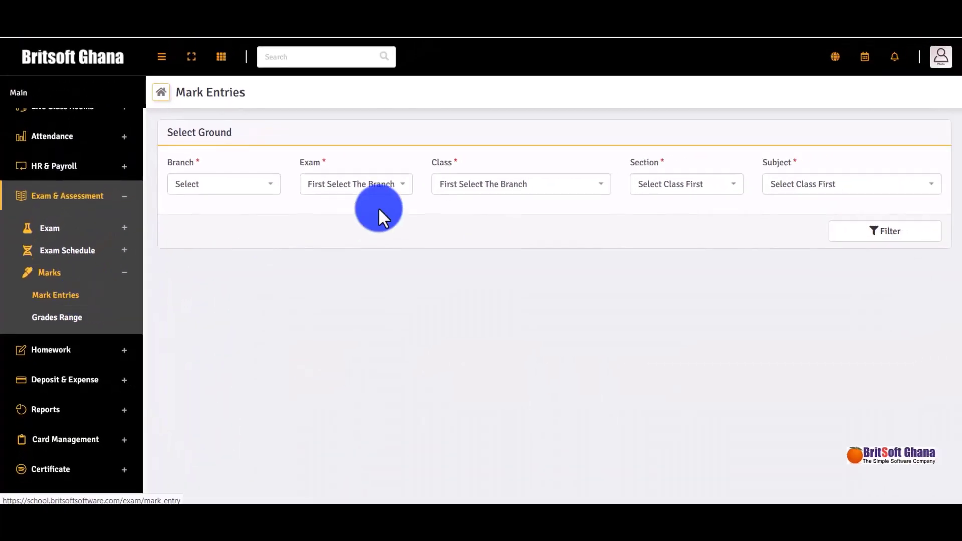
left_click(264, 187)
left_click(249, 222)
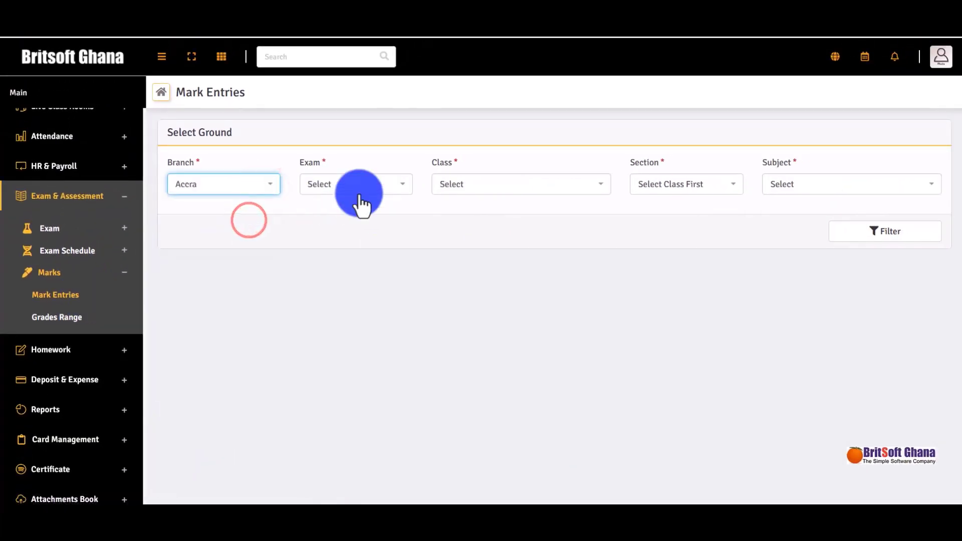
left_click(379, 189)
left_click(374, 229)
Step: Choose class Creche, section A and subject English, and load the marks
left_click(546, 186)
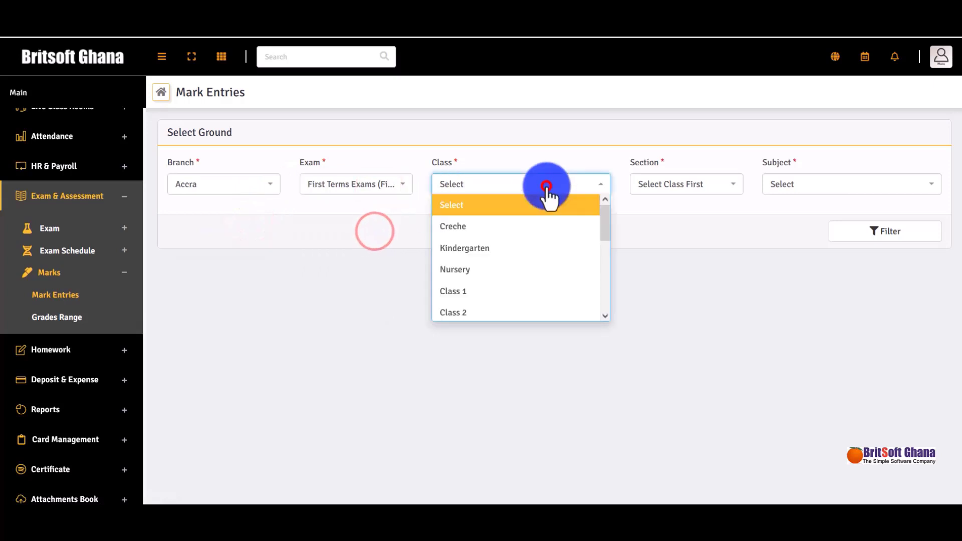
left_click(547, 228)
left_click(669, 186)
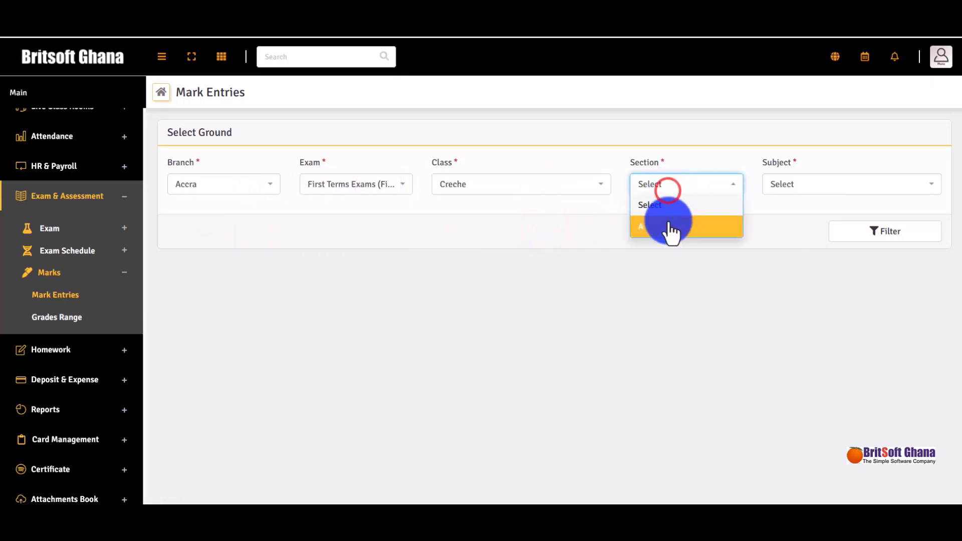
left_click(668, 221)
left_click(800, 190)
left_click(805, 225)
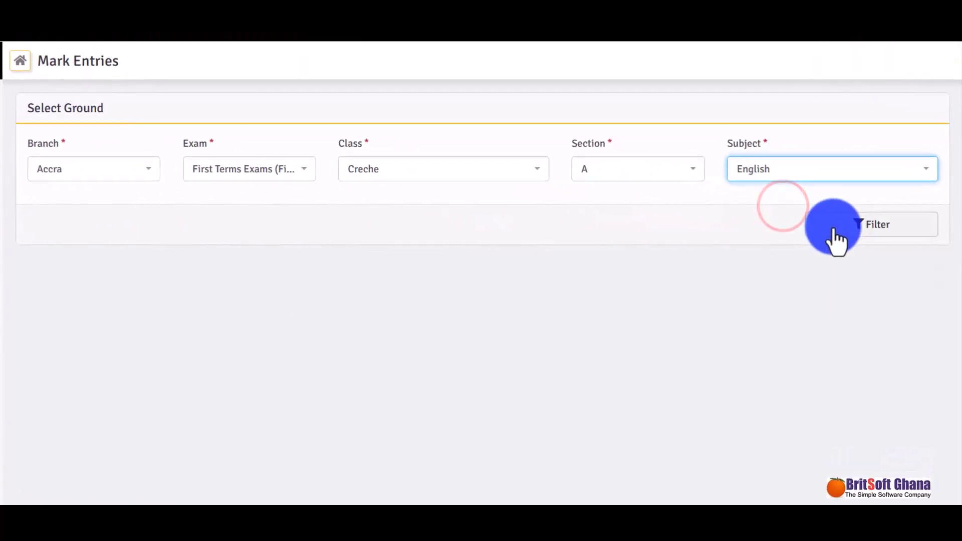
left_click(833, 228)
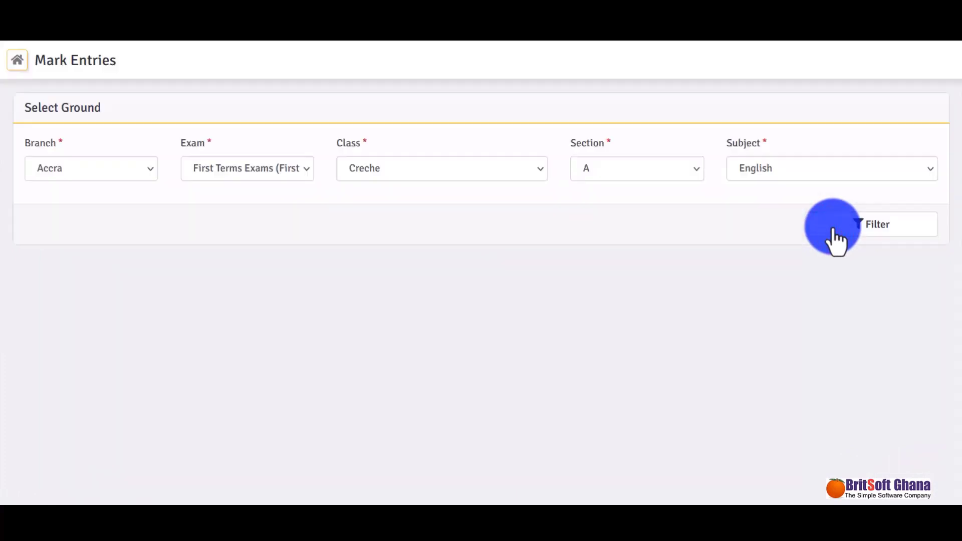
Step: Check the students' Class Work marks, then open the Grades Range table (A 80–100% to F 0–45%)
scroll(744, 311, "down", 2)
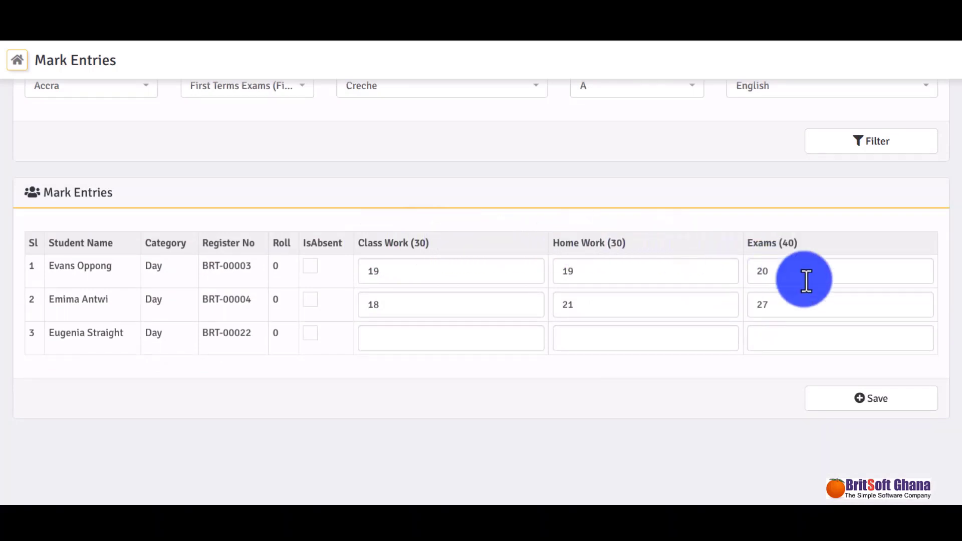
left_click(390, 279)
left_click(395, 324)
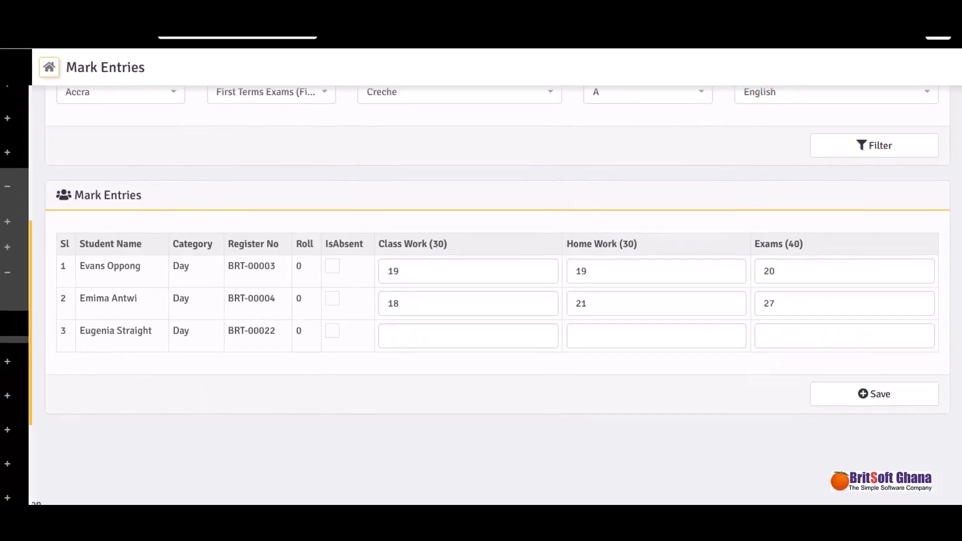
left_click(60, 324)
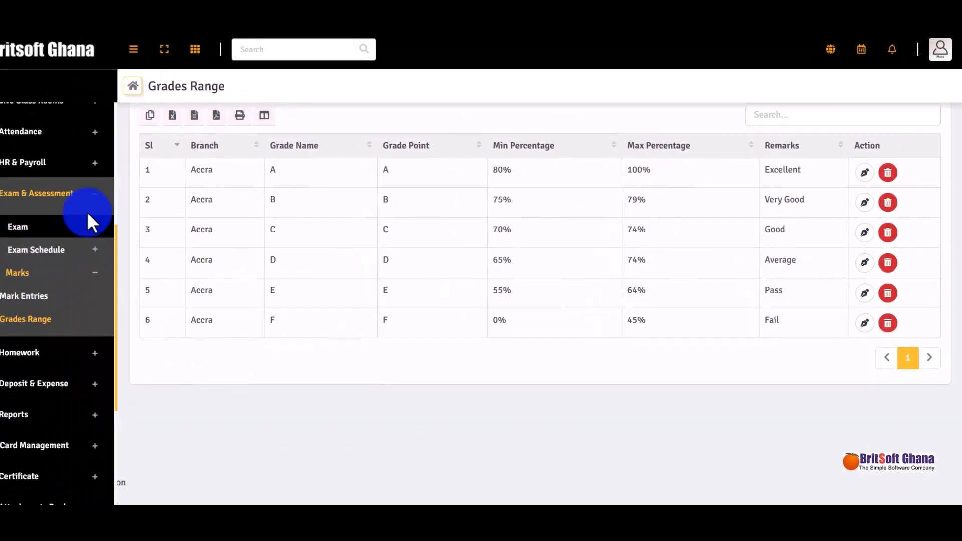
left_click(120, 203)
Step: Filter Homework by Accra, Creche, section A and English, finding no homework recorded
left_click(122, 229)
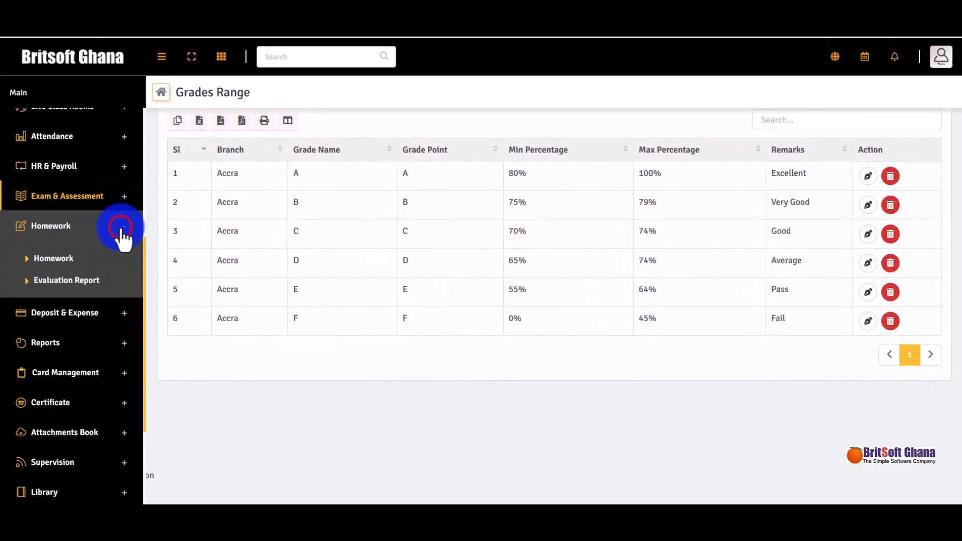
left_click(98, 259)
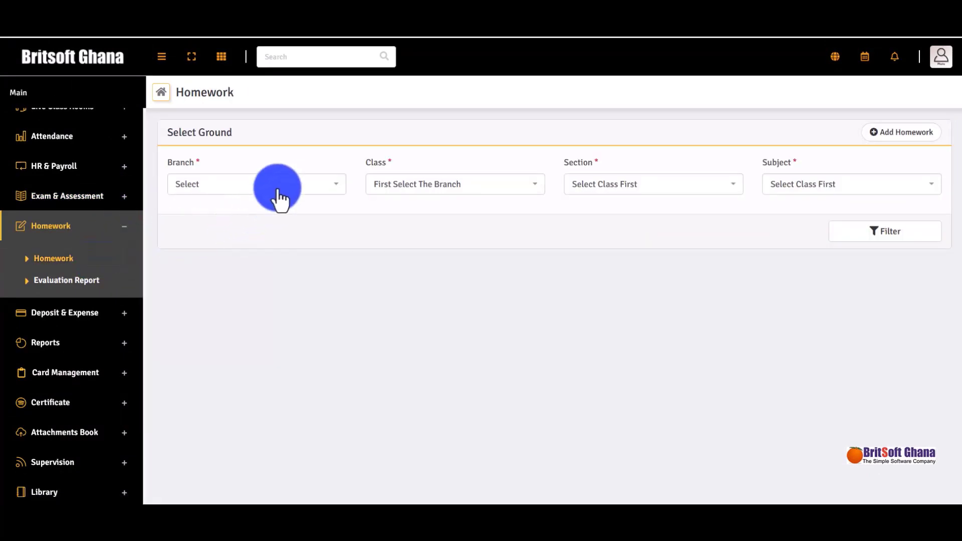
left_click(280, 185)
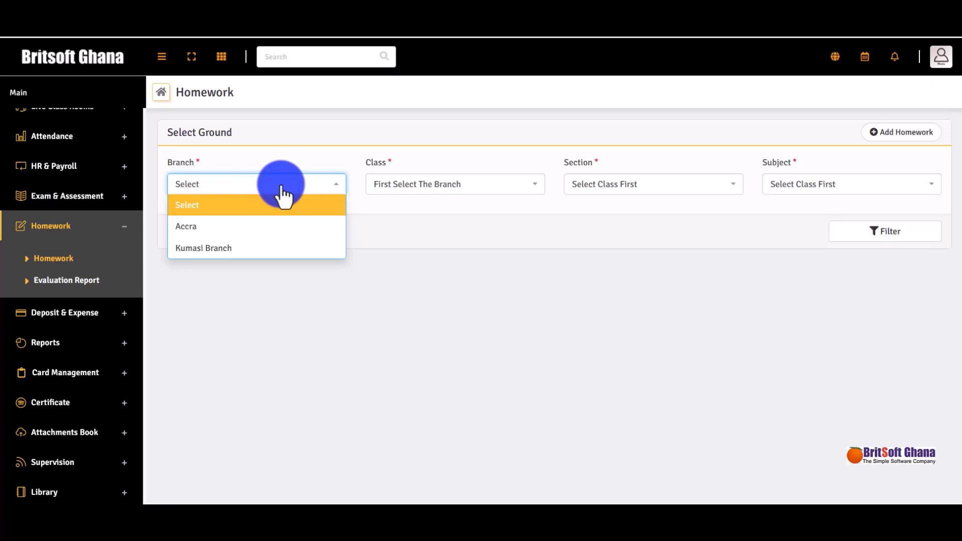
left_click(288, 226)
left_click(405, 189)
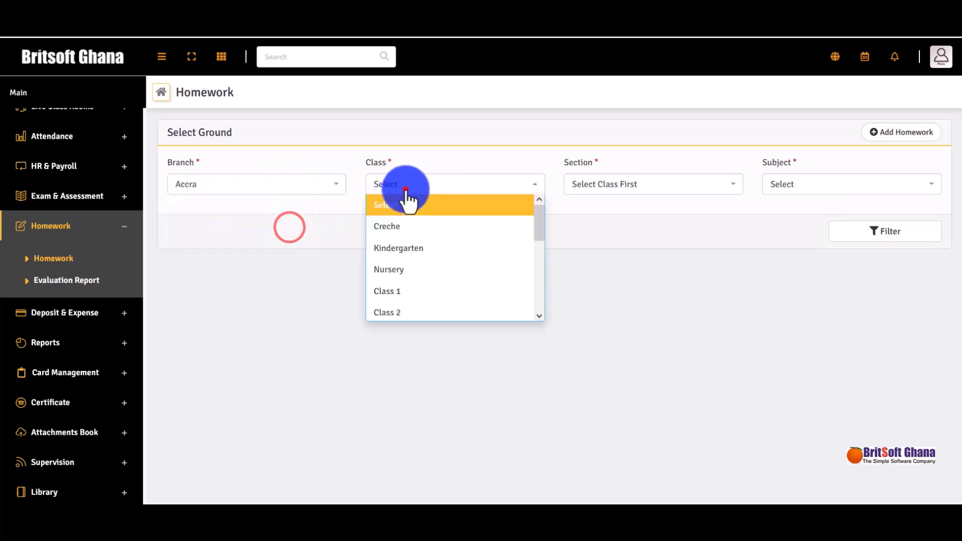
left_click(419, 226)
left_click(613, 183)
left_click(622, 228)
left_click(806, 185)
left_click(808, 224)
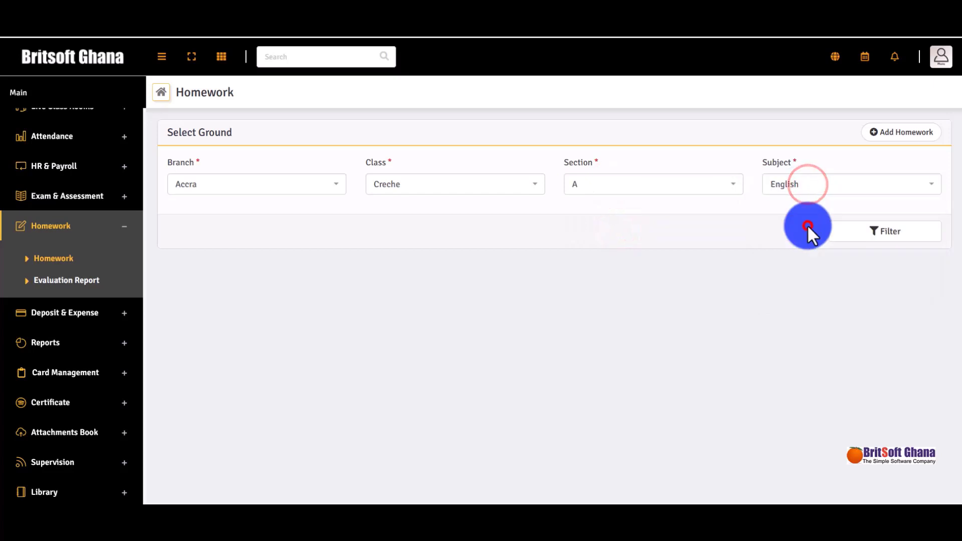
left_click(883, 232)
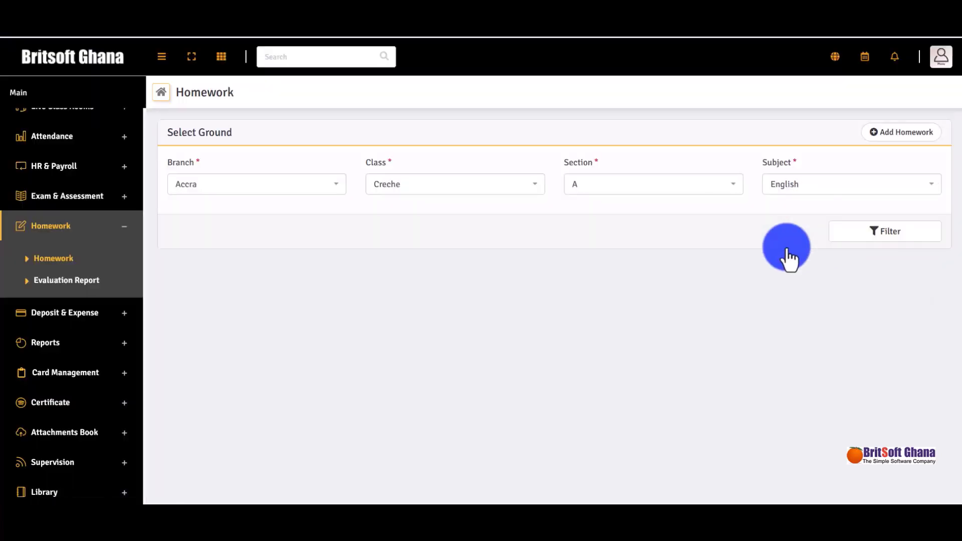
left_click(881, 132)
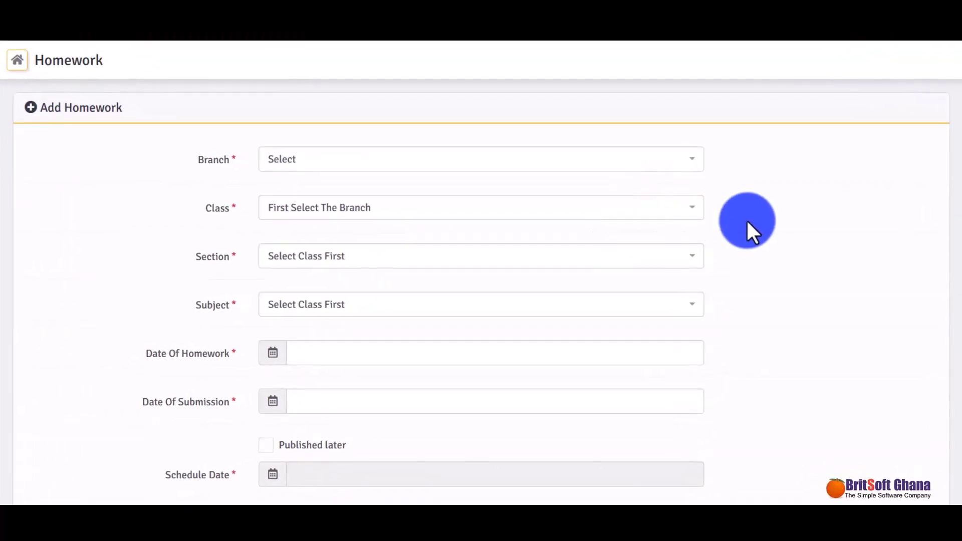
Step: Pick the homework set date and submission date in the Add Homework form
scroll(746, 219, "down", 1)
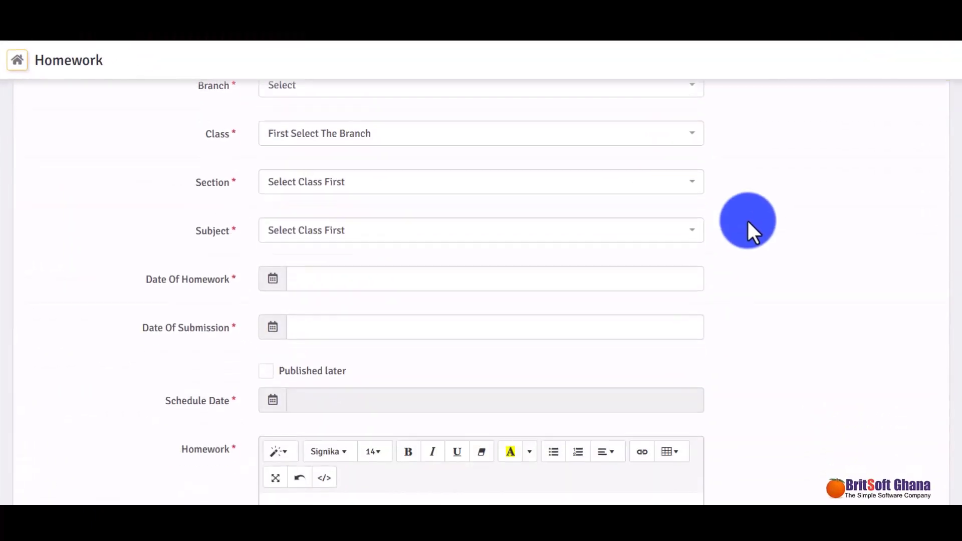
left_click(475, 287)
left_click(548, 326)
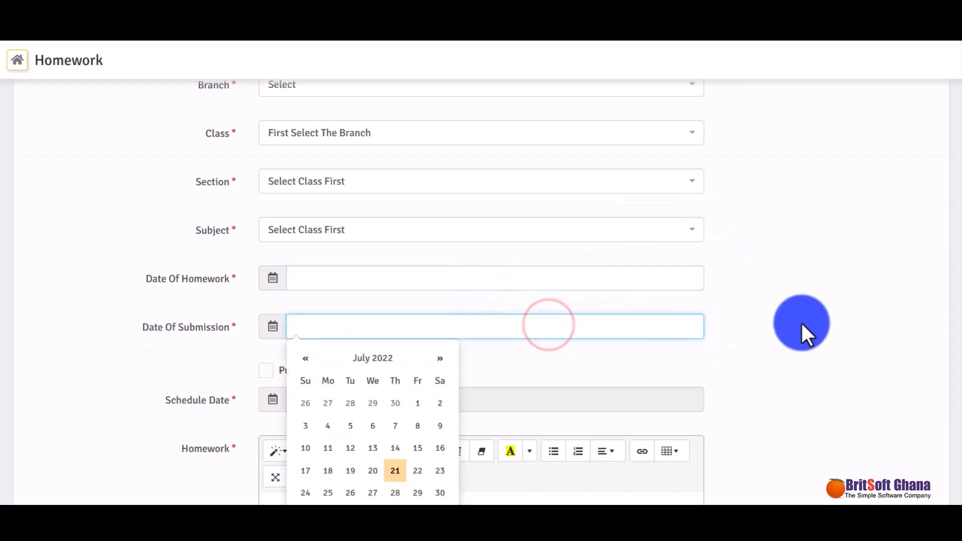
left_click(801, 322)
Step: Enter sample text 'jhgututuyugj' as the homework description and scroll through the form
scroll(772, 346, "down", 4)
scroll(771, 339, "down", 1)
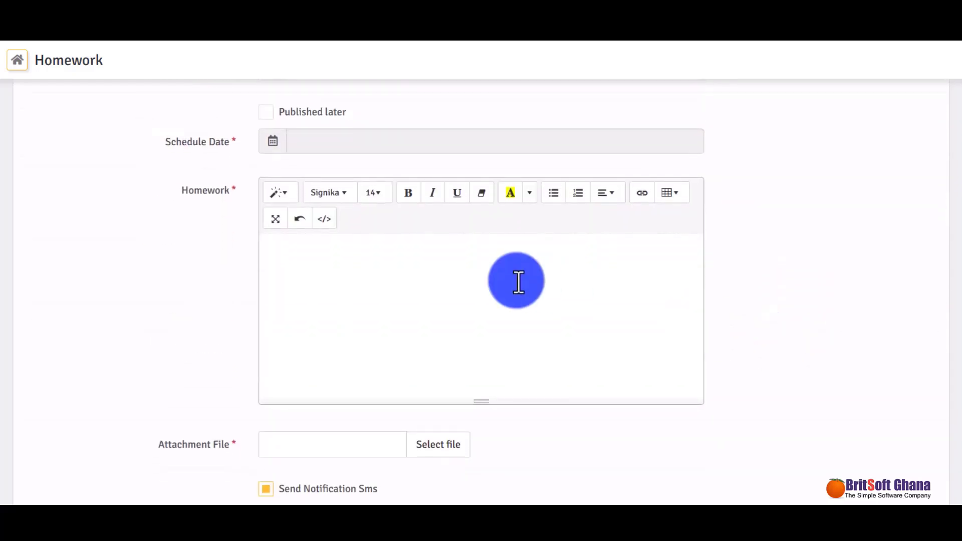
left_click(518, 280)
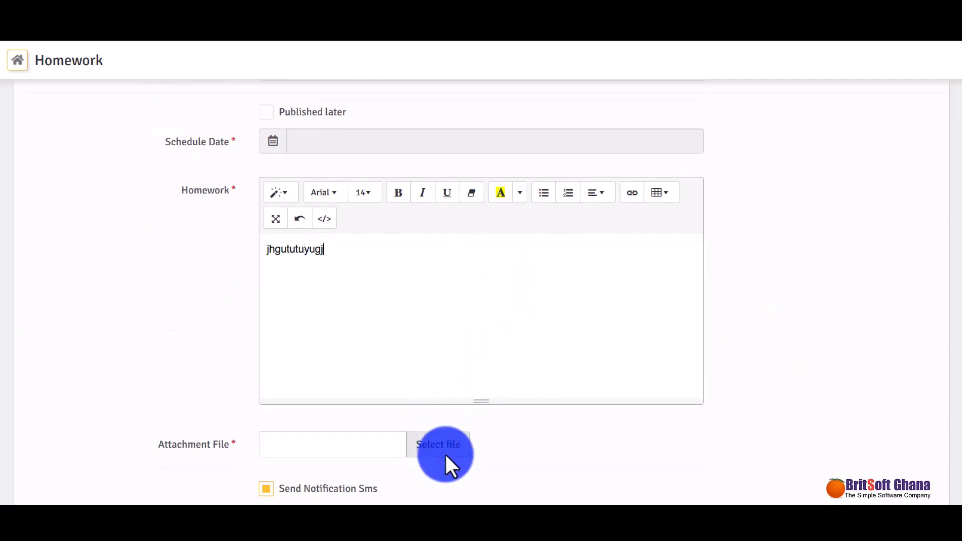
scroll(630, 462, "down", 2)
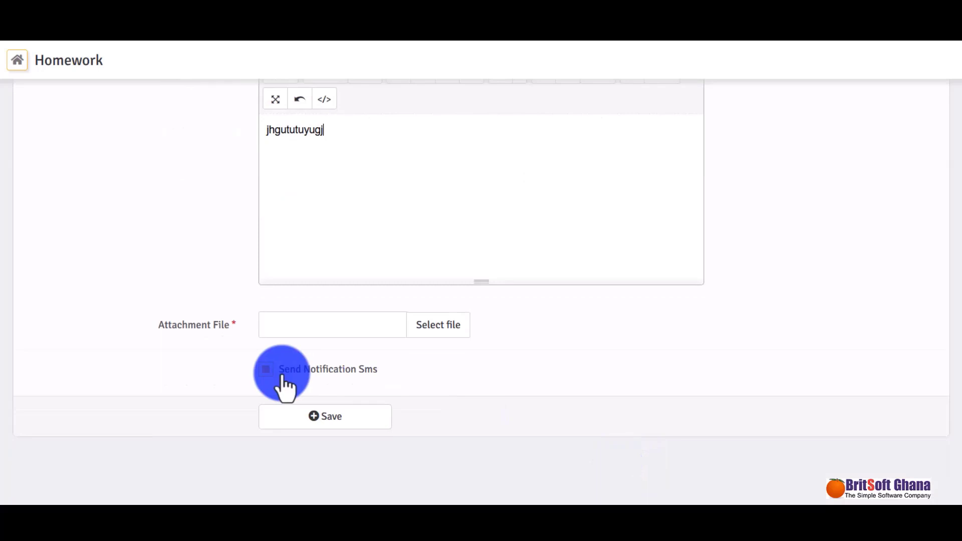
scroll(510, 302, "up", 8)
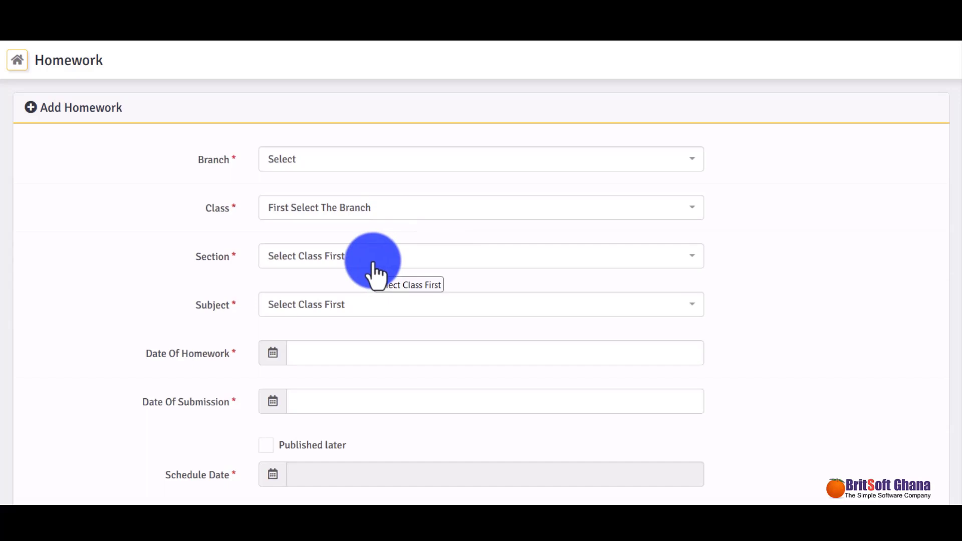
scroll(481, 300, "down", 4)
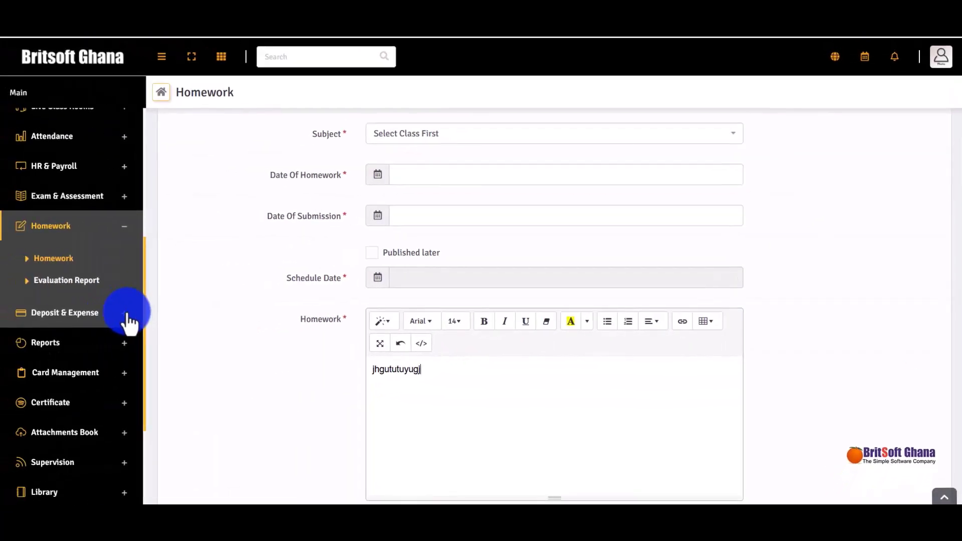
left_click(128, 317)
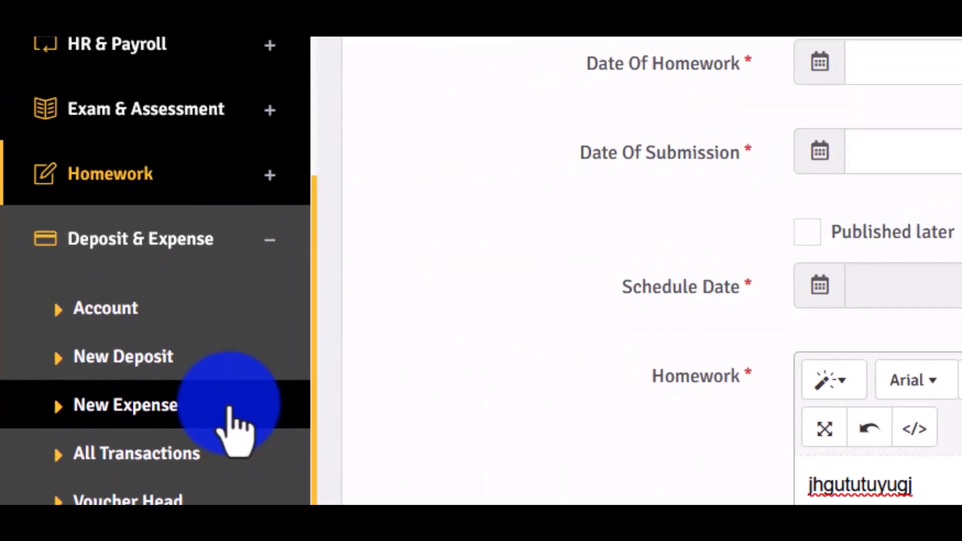
Step: Expand Reports and browse the fees, financial and attendance report types
scroll(236, 451, "down", 2)
left_click(247, 496)
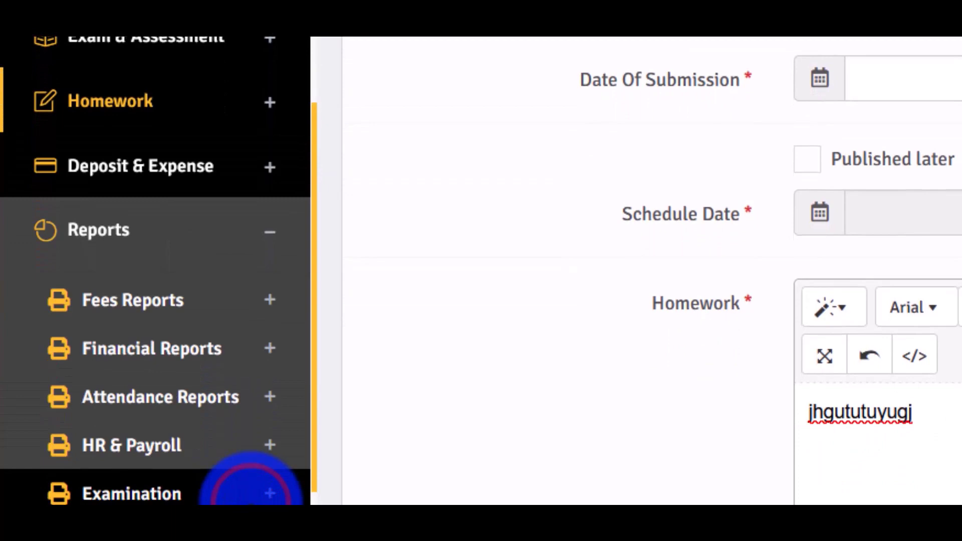
scroll(276, 326, "down", 2)
left_click(269, 199)
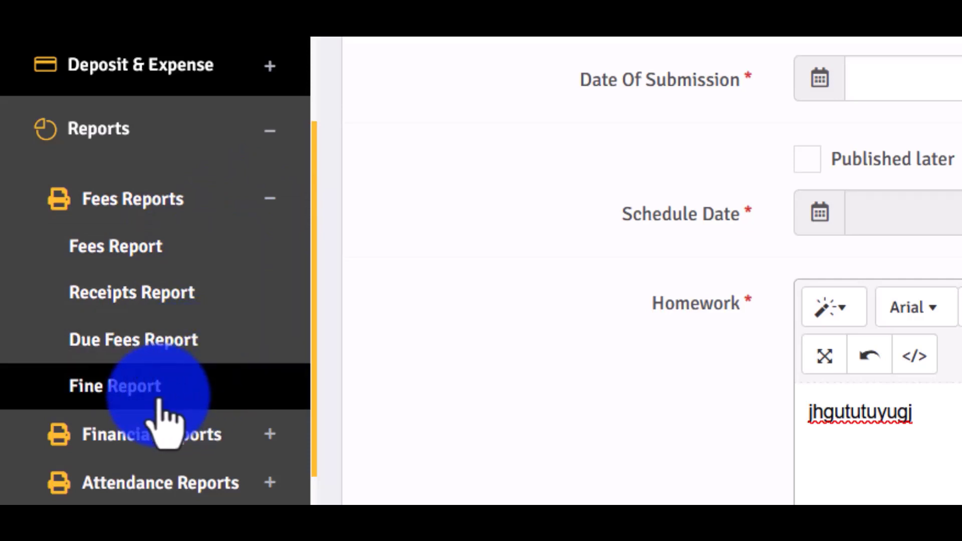
left_click(226, 434)
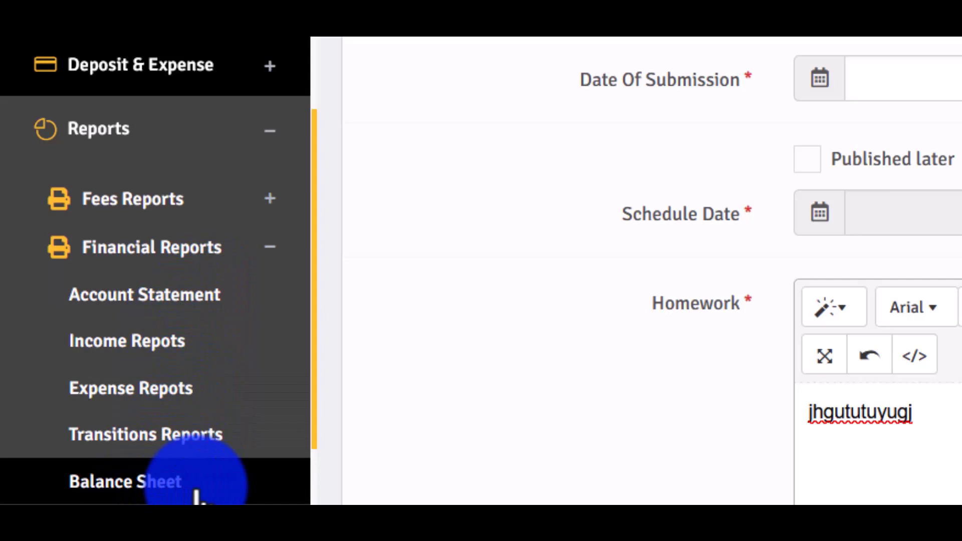
left_click(223, 474)
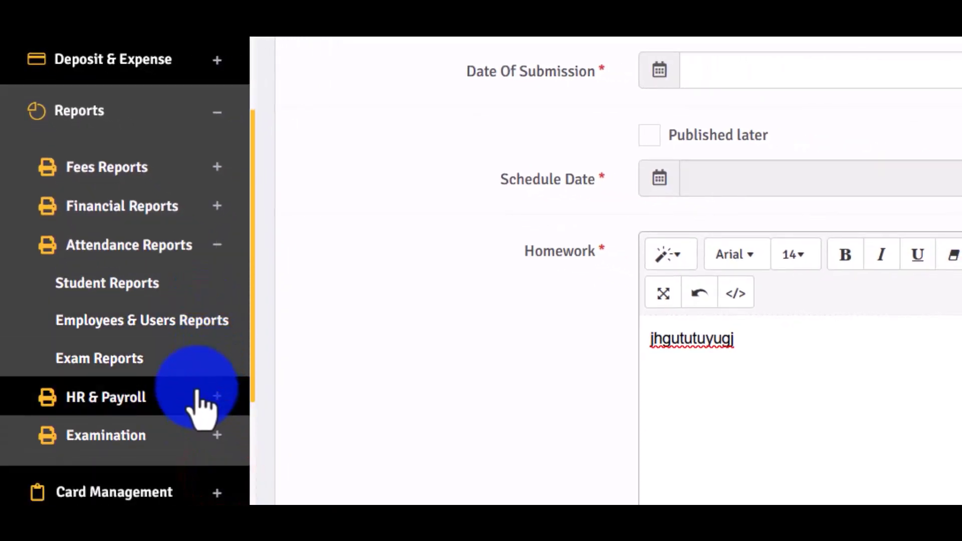
Step: Browse the HR & Payroll and examination report groups and open Report Card
left_click(122, 359)
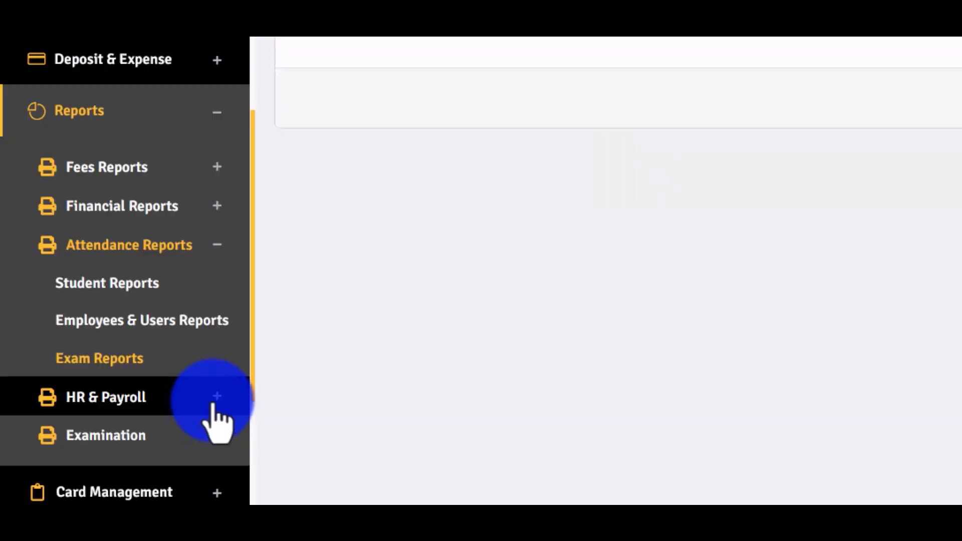
left_click(216, 398)
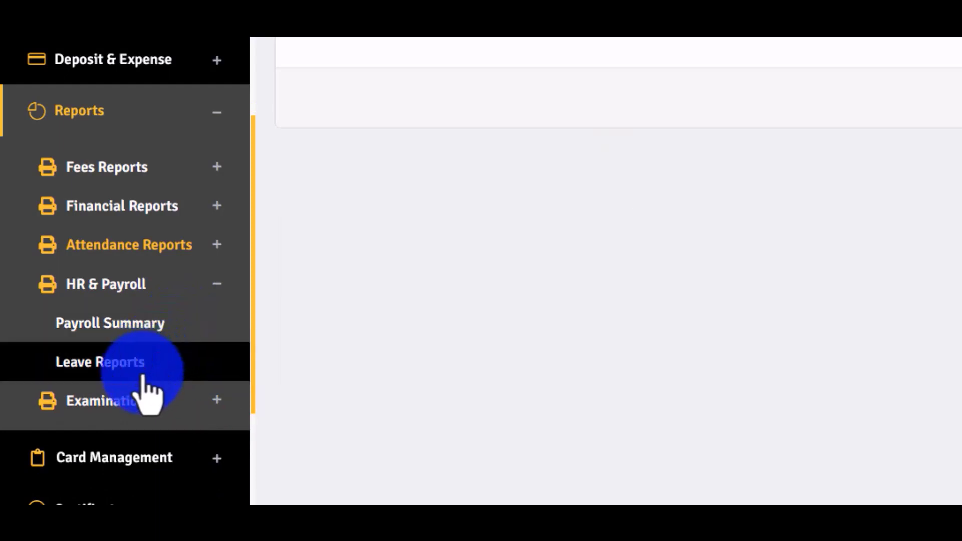
left_click(206, 399)
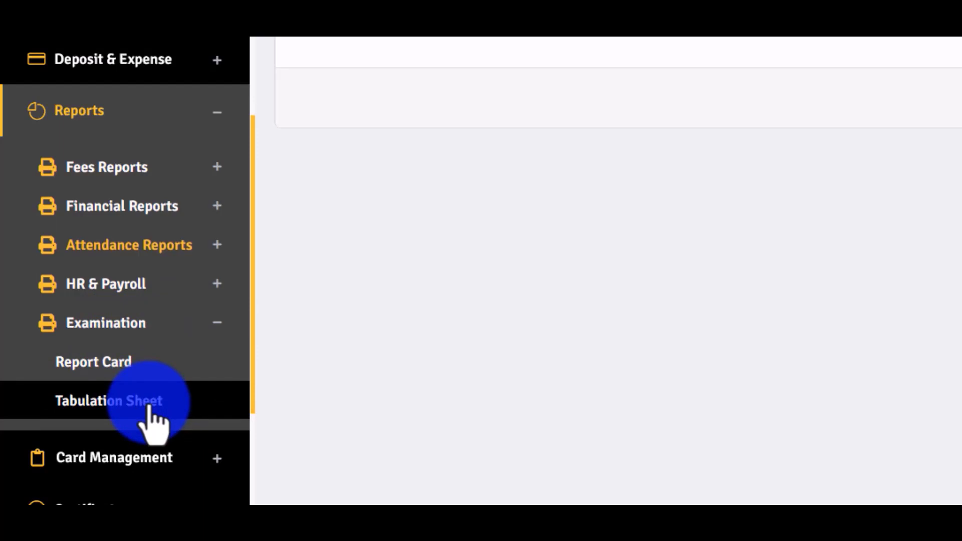
left_click(100, 363)
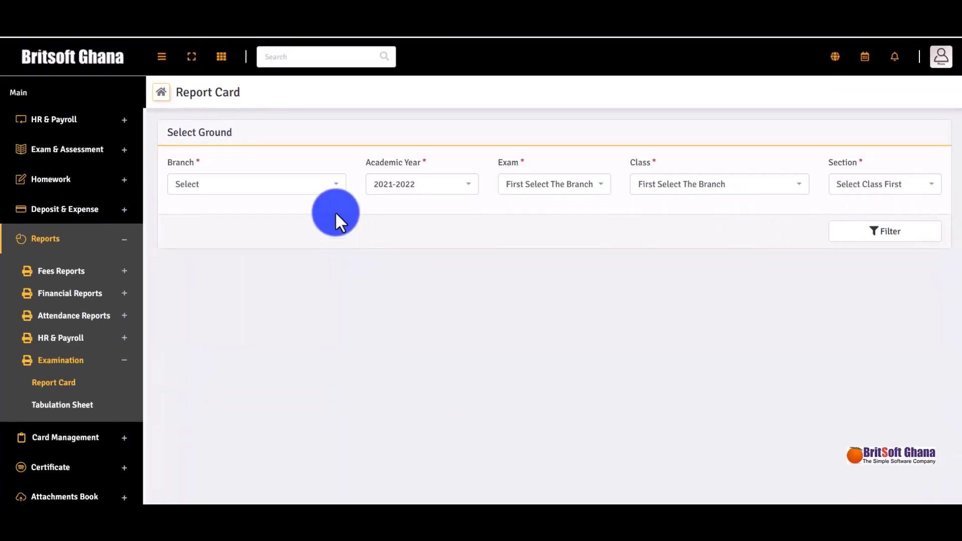
Step: Generate the First Terms Exams report card for an Accra Creche A student (192/300, 64.00%)
left_click(306, 183)
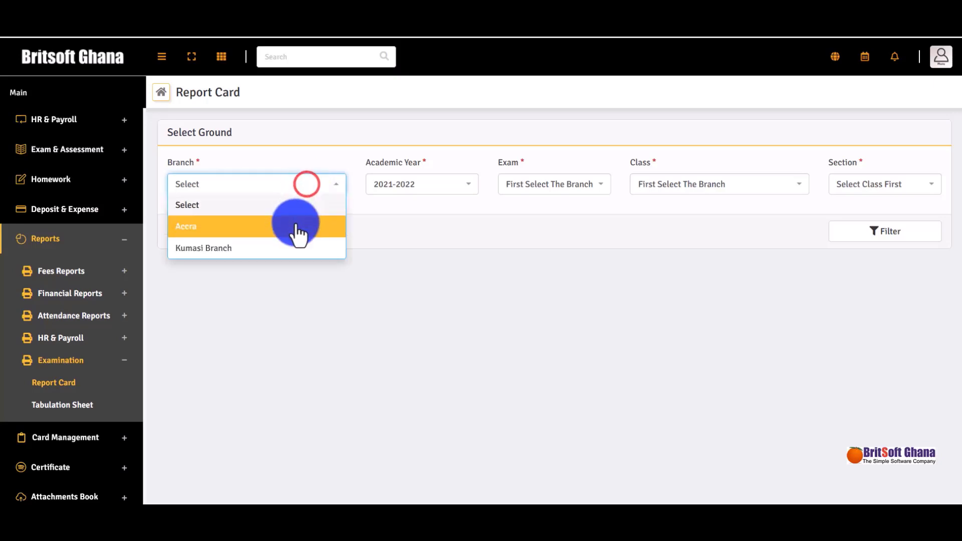
left_click(297, 223)
left_click(551, 189)
left_click(554, 231)
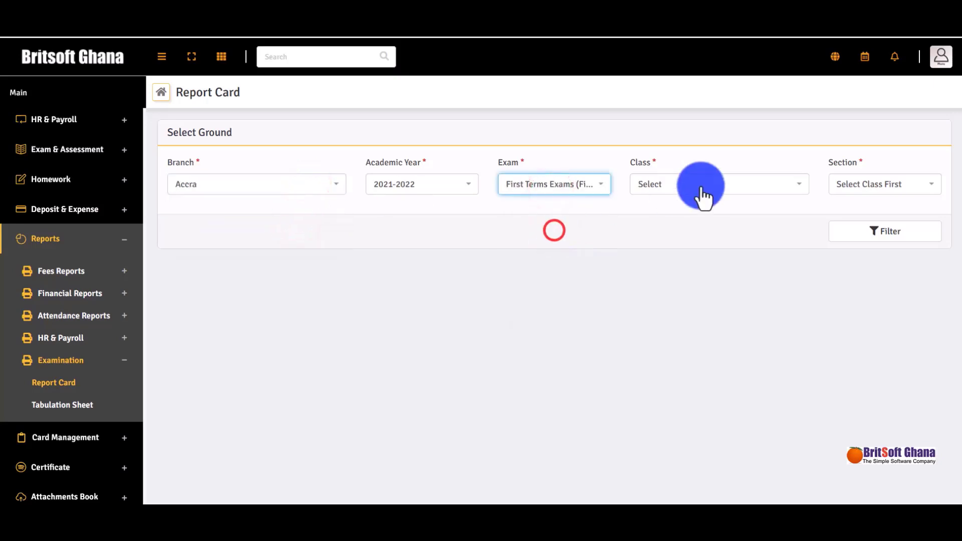
left_click(700, 185)
left_click(703, 226)
left_click(850, 184)
left_click(856, 226)
left_click(858, 231)
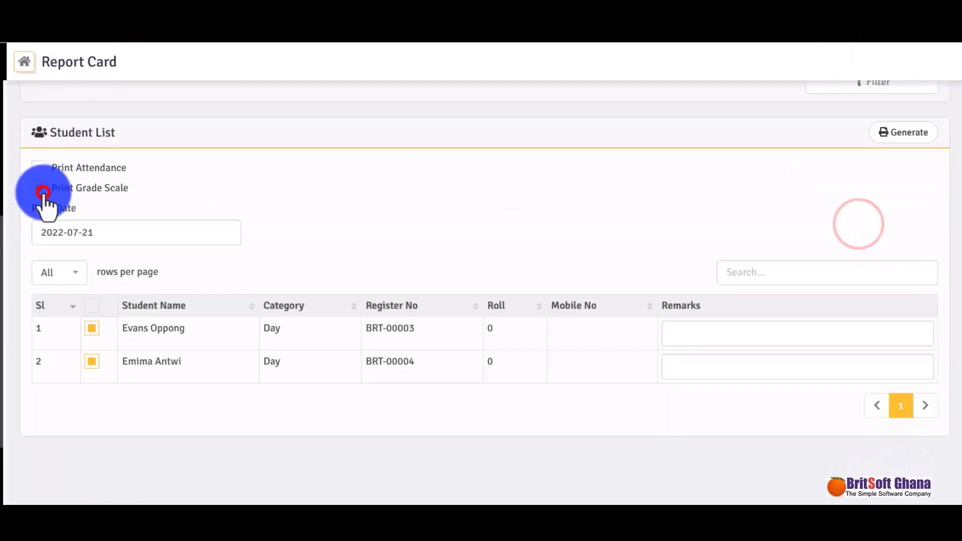
left_click(44, 193)
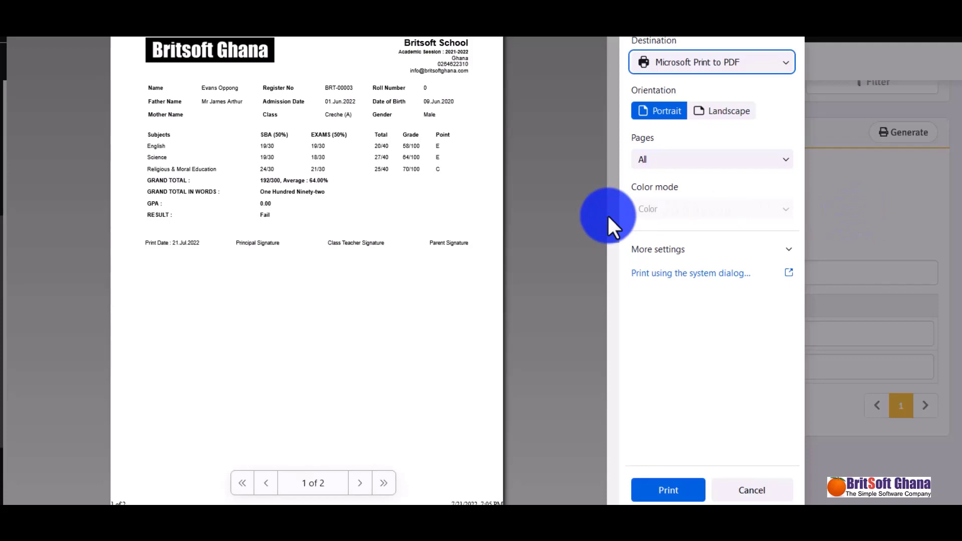
Step: Scroll the report card print preview and cancel it without printing
left_click(607, 164)
left_click_drag(607, 163, 604, 104)
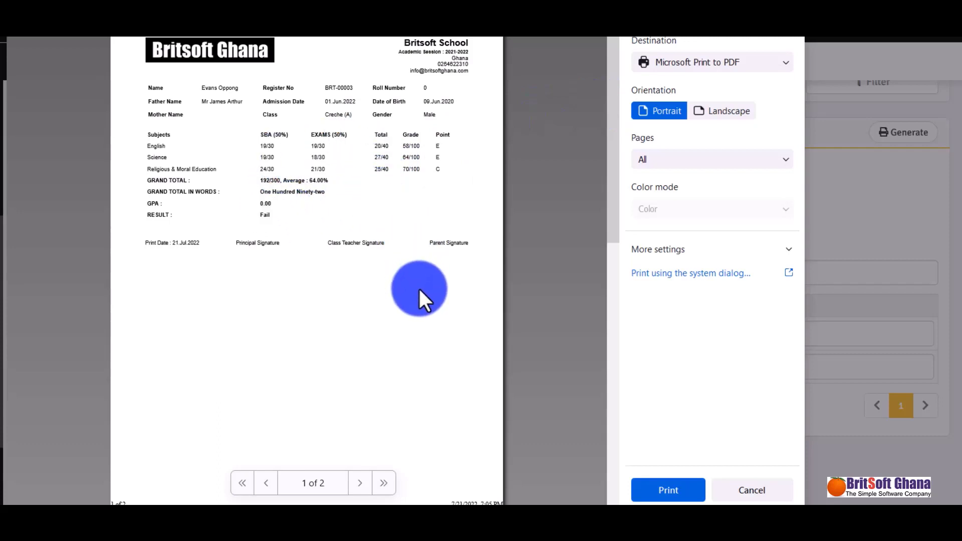
left_click(752, 490)
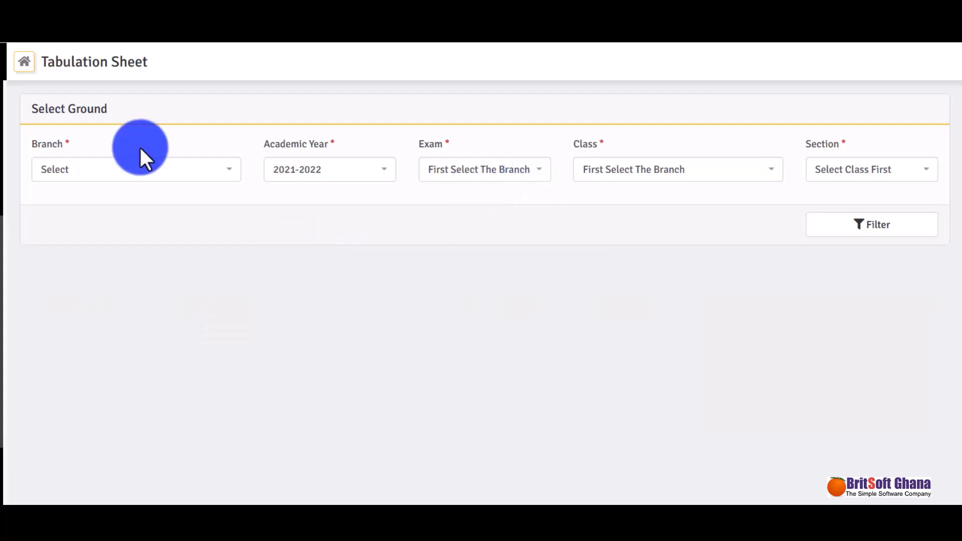
Step: Filter the Tabulation Sheet to Accra, First Terms Exams, Creche, section A
left_click(137, 174)
left_click(128, 220)
left_click(518, 173)
left_click(518, 223)
left_click(678, 170)
left_click(682, 218)
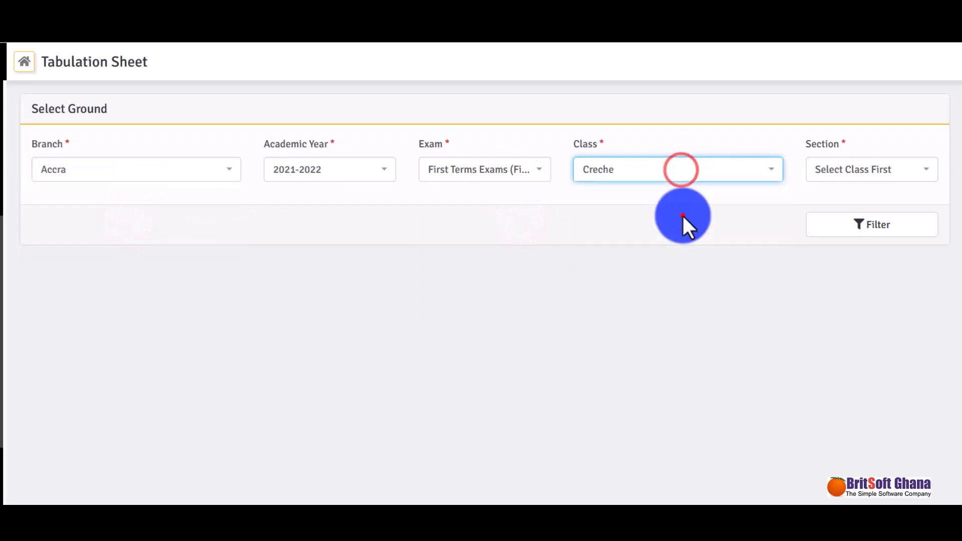
left_click(850, 178)
left_click(850, 210)
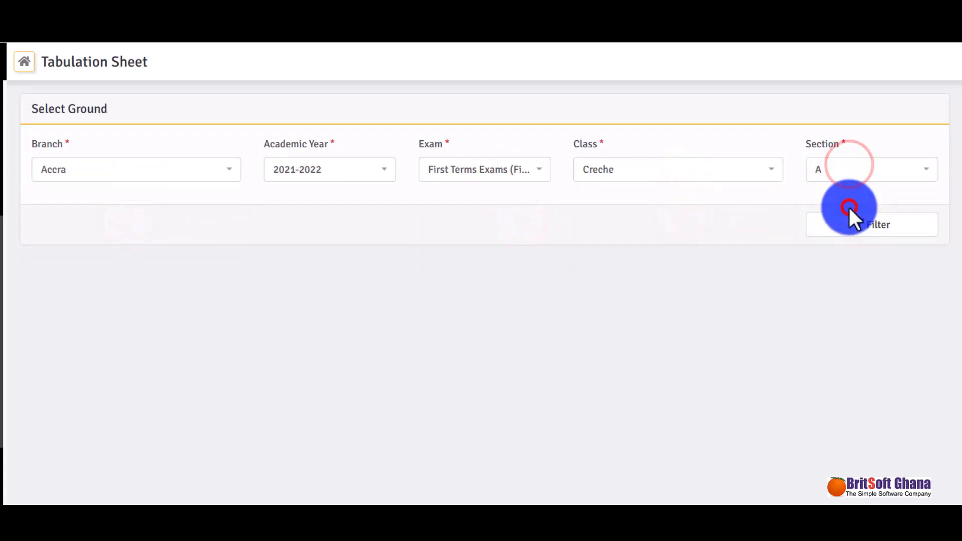
left_click(858, 225)
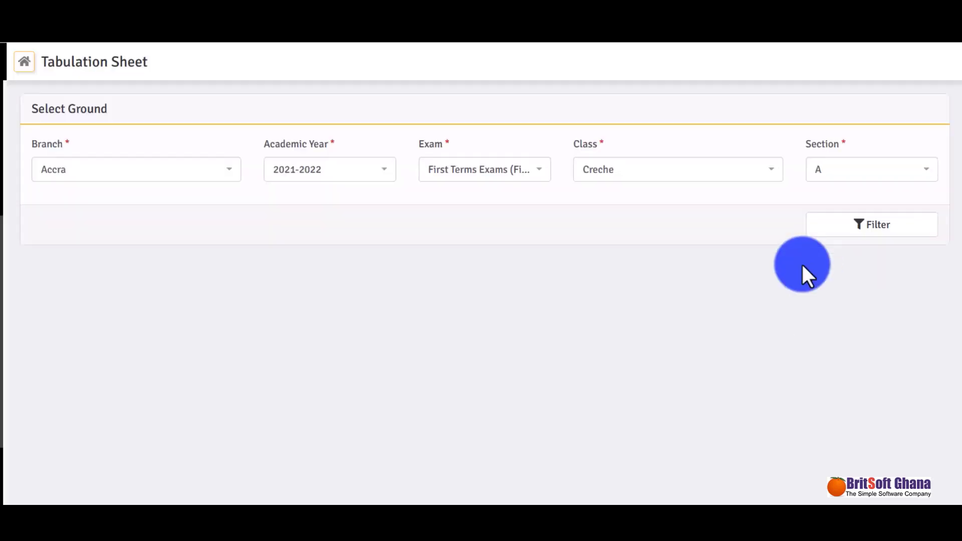
Step: Scroll through the three students' totals: 202/300, 192/300 and 0/0
scroll(718, 311, "down", 1)
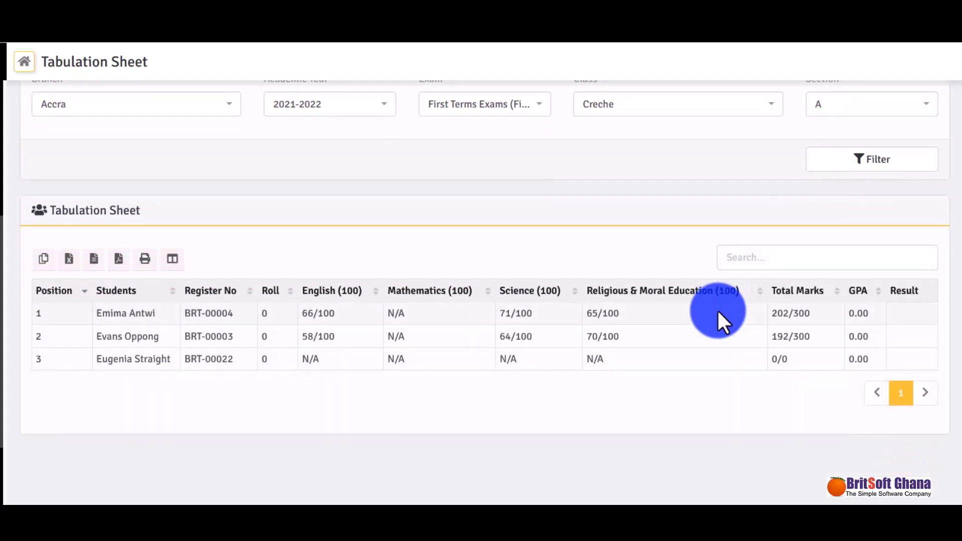
scroll(723, 354, "down", 1)
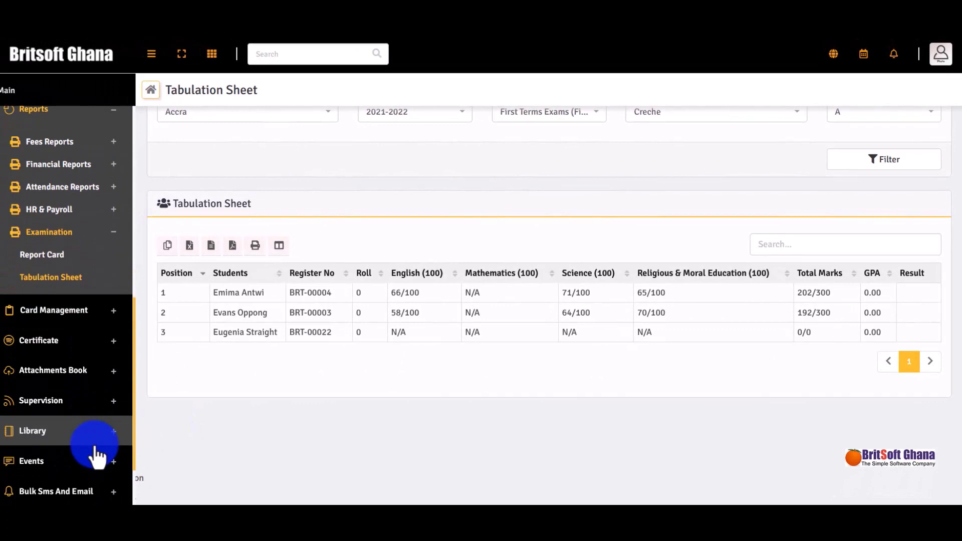
scroll(95, 454, "down", 2)
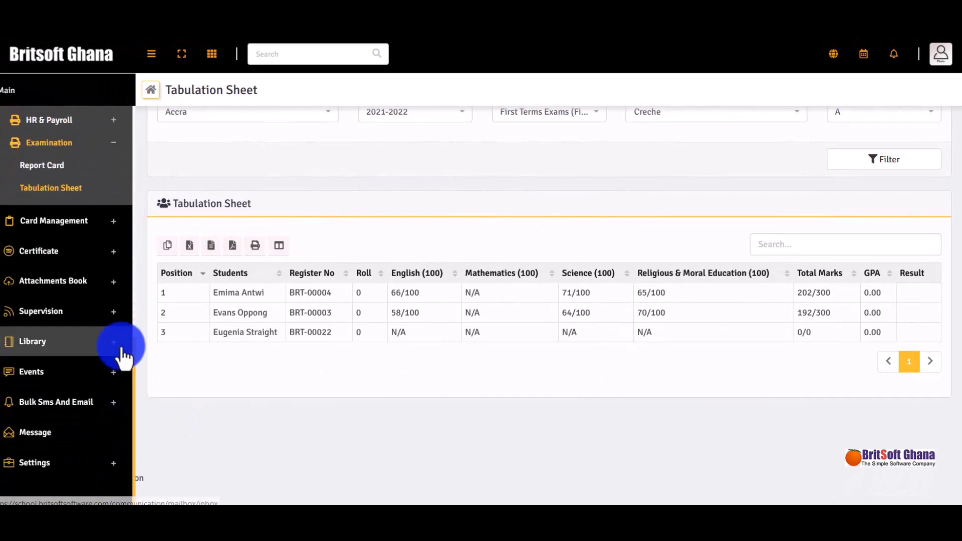
left_click(93, 462)
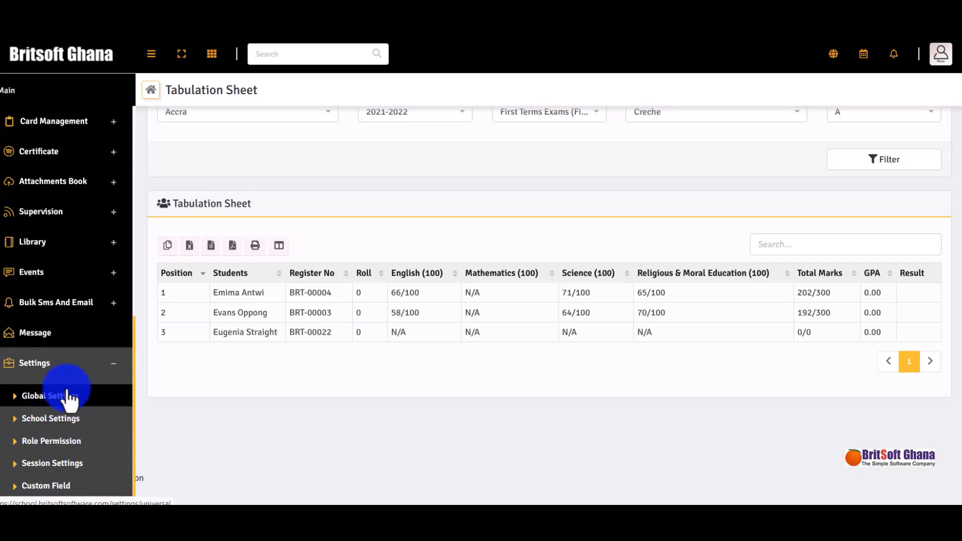
Step: Open Role Permission to list the Admin, Teacher, Accountant and Librarian roles
left_click(61, 442)
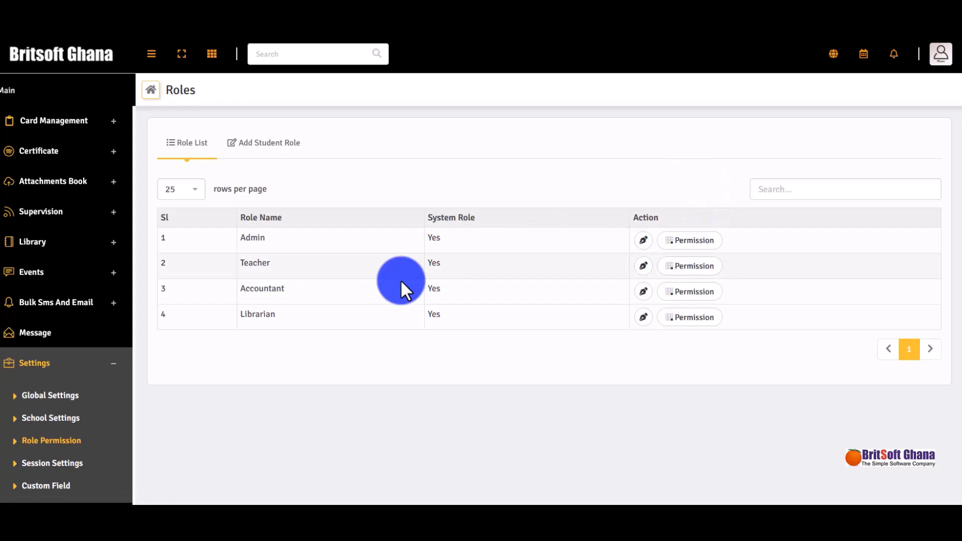
left_click(683, 265)
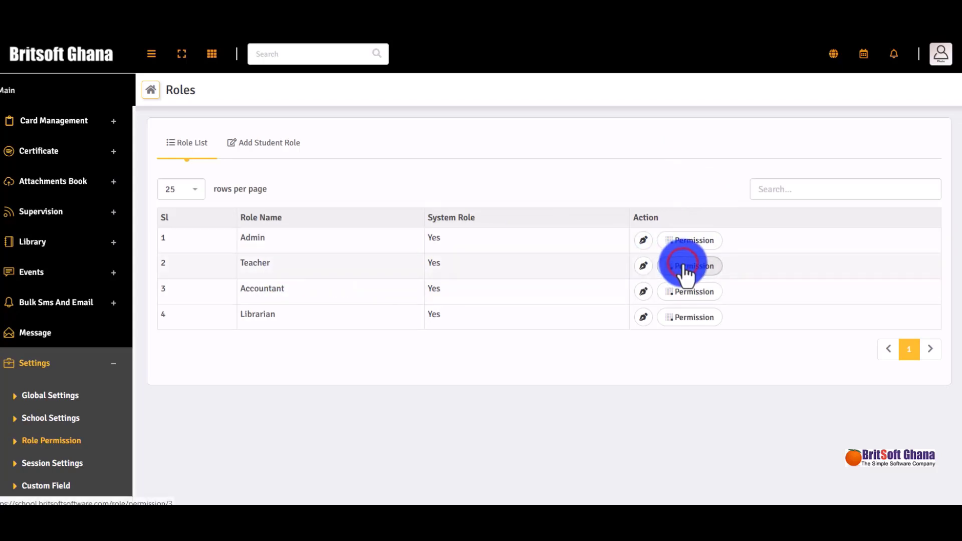
Step: Scroll through the Teacher role's view/add/edit/delete permission matrix
scroll(836, 269, "down", 1)
scroll(836, 269, "up", 1)
scroll(836, 269, "down", 1)
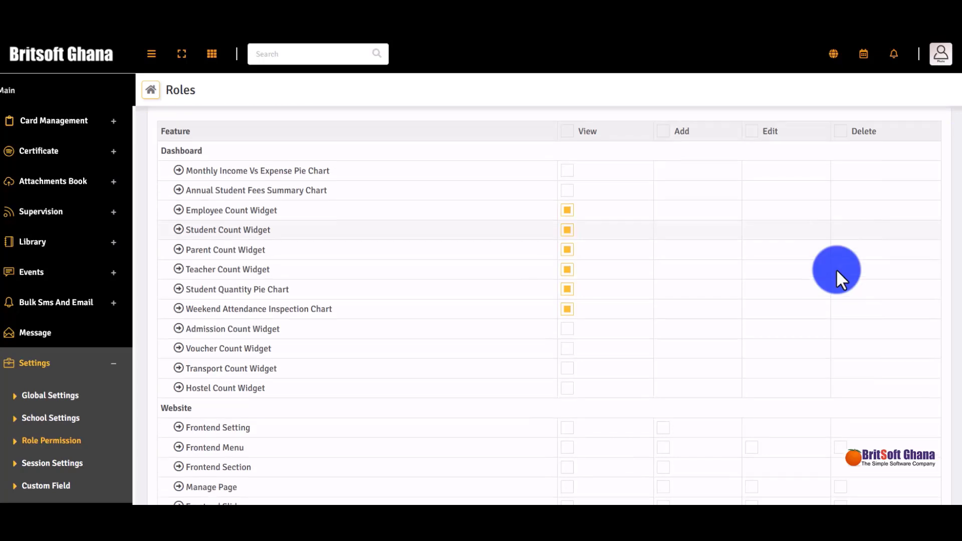
scroll(835, 269, "down", 1)
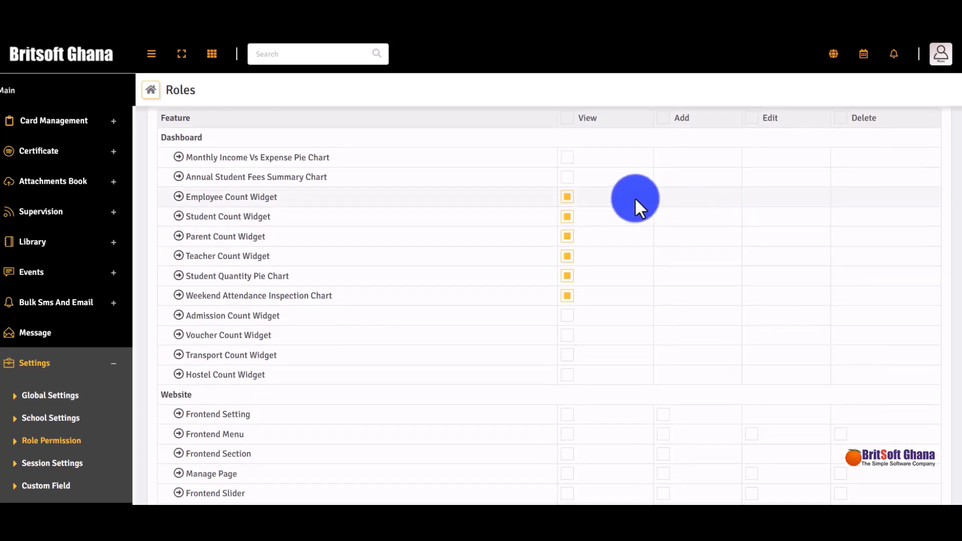
scroll(775, 314, "down", 15)
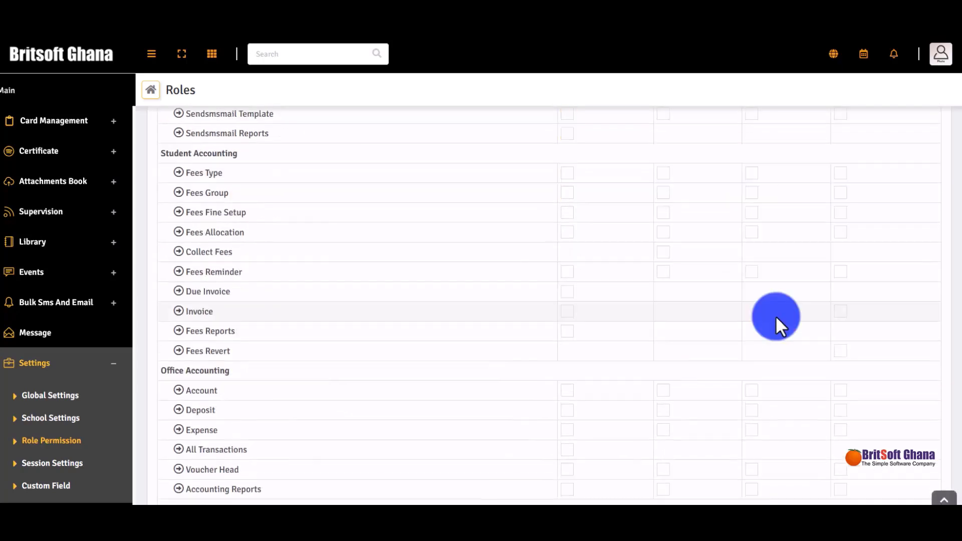
left_click(112, 370)
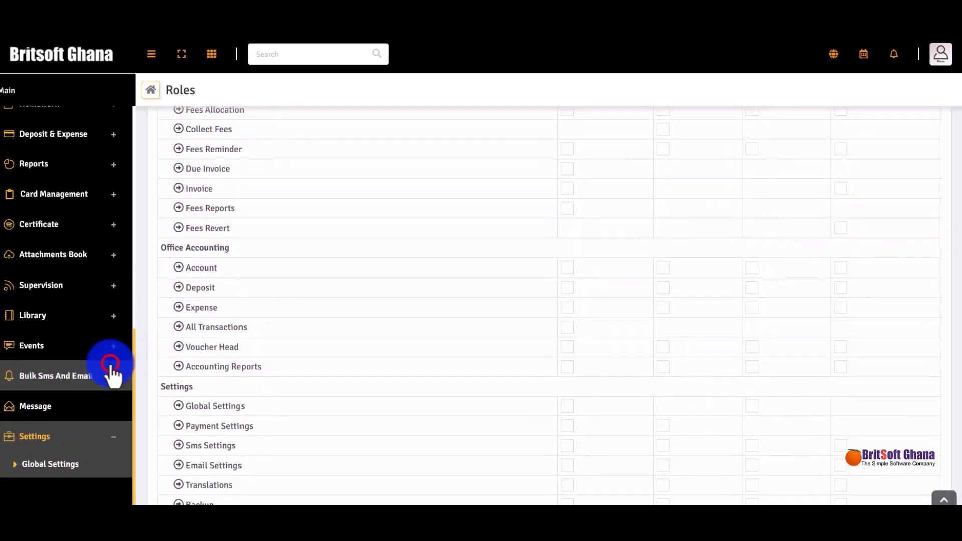
left_click(111, 468)
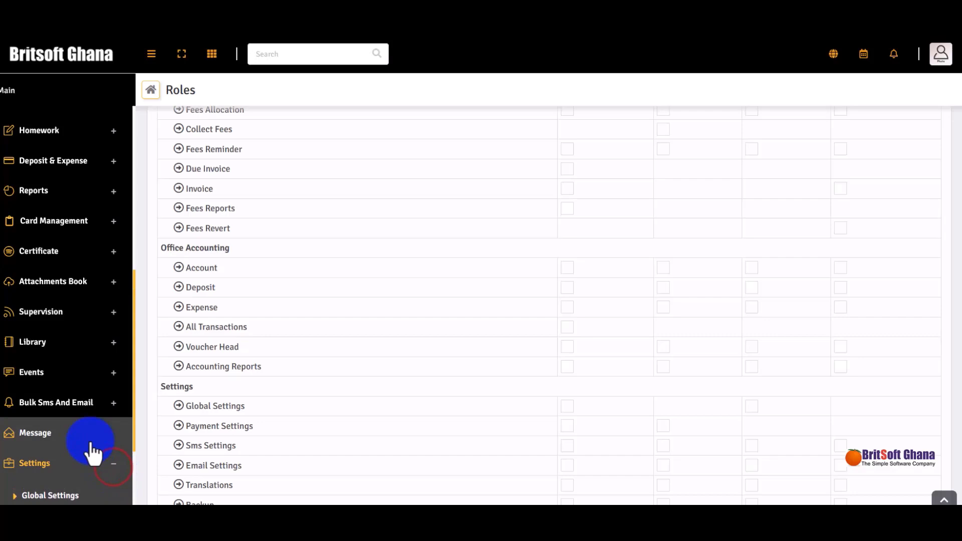
scroll(75, 451, "up", 5)
scroll(616, 243, "up", 6)
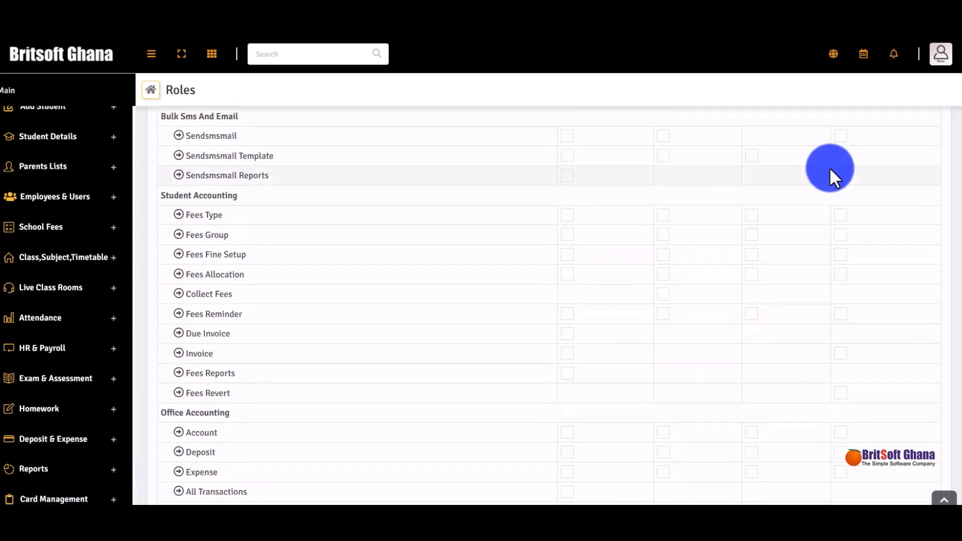
Step: Check the academic session list in the header, then close it
left_click(860, 56)
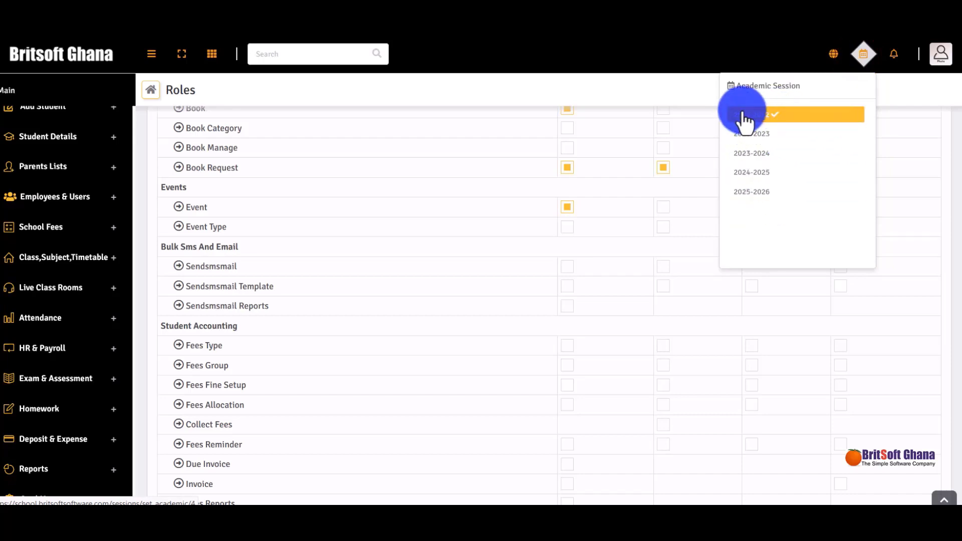
left_click(783, 59)
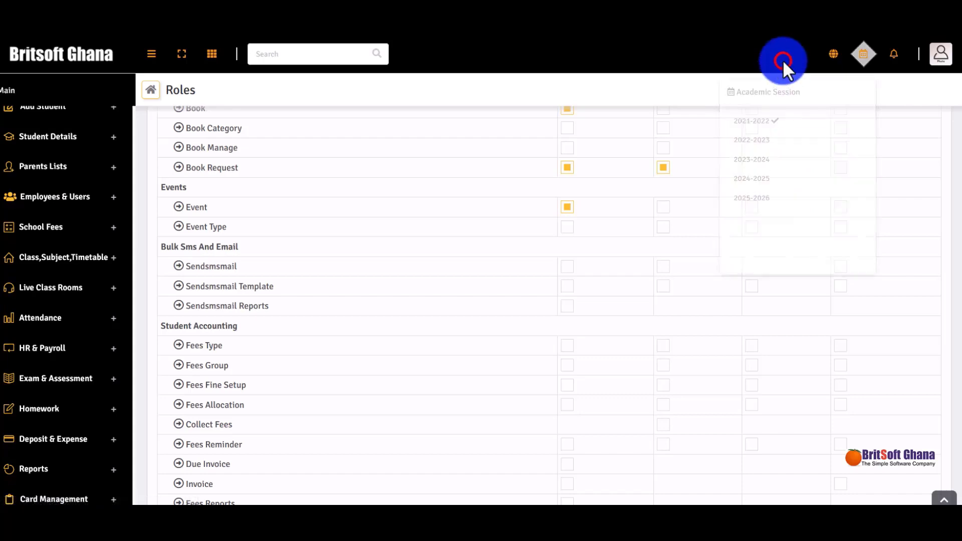
left_click(935, 60)
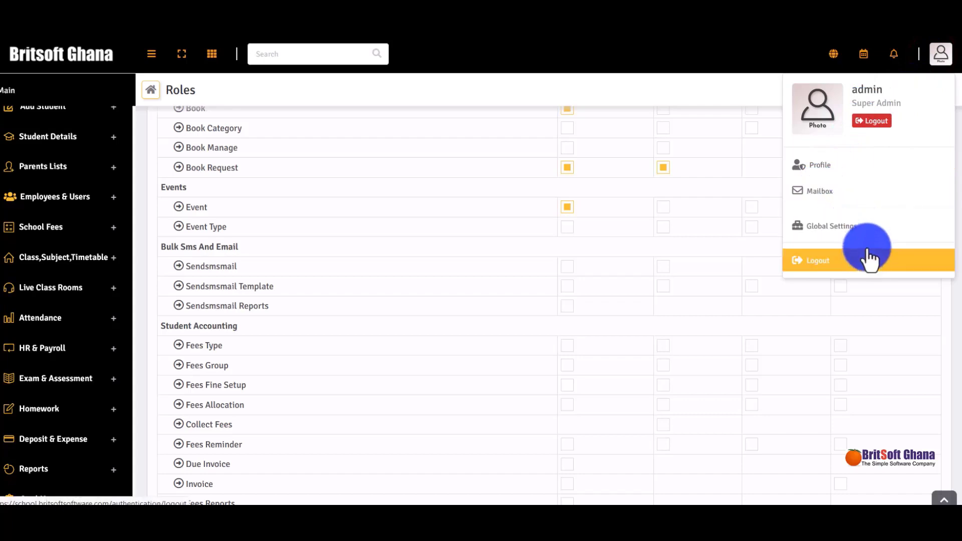
Step: Log out of the admin account
left_click(735, 63)
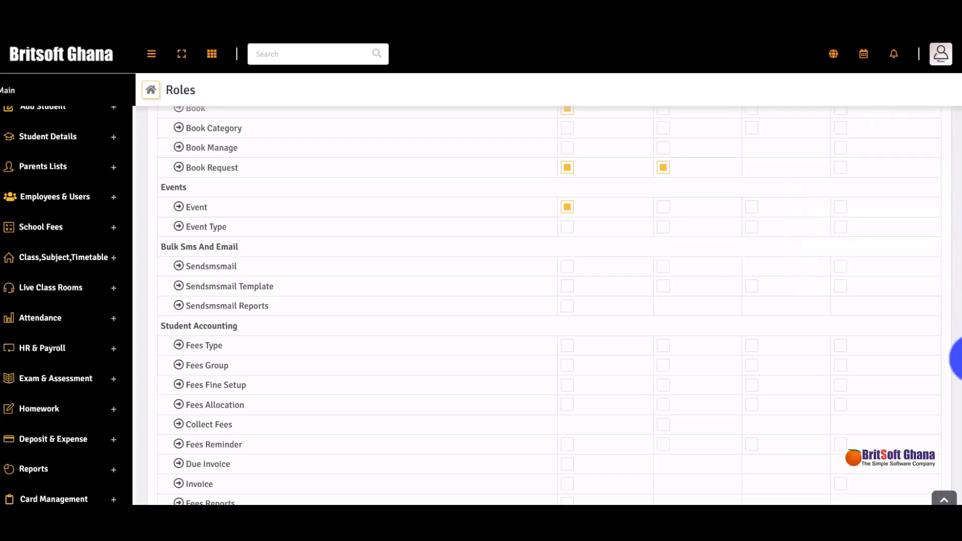
left_click_drag(958, 383, 956, 98)
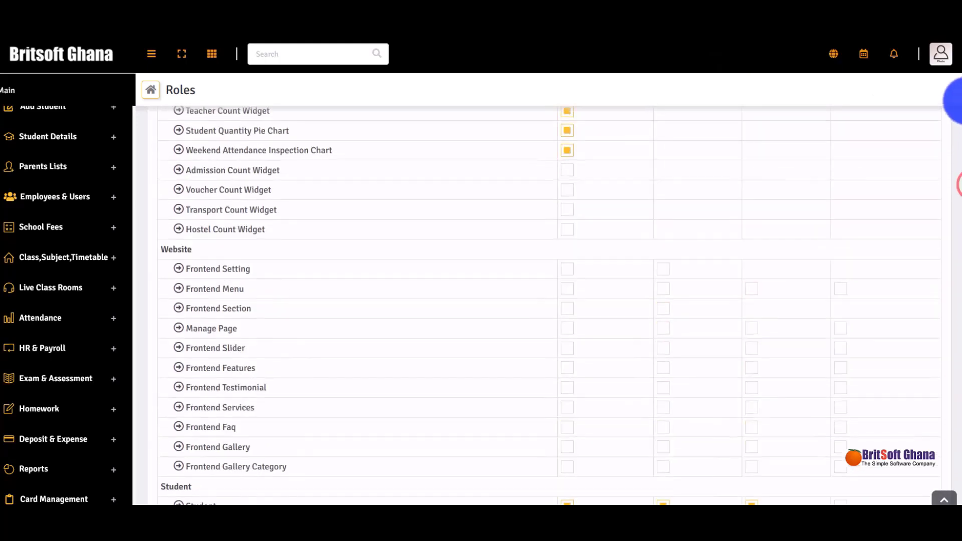
left_click(941, 64)
left_click(876, 258)
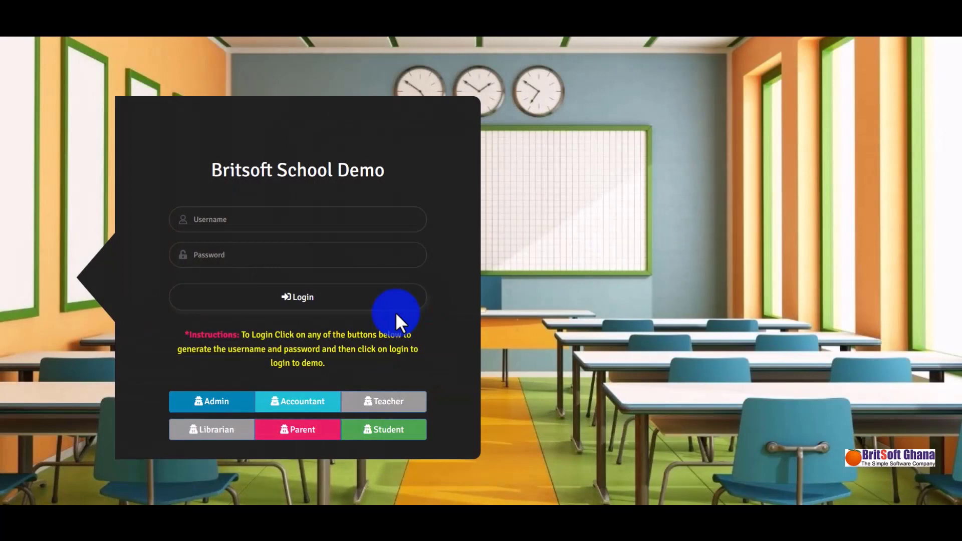
Step: Sign in as the demo Accountant, decline saving the login, then log out
left_click(307, 403)
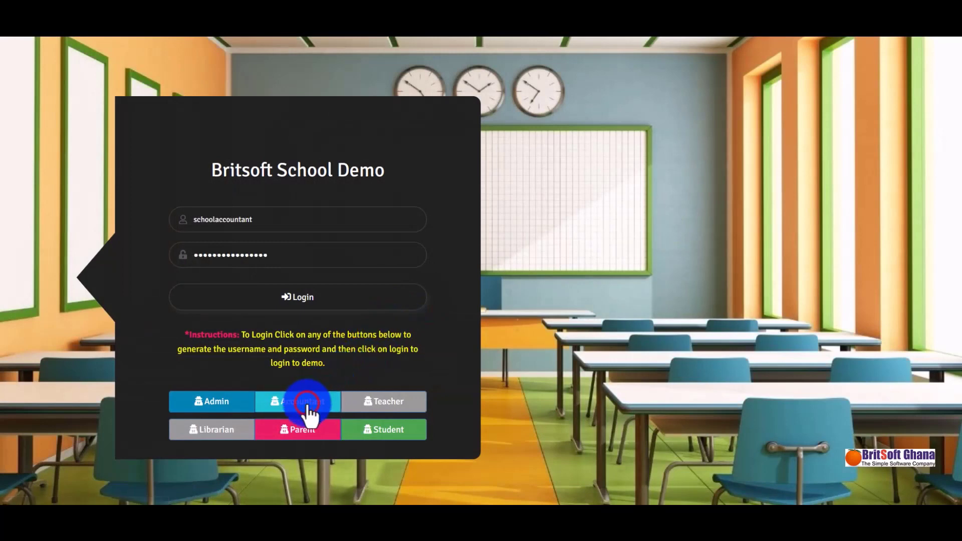
left_click(314, 290)
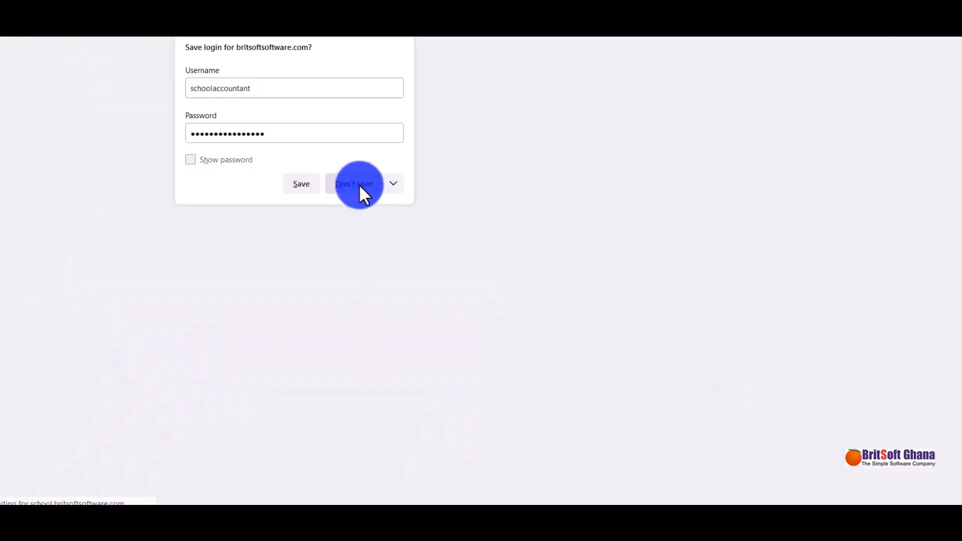
left_click(359, 185)
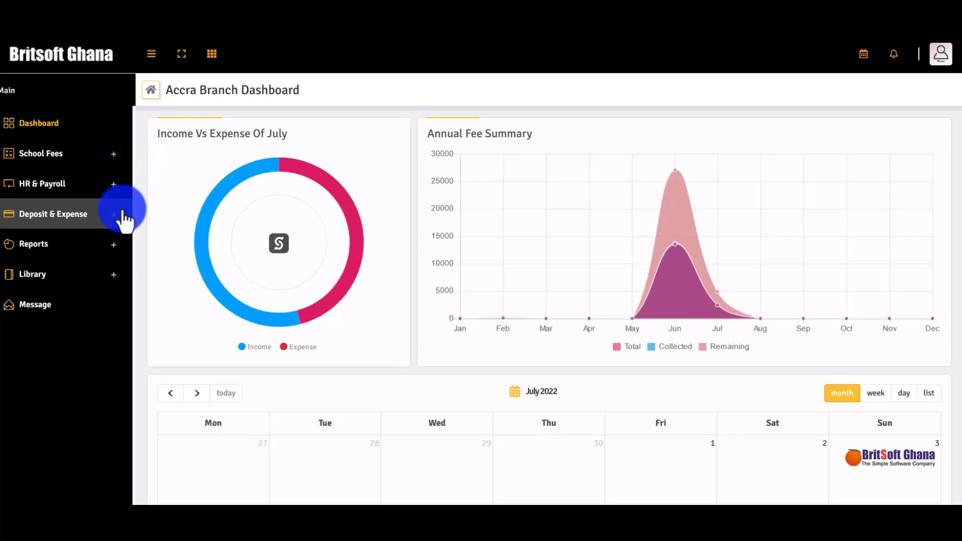
left_click(942, 54)
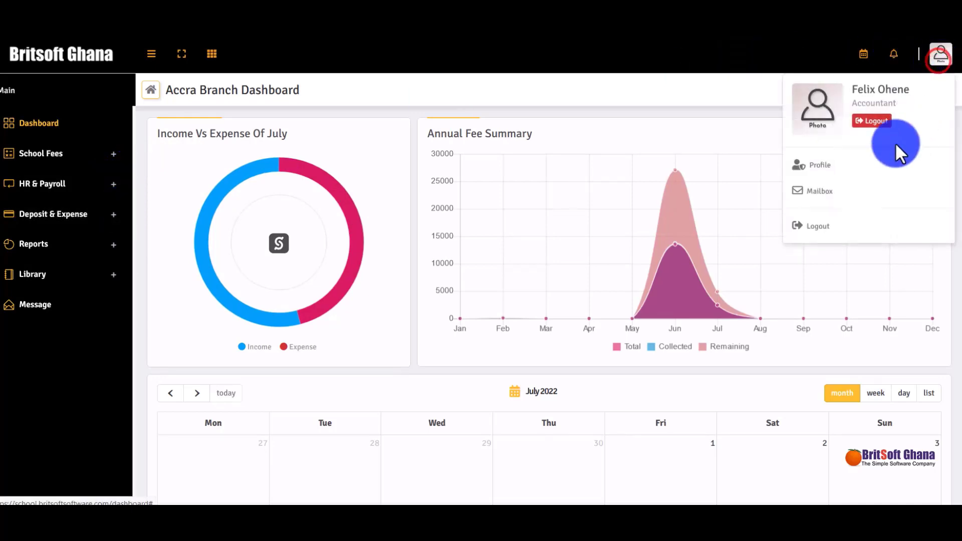
left_click(854, 232)
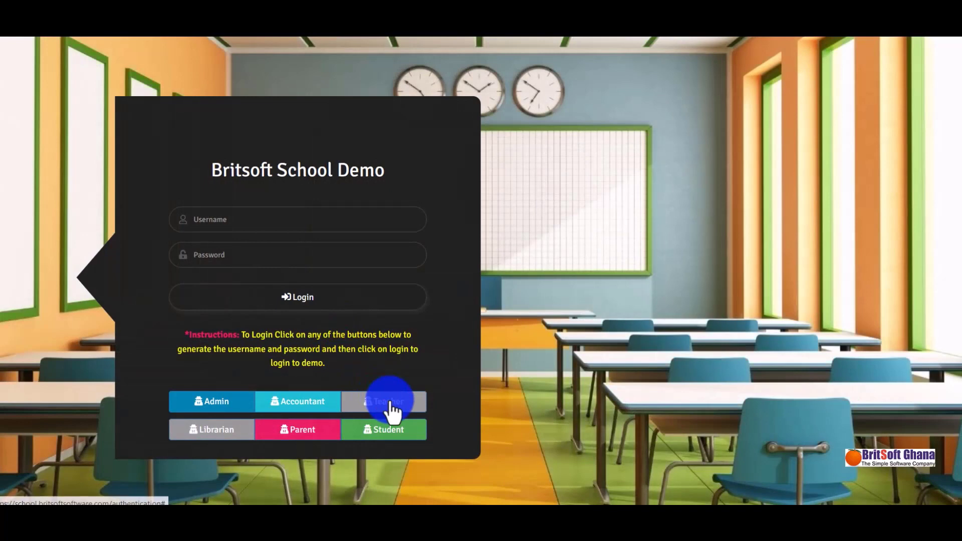
Step: Sign in as the demo teacher without saving the login, then log out
left_click(390, 401)
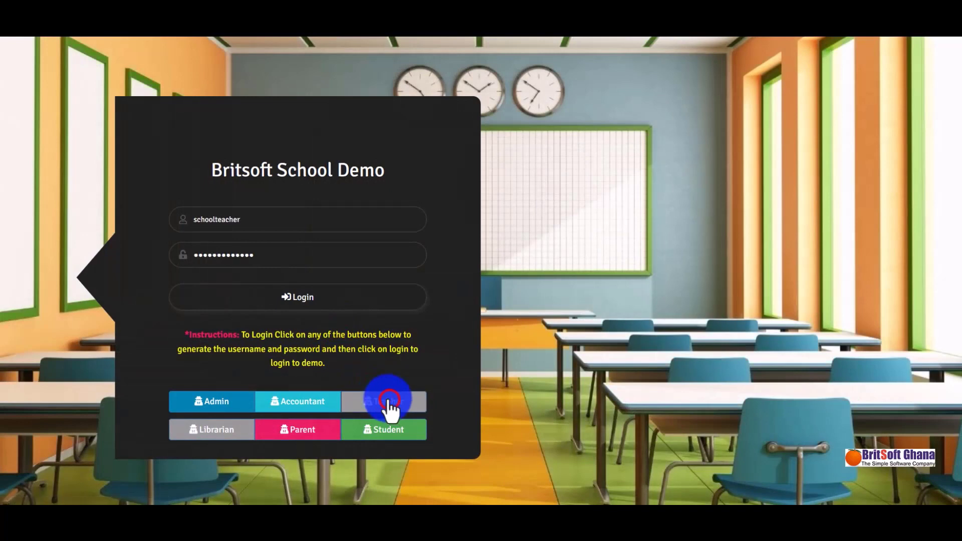
left_click(312, 304)
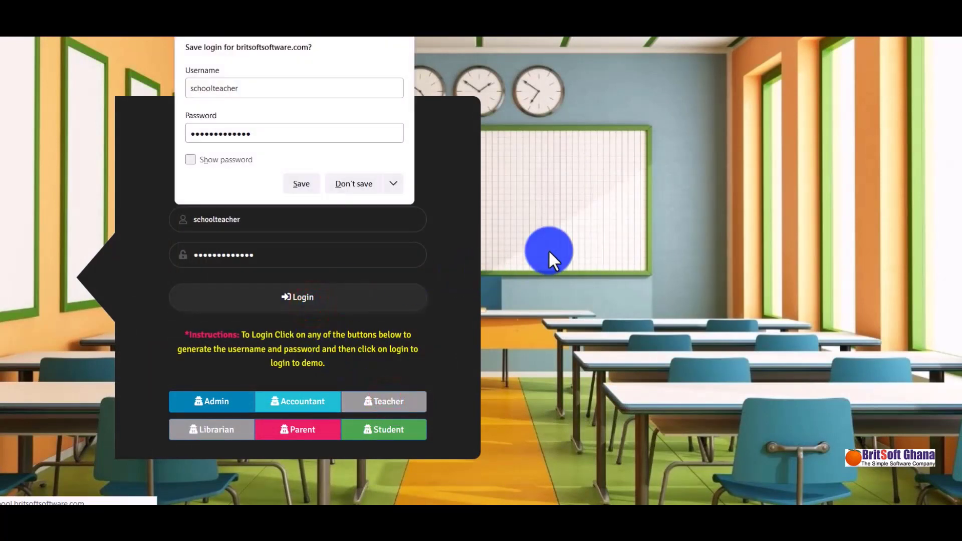
left_click(362, 183)
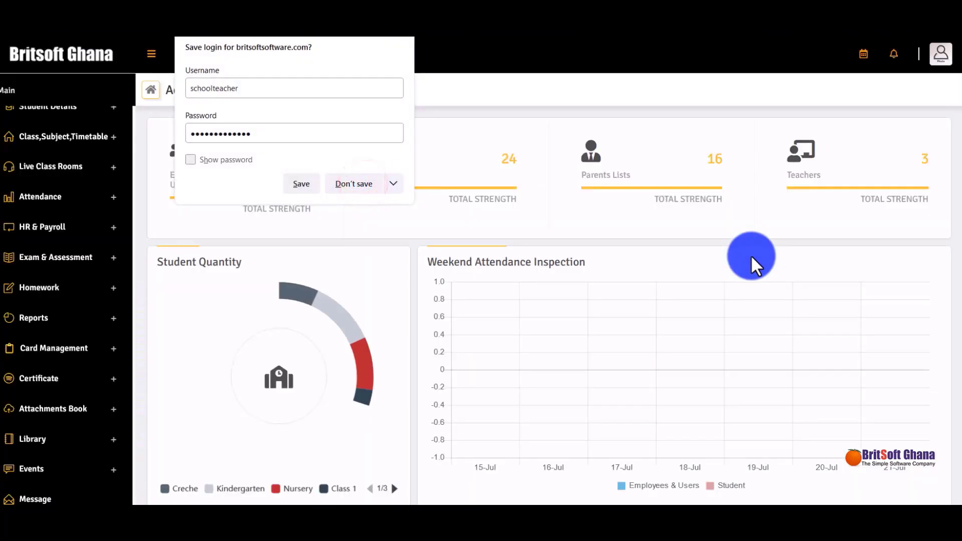
left_click(354, 188)
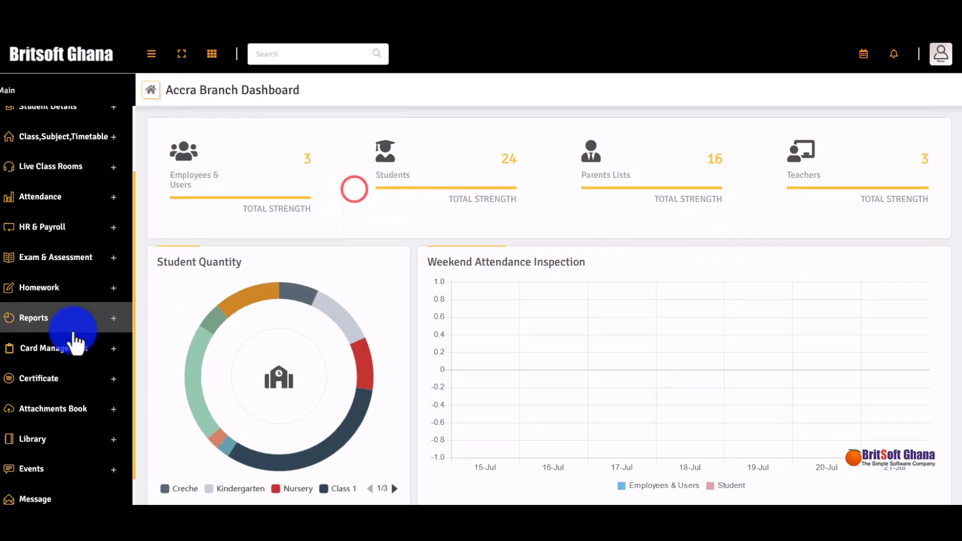
scroll(95, 440, "up", 2)
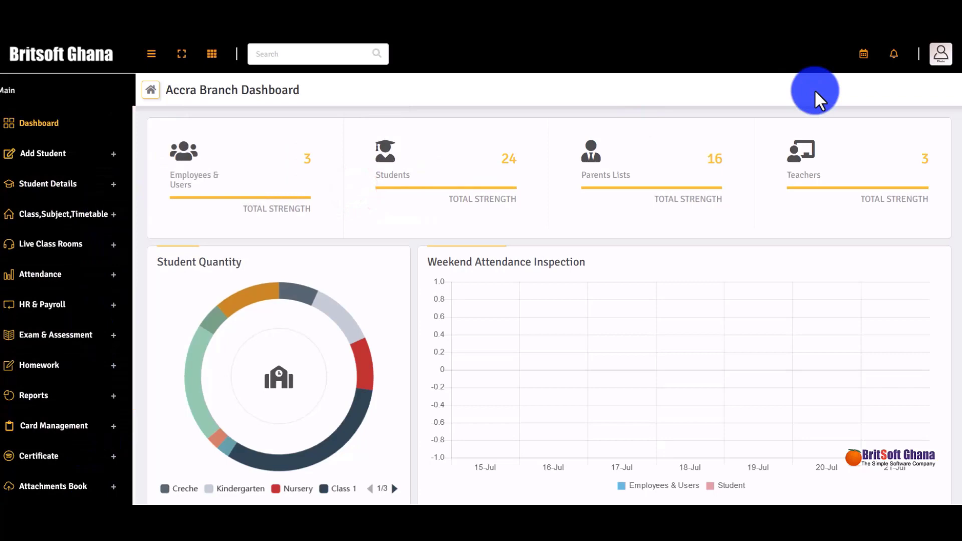
left_click(932, 52)
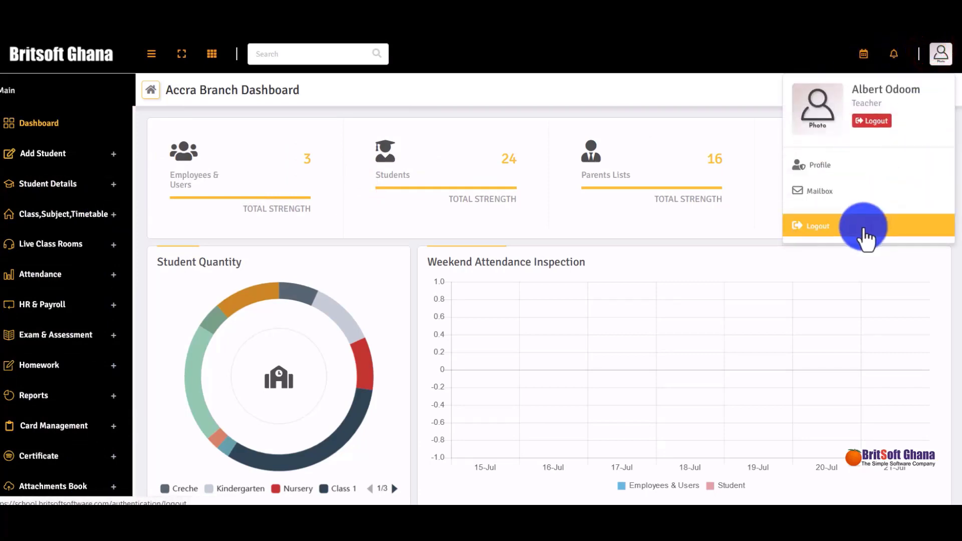
left_click(866, 235)
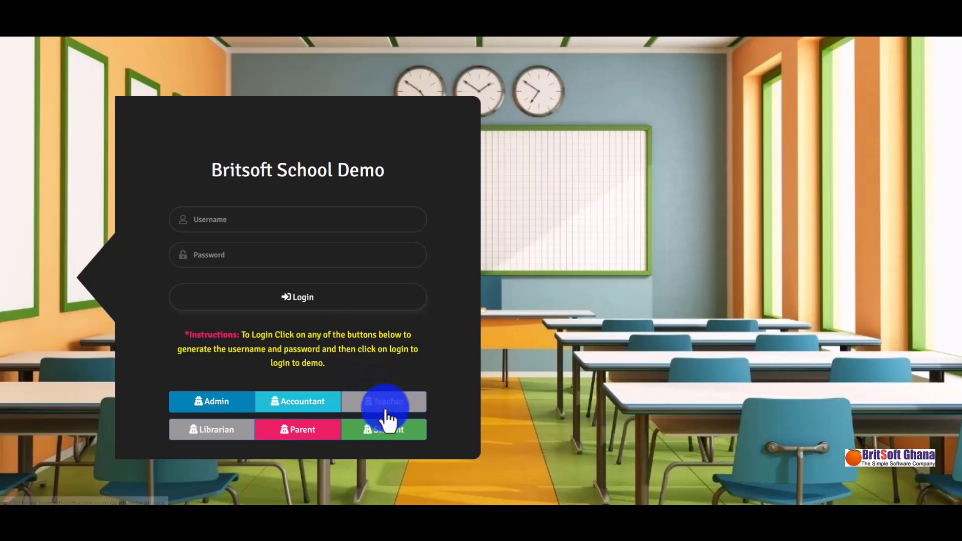
Step: Sign in as the demo librarian, view the 3-employee, 24-student dashboard, then log out
left_click(225, 436)
left_click(382, 300)
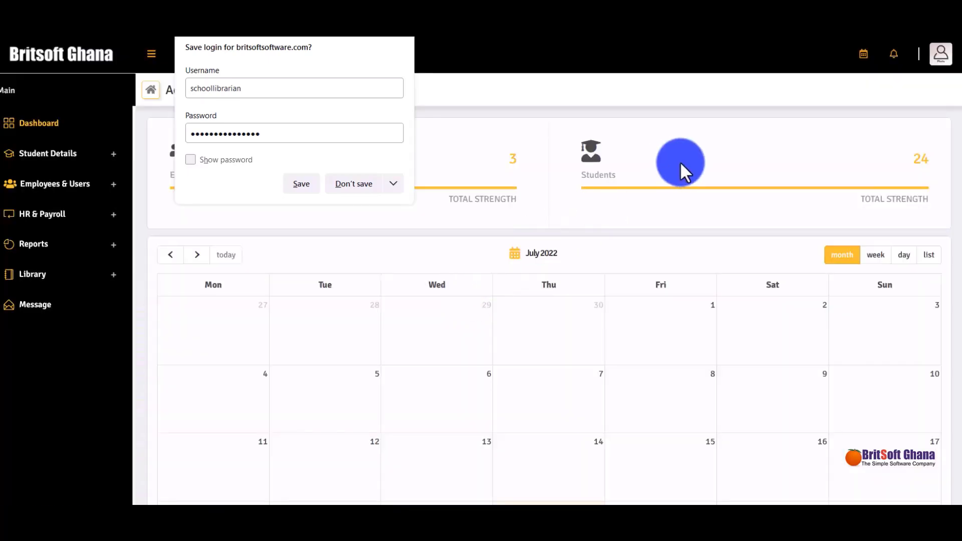
left_click(768, 145)
left_click(940, 54)
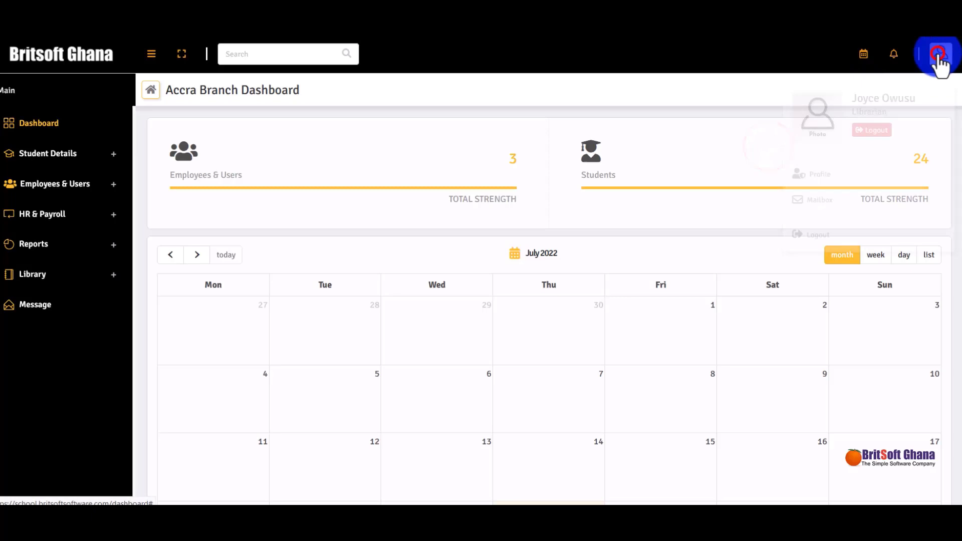
left_click(860, 232)
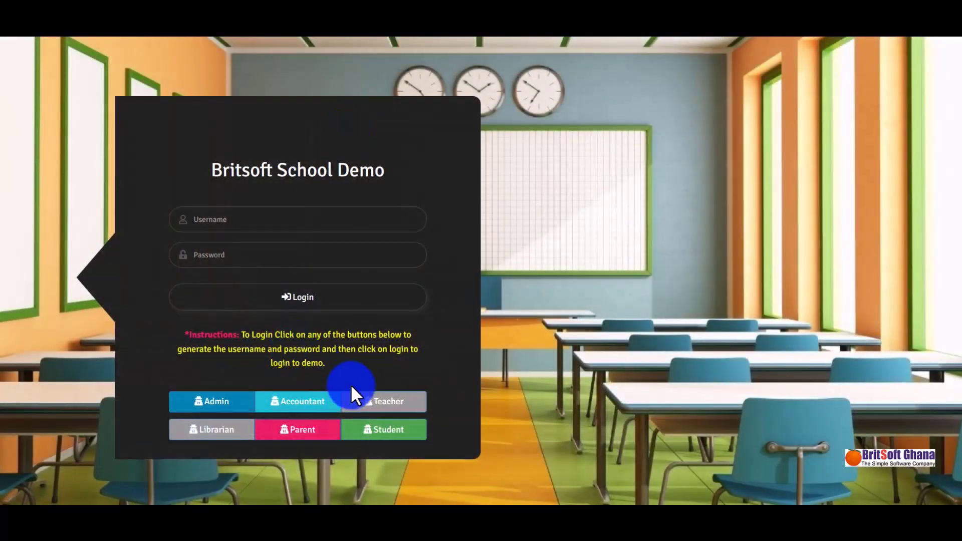
Step: Log in with the demo parent account, declining to save the login, and review the children
left_click(322, 429)
left_click(328, 303)
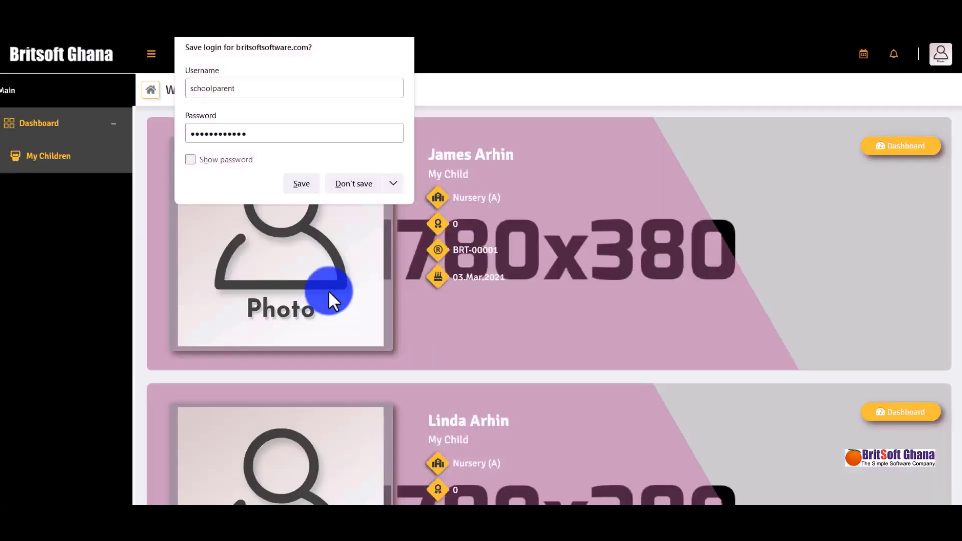
left_click(352, 183)
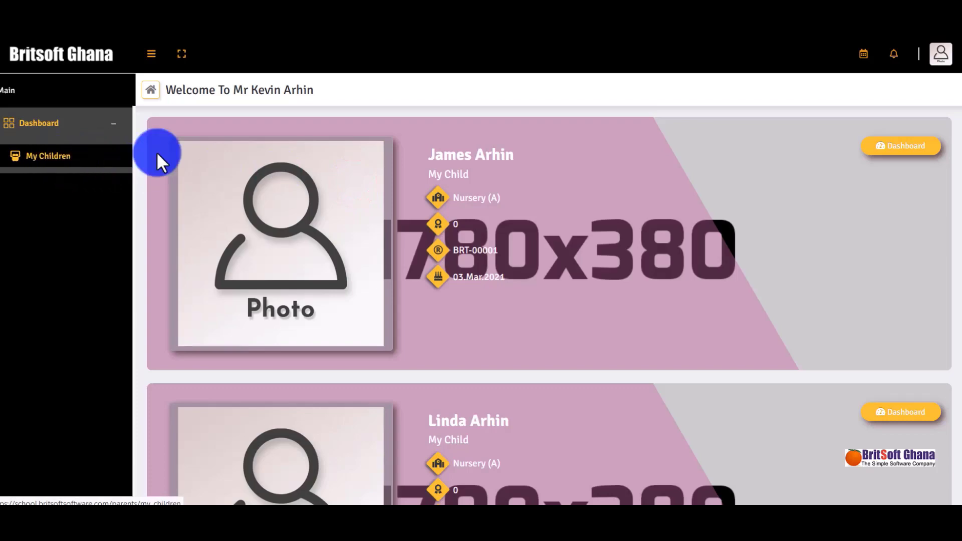
scroll(796, 264, "down", 2)
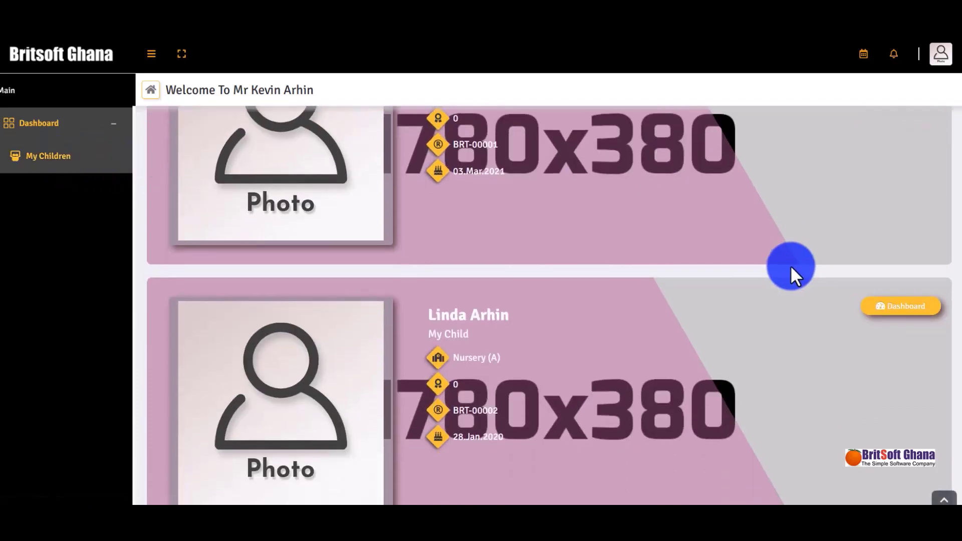
scroll(790, 271, "up", 2)
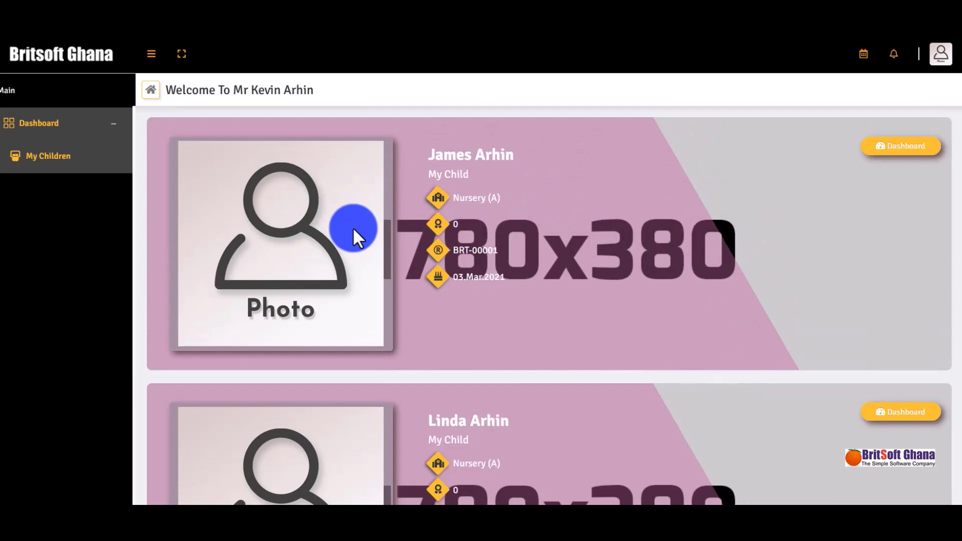
scroll(724, 252, "down", 4)
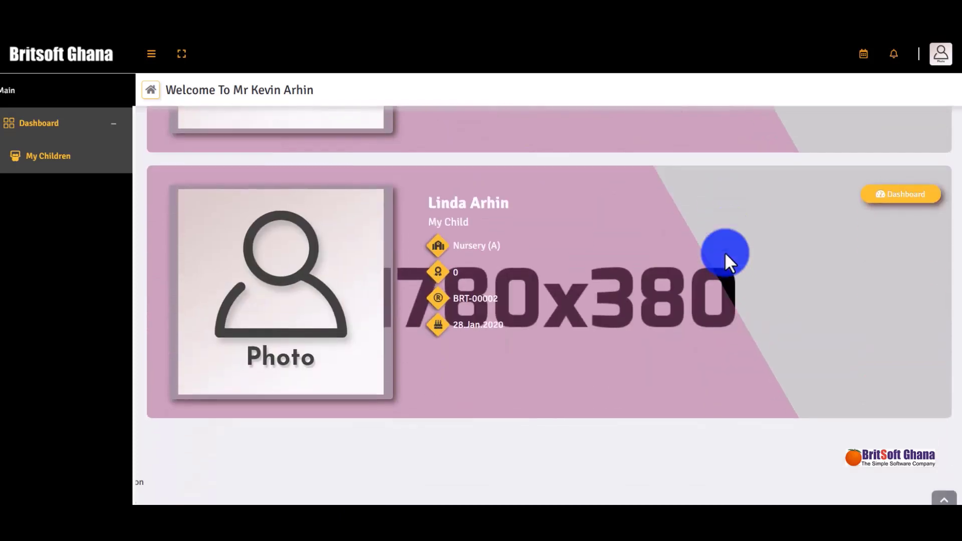
scroll(651, 225, "up", 4)
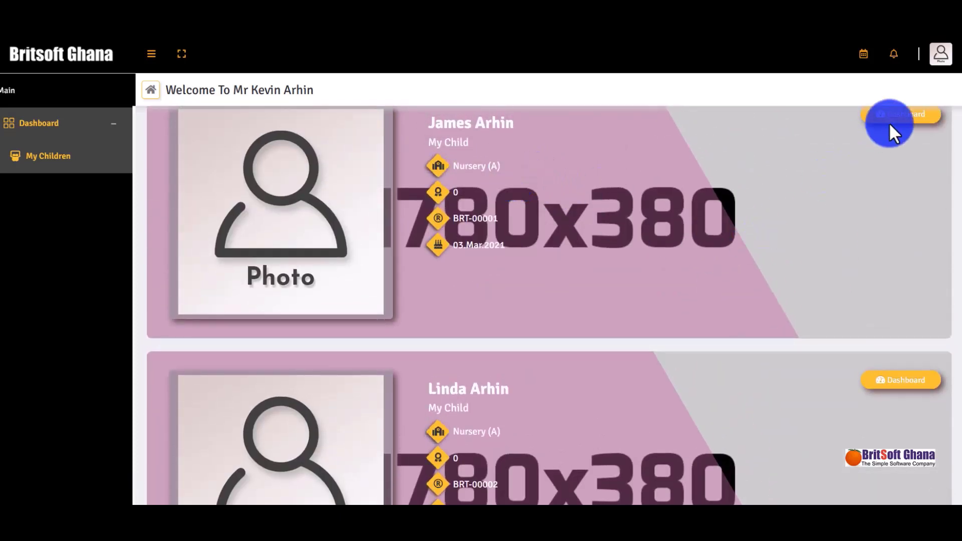
Step: Open the first child's dashboard and scroll through its annual fee summary
left_click(902, 116)
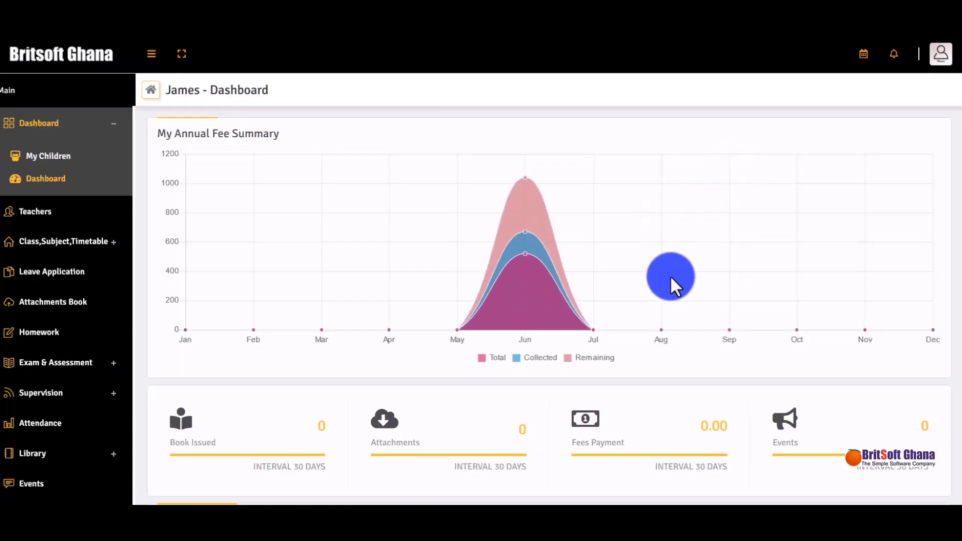
scroll(351, 258, "down", 2)
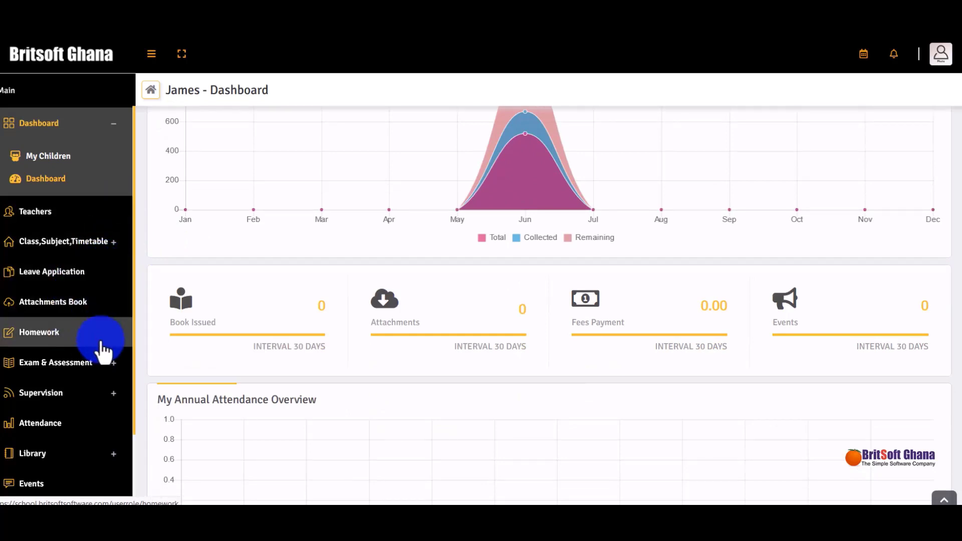
scroll(103, 351, "down", 1)
scroll(103, 351, "down", 1)
scroll(103, 351, "up", 2)
scroll(102, 350, "down", 1)
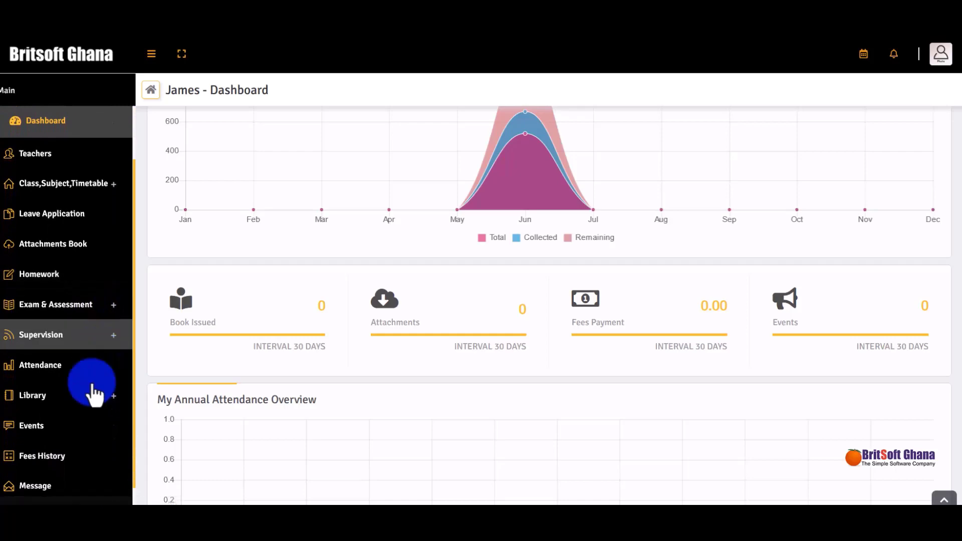
Step: Review the child's fee invoice in Fees History
left_click(70, 451)
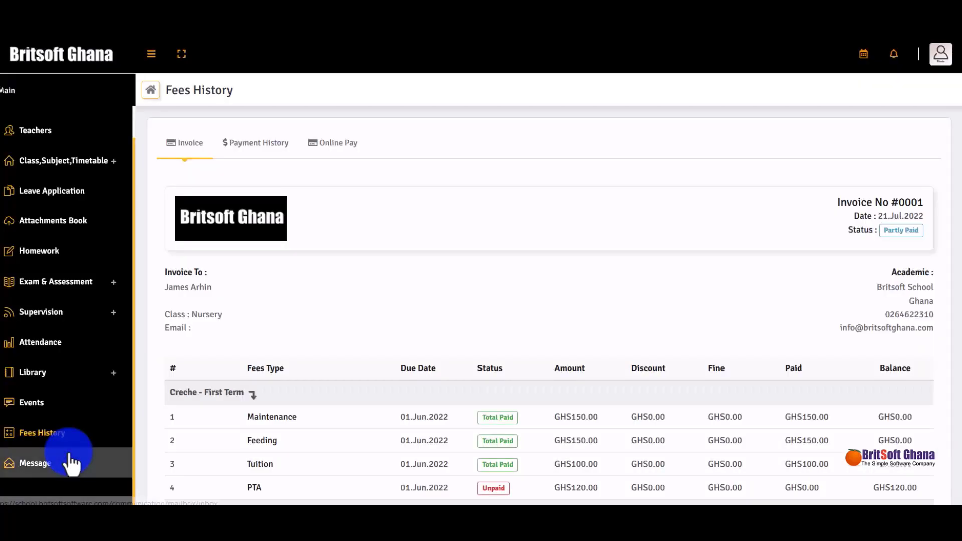
scroll(693, 293, "down", 3)
scroll(694, 293, "down", 2)
scroll(694, 293, "up", 1)
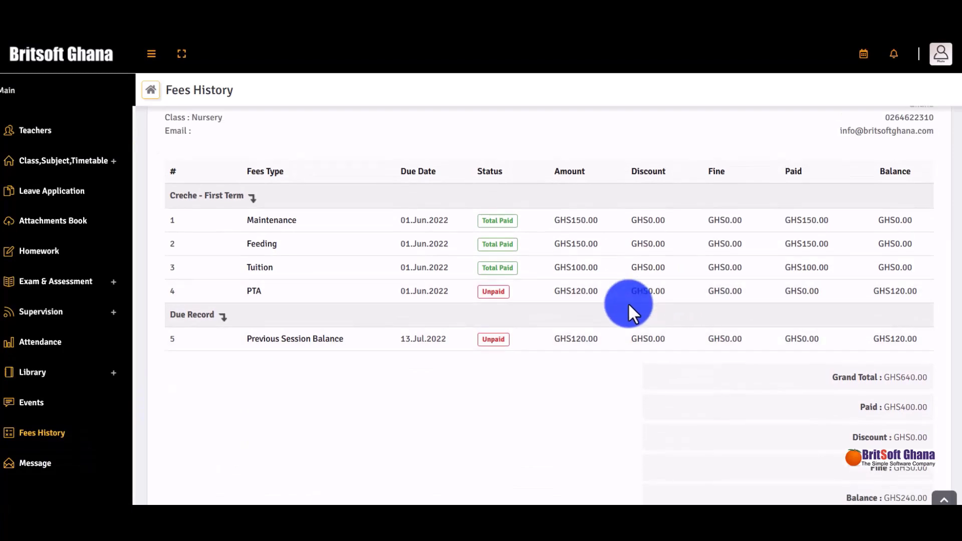
scroll(628, 304, "up", 1)
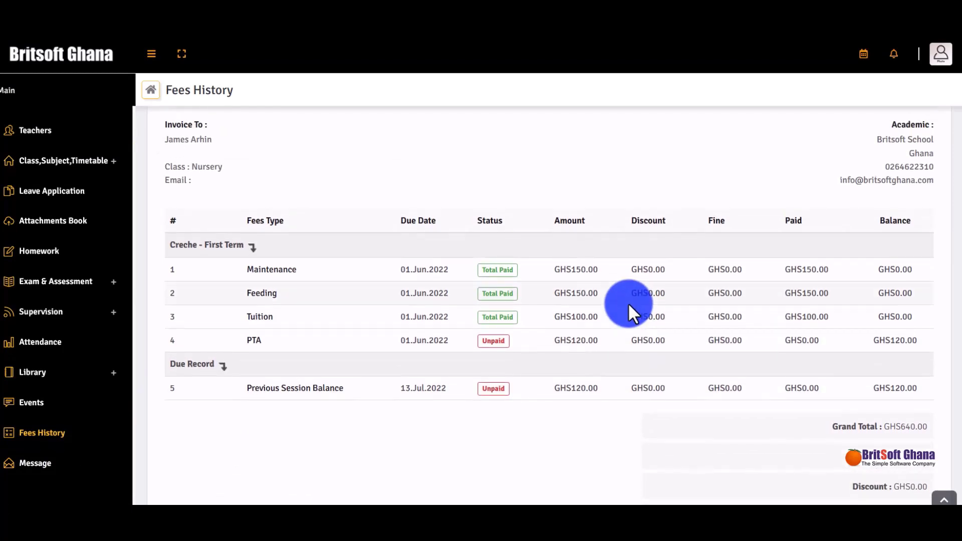
scroll(628, 304, "down", 2)
scroll(627, 303, "up", 5)
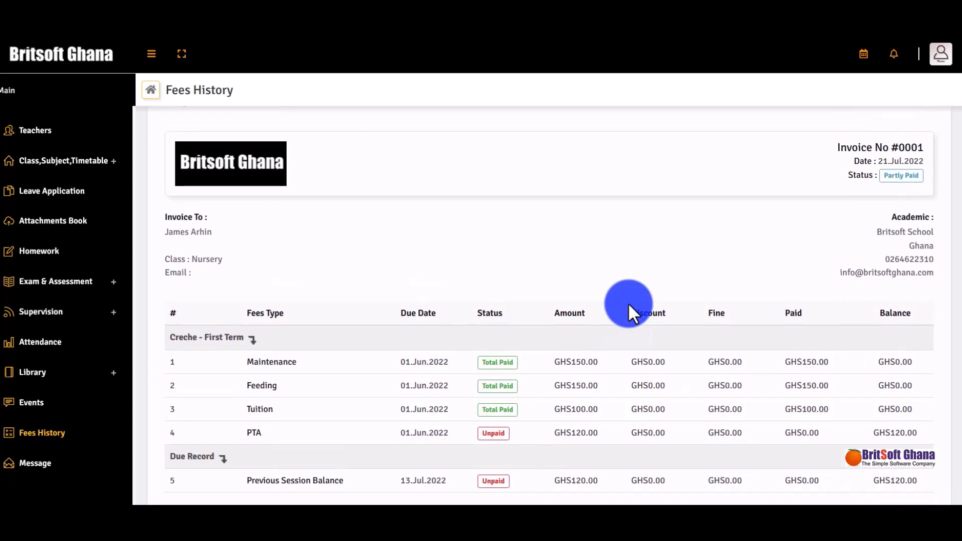
scroll(627, 303, "down", 5)
scroll(627, 303, "down", 2)
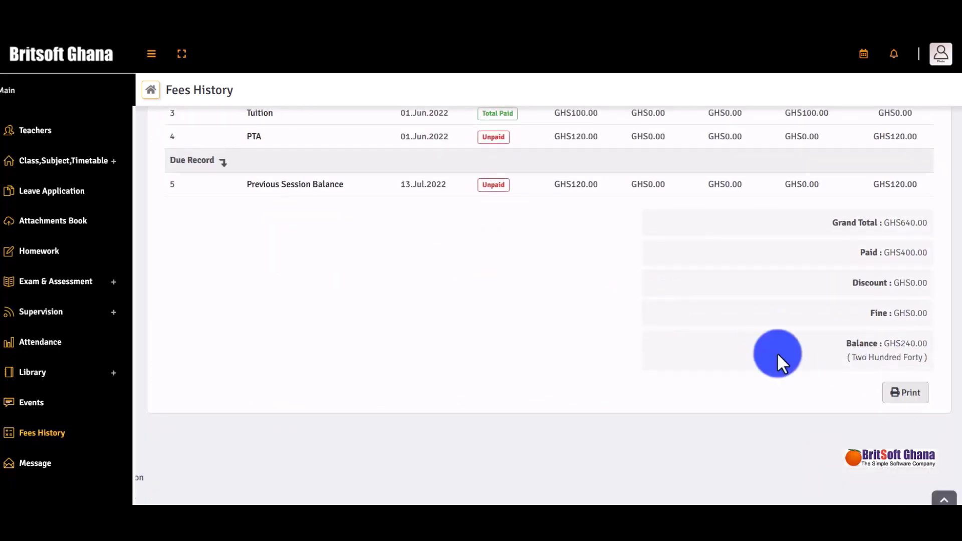
scroll(583, 315, "up", 4)
scroll(582, 315, "up", 1)
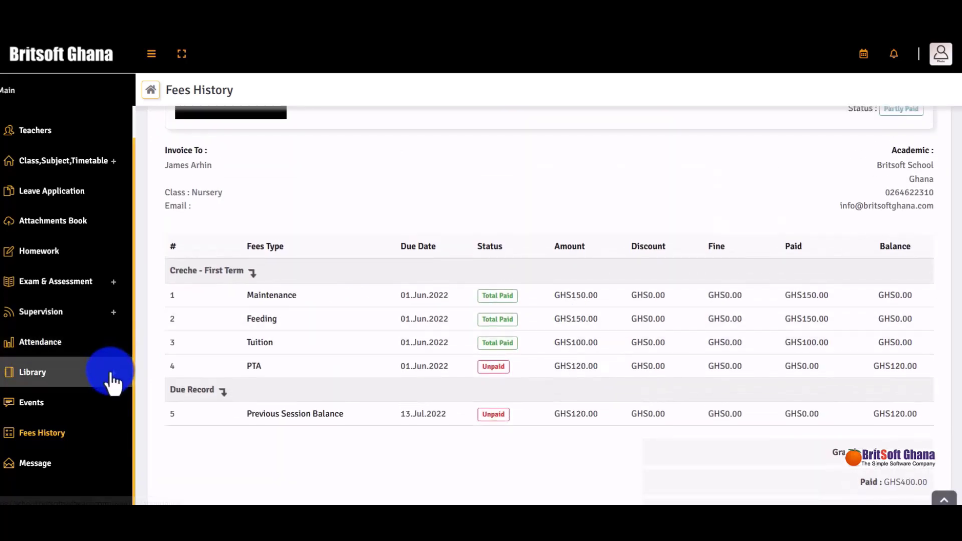
Step: Show the child's attendance report for 2022-July
left_click(75, 342)
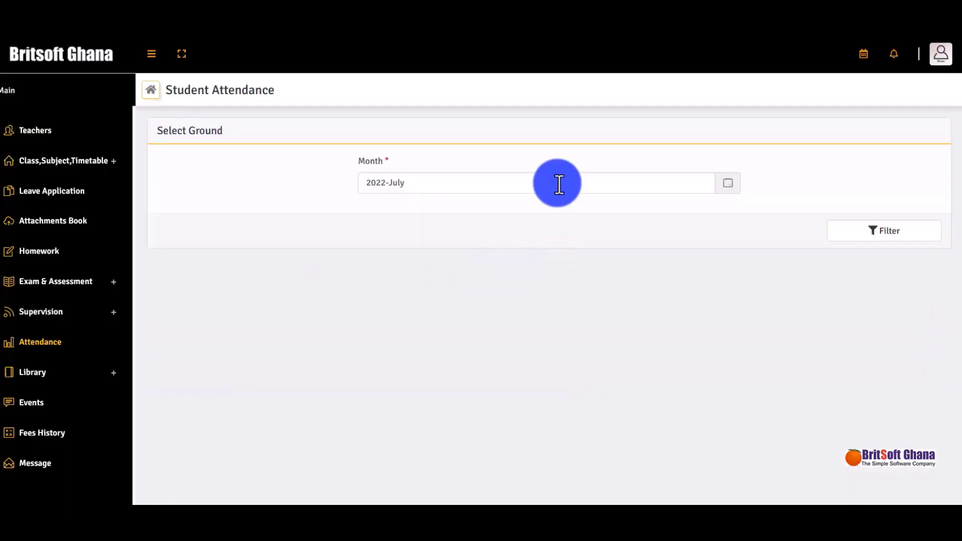
left_click(851, 226)
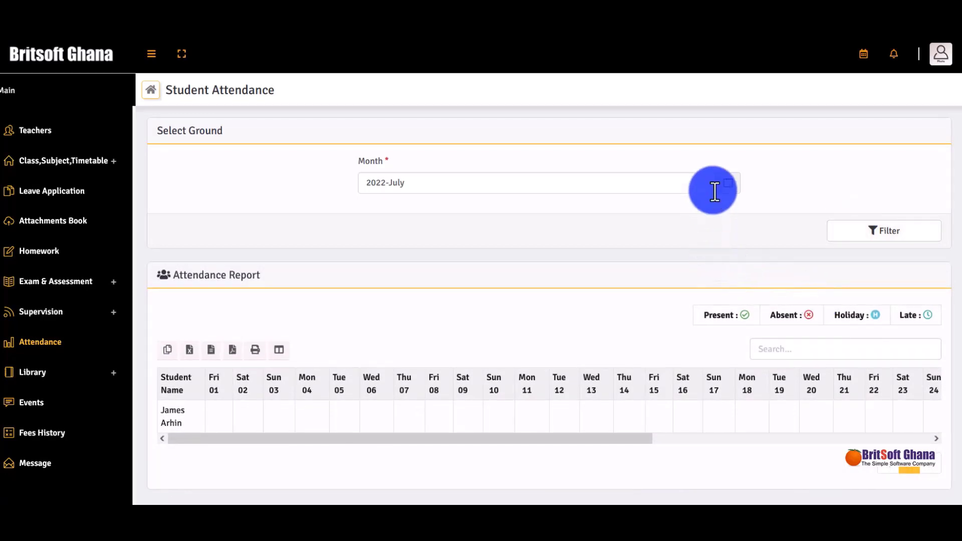
left_click(807, 163)
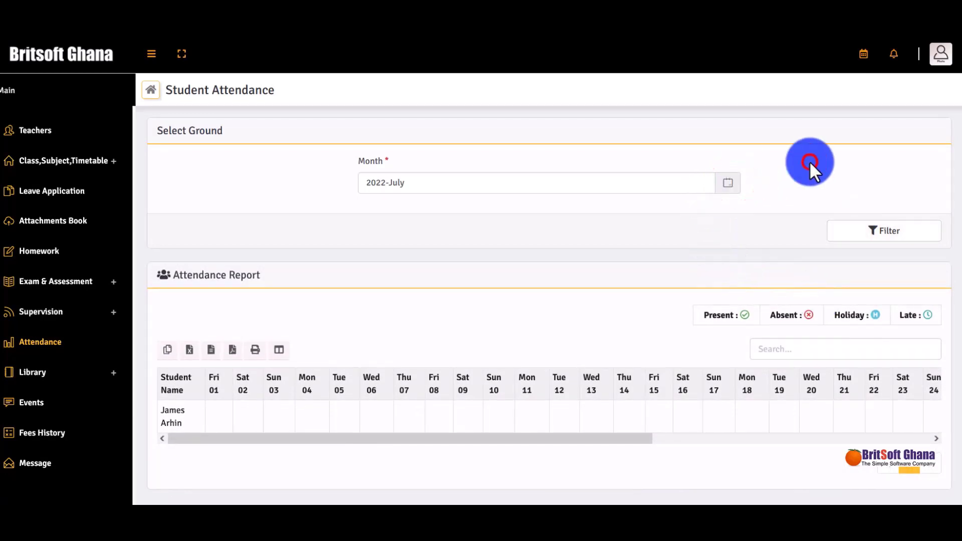
scroll(71, 266, "up", 1)
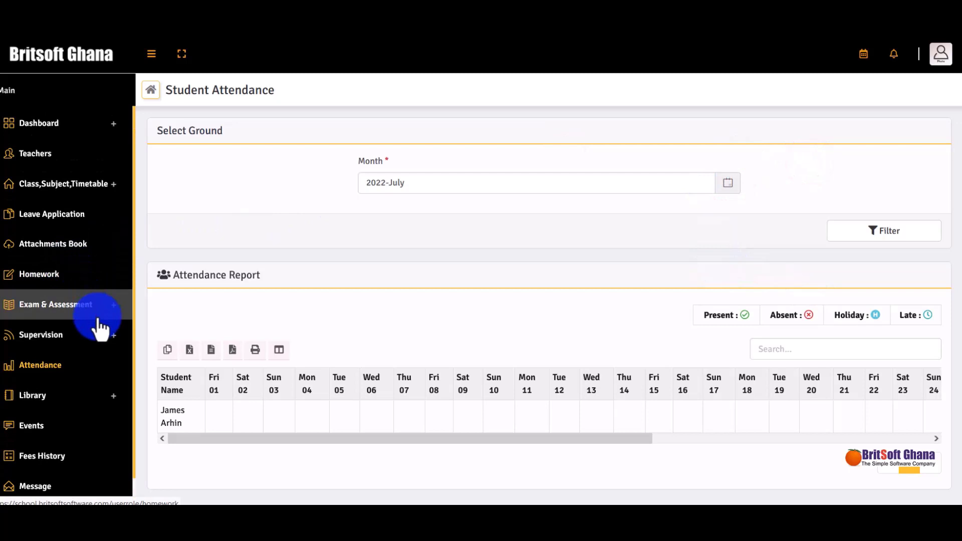
Step: View the First Term Exams report card (140/200, 70.00%), then log out
left_click(110, 306)
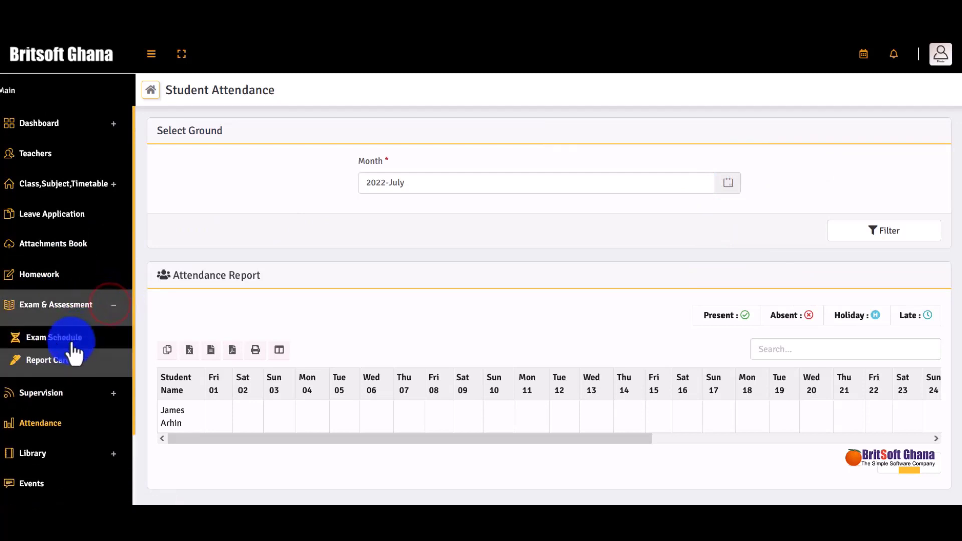
left_click(61, 360)
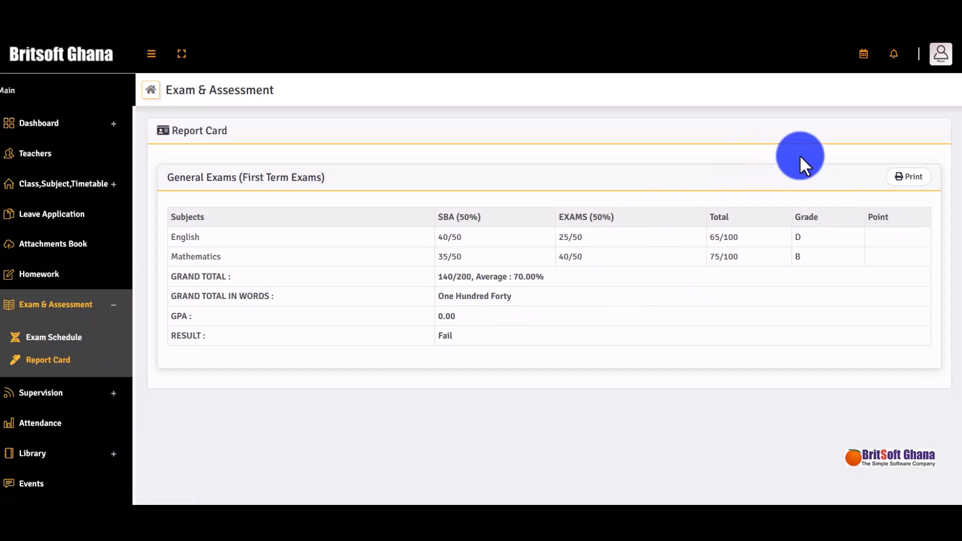
left_click(941, 60)
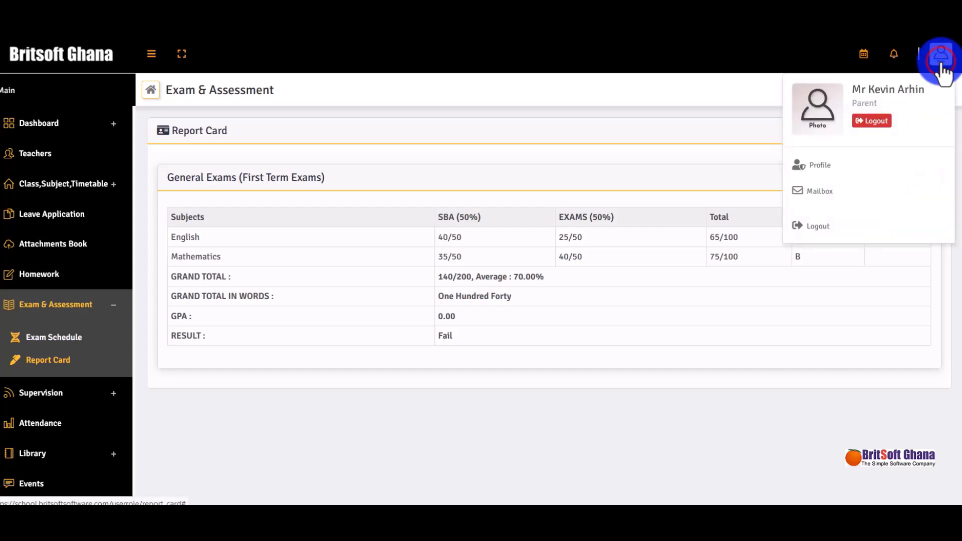
left_click(844, 227)
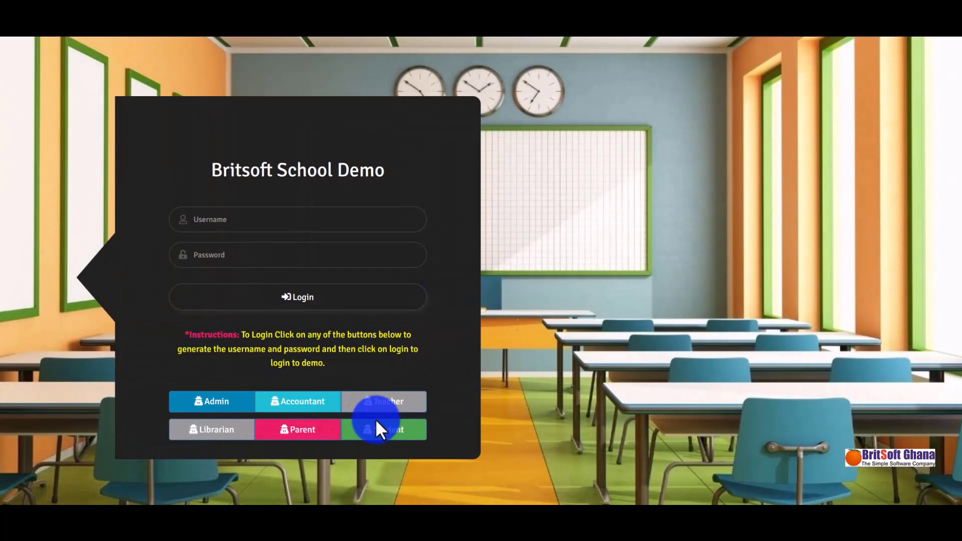
Step: Log in as the demo student, decline saving the login, and scroll the fee-summary dashboard
left_click(372, 432)
left_click(327, 287)
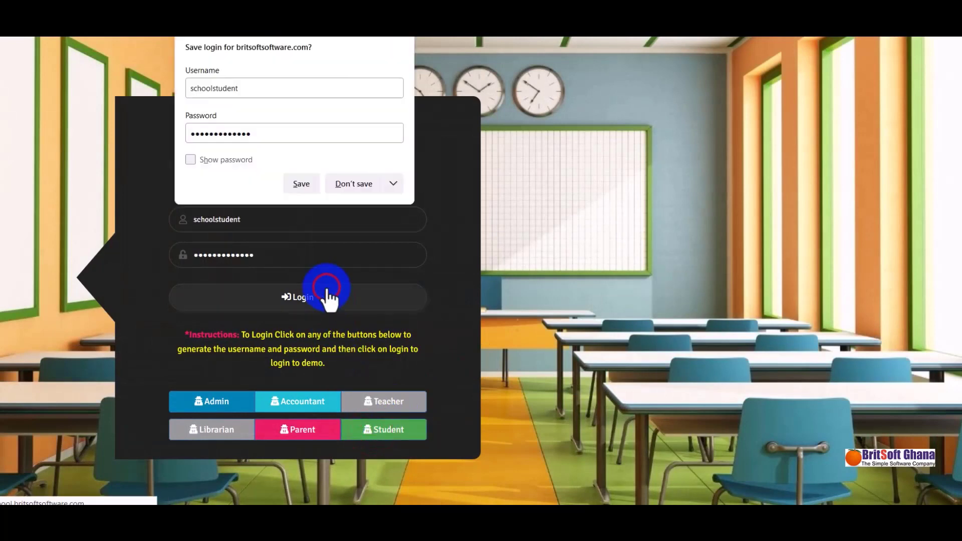
left_click(359, 191)
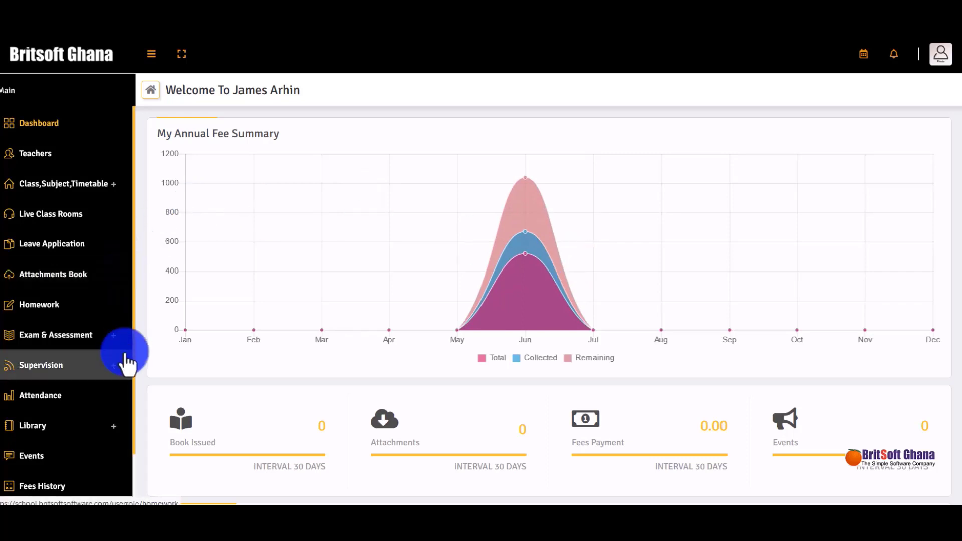
scroll(128, 364, "down", 1)
scroll(125, 364, "up", 1)
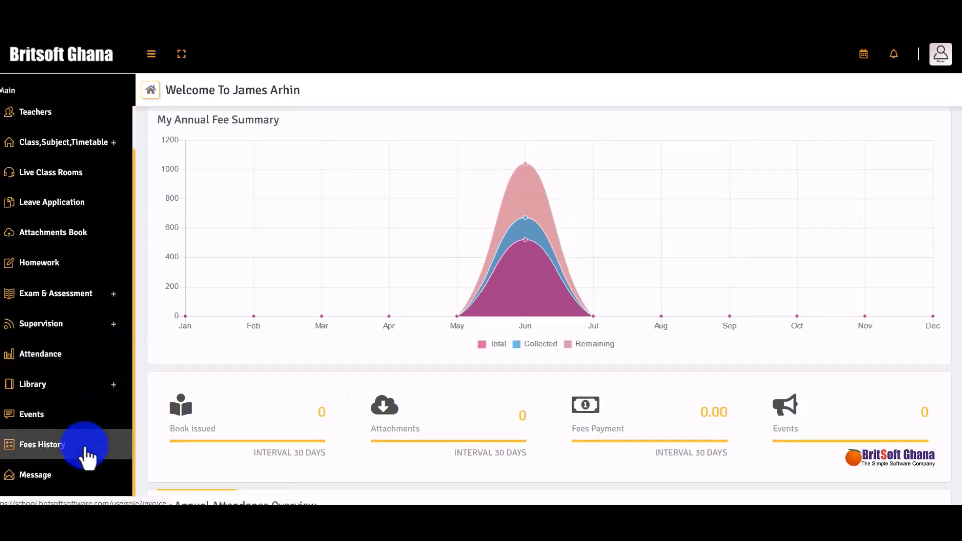